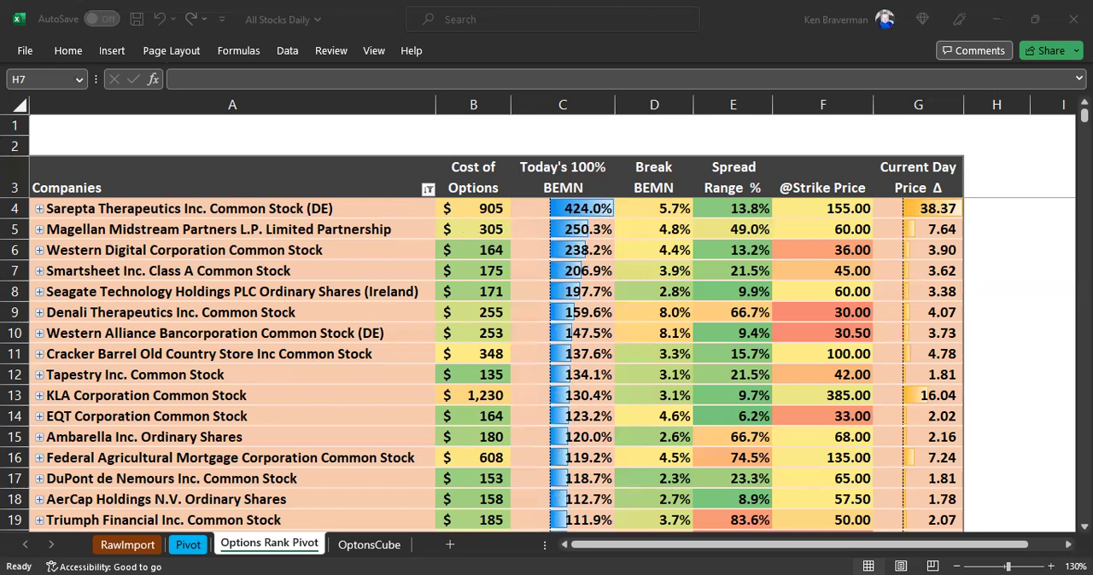
Step: Highlight the table's top rows and the first ten companies' option costs, including Smartsheet's
click(281, 193)
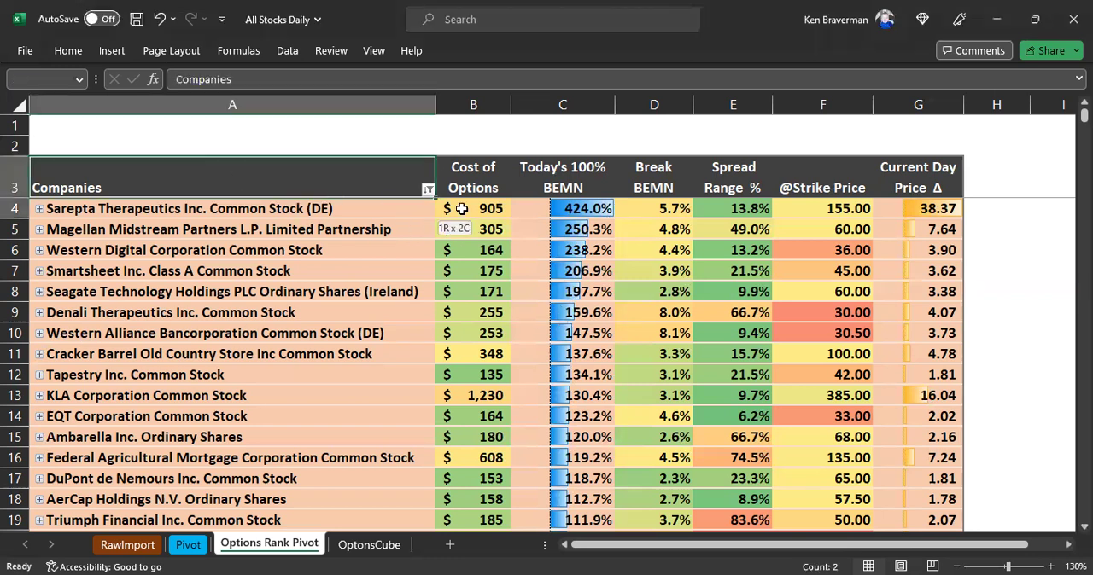
shift+click(895, 403)
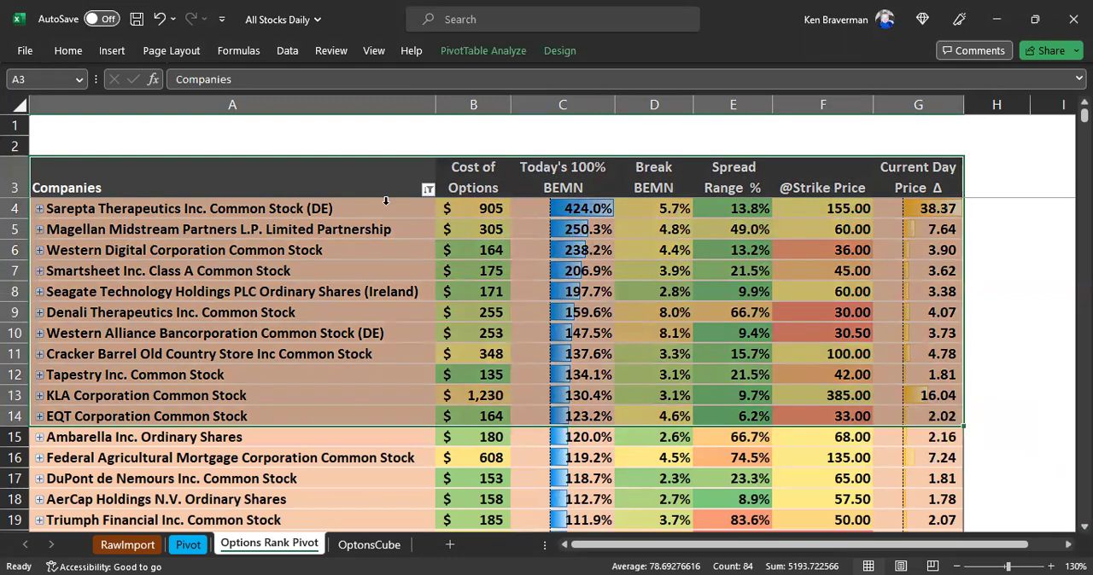
click(238, 145)
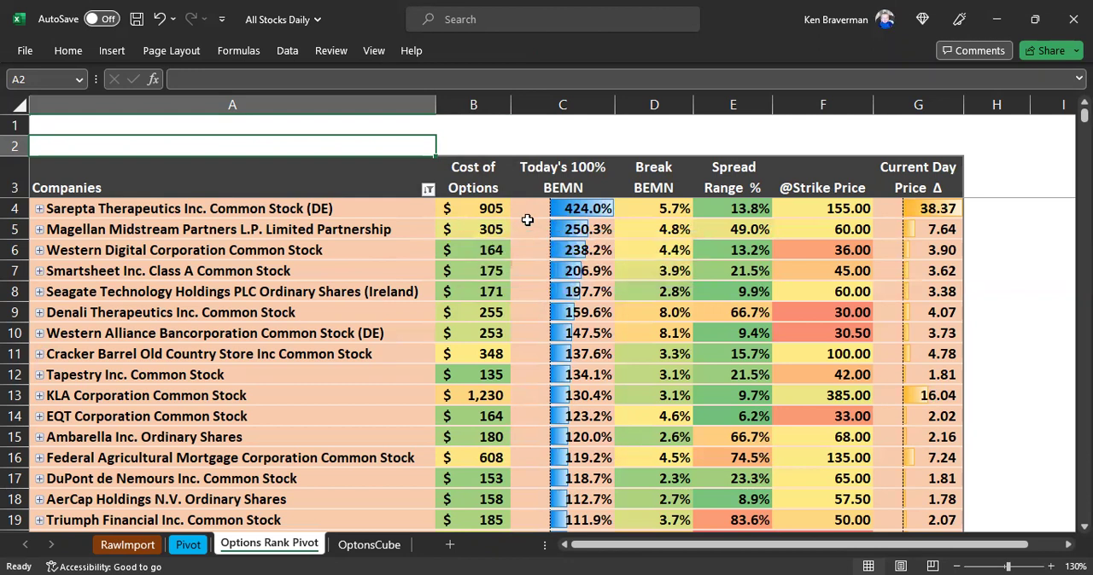
click(475, 274)
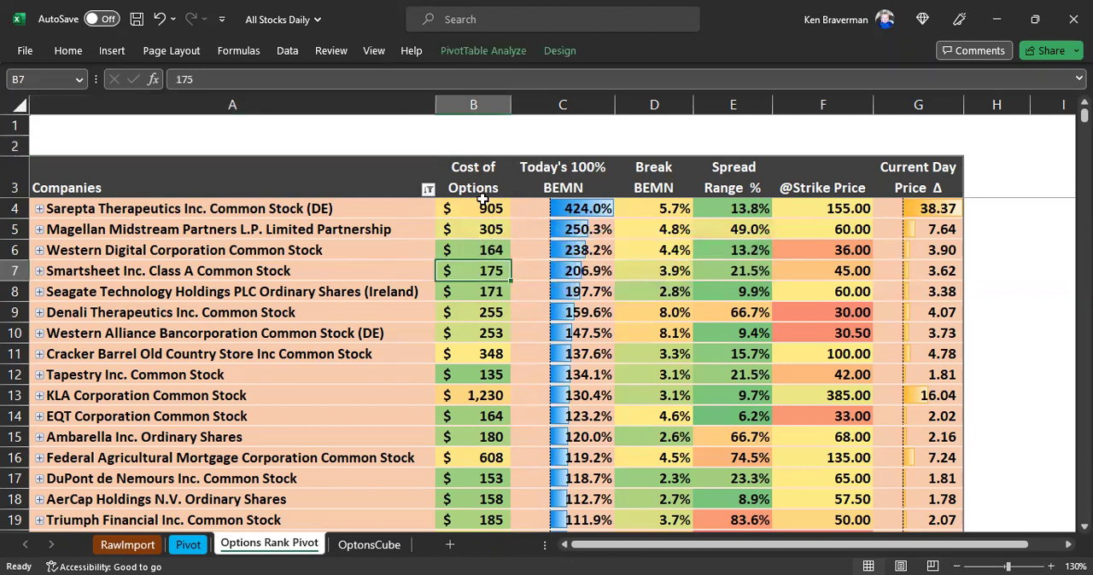
click(473, 182)
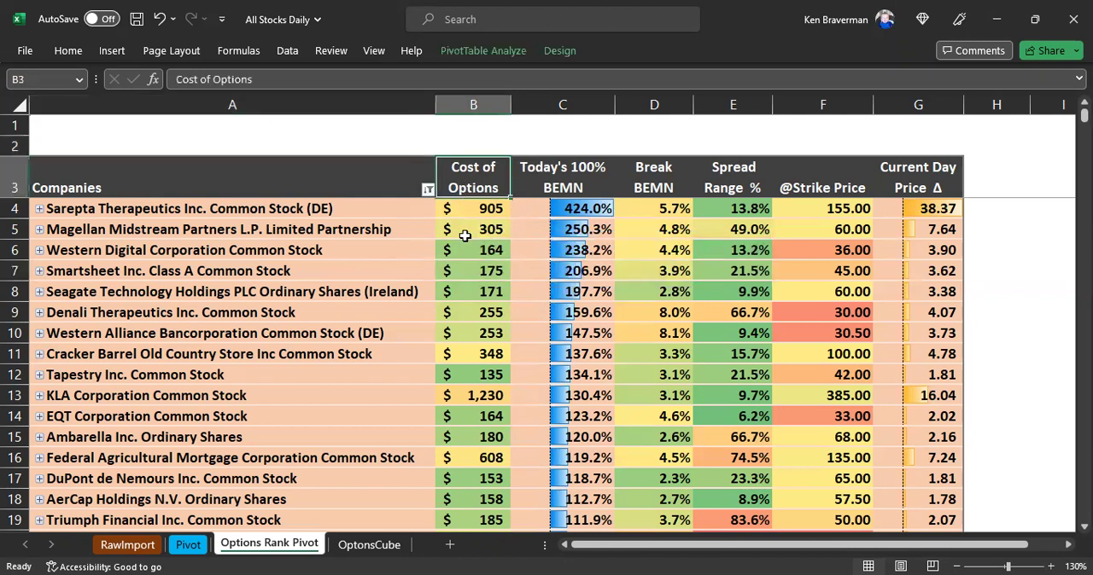
shift+click(473, 395)
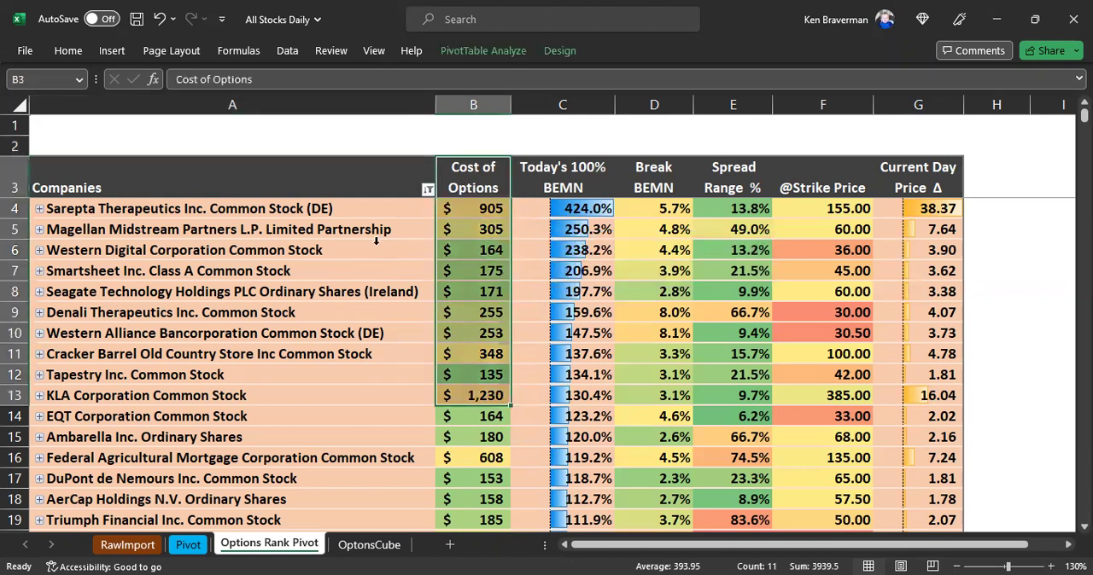
Step: Highlight the Cost of Options values for the top six companies
click(333, 188)
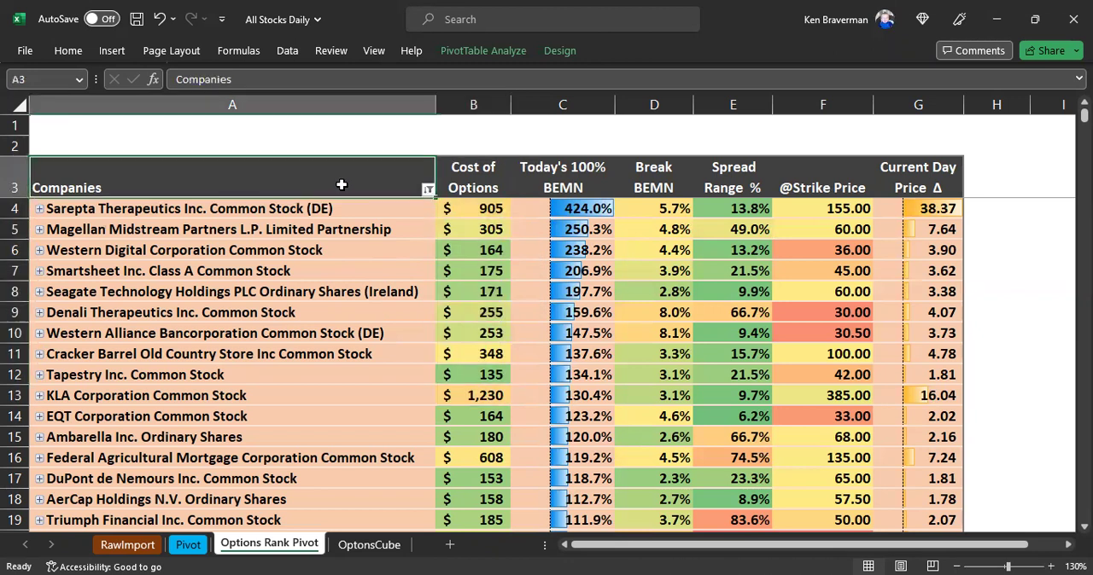
click(499, 185)
shift+click(480, 314)
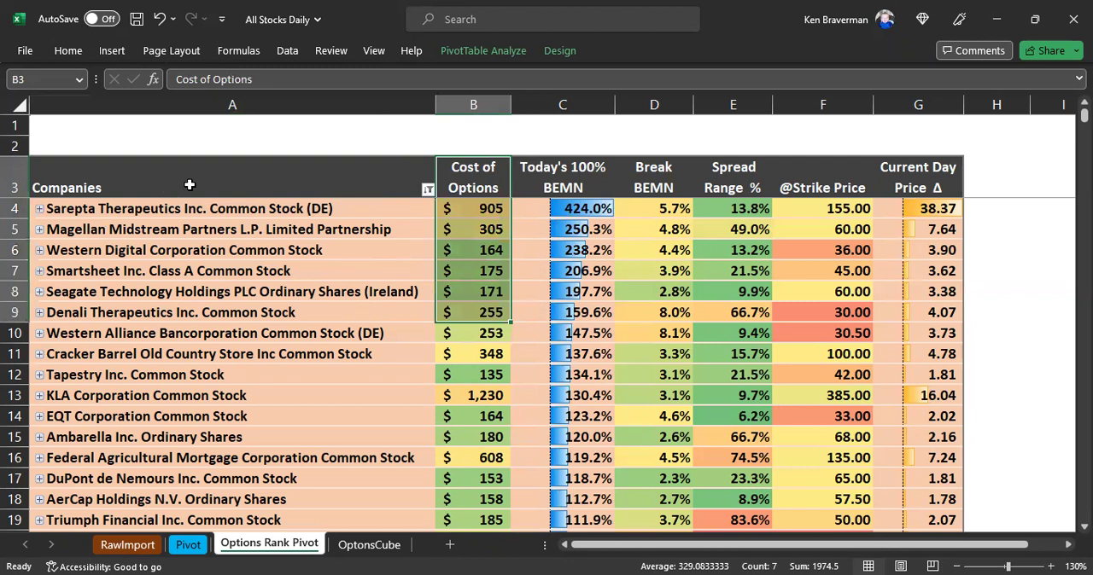
click(189, 186)
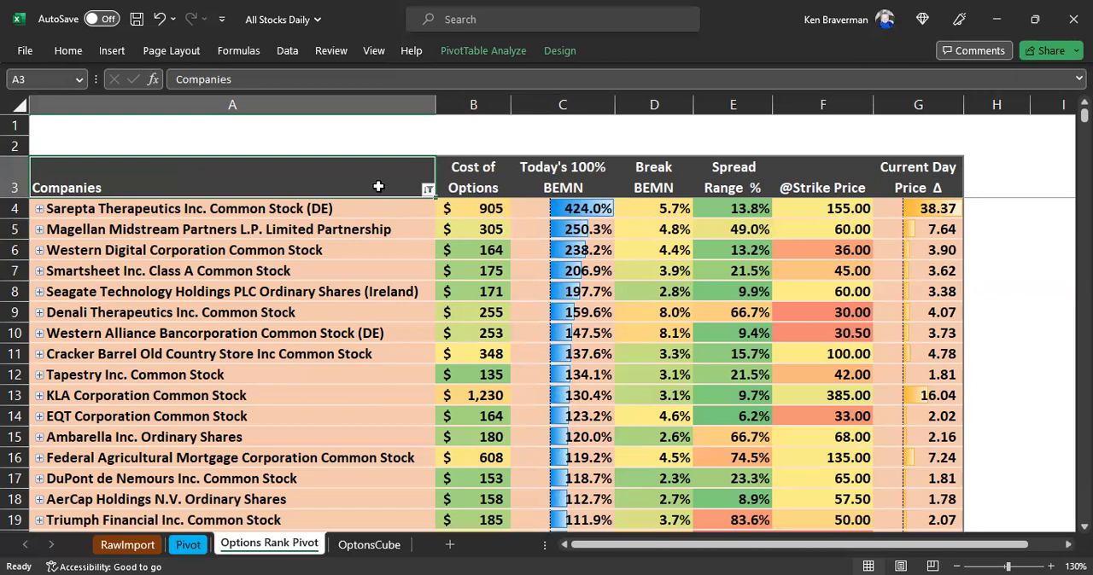
scroll(324, 254, down, 1)
scroll(442, 202, up, 1)
scroll(321, 268, up, 1)
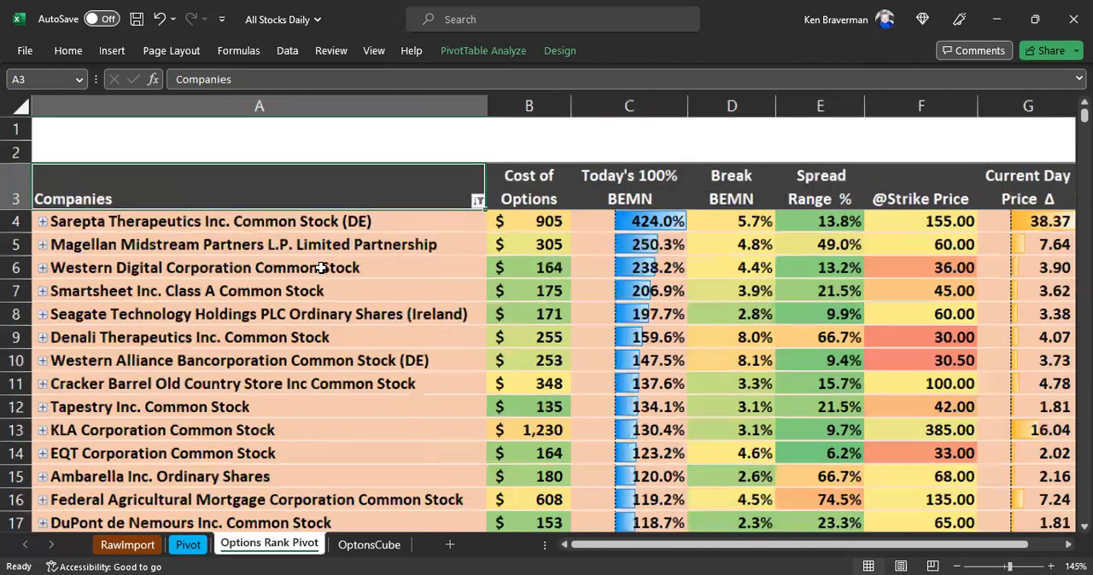
scroll(321, 271, up, 1)
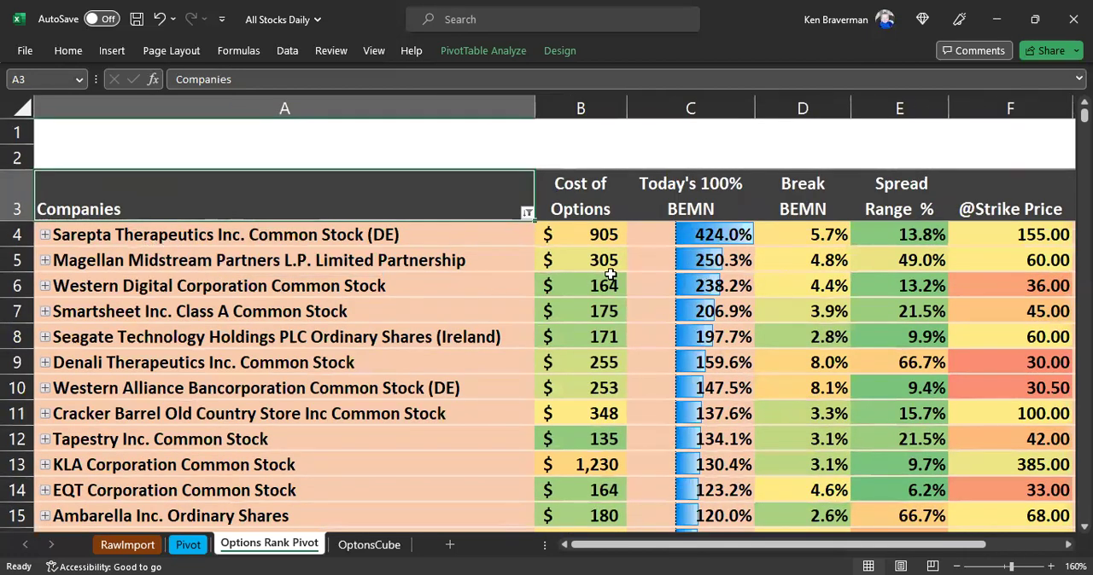
Step: Review Sarepta's option cost, Today's 100% BEMN and daily price change
mouse_move(589, 260)
click(598, 234)
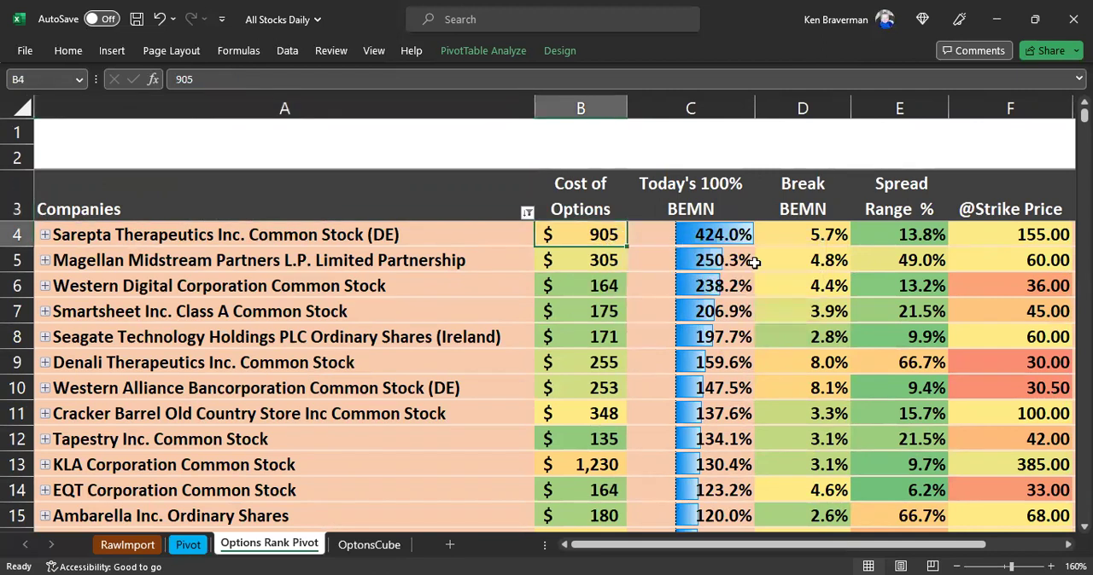
click(714, 235)
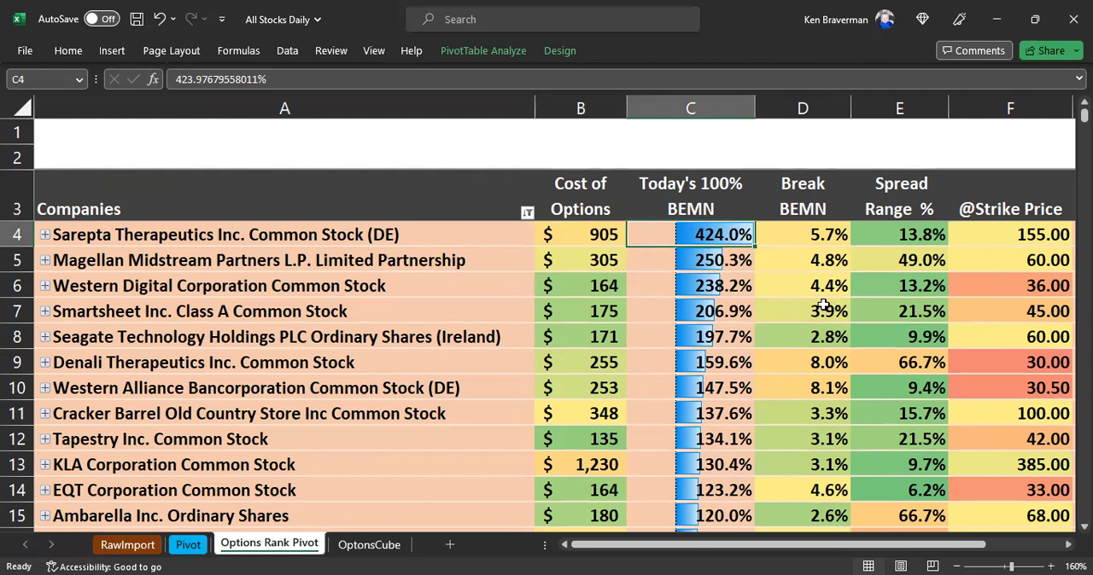
scroll(822, 306, down, 1)
click(1037, 222)
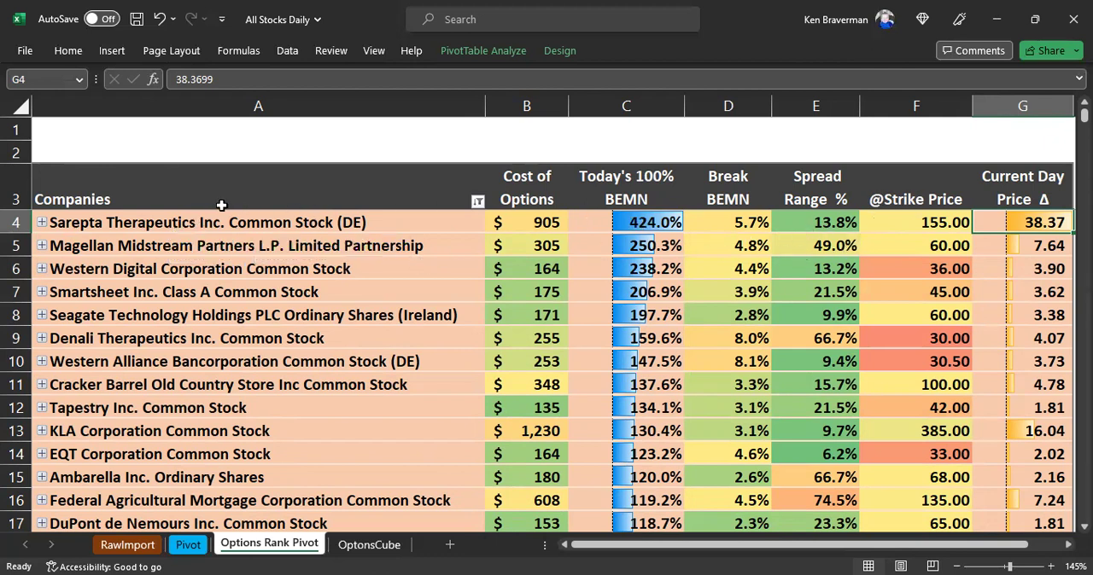
mouse_move(205, 222)
mouse_down()
mouse_move(924, 245)
mouse_move(1036, 223)
mouse_up()
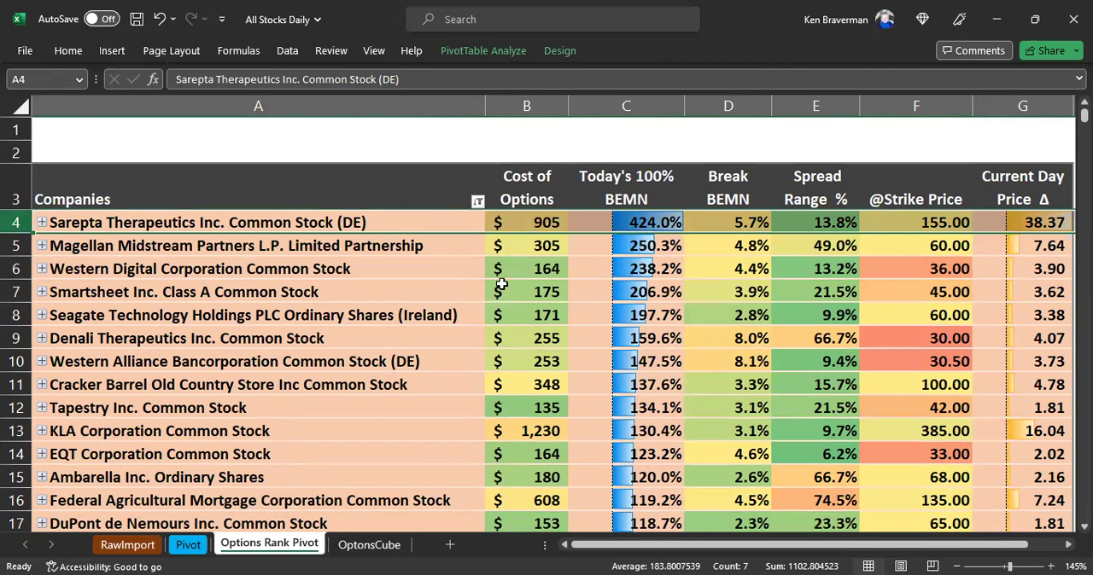
click(539, 223)
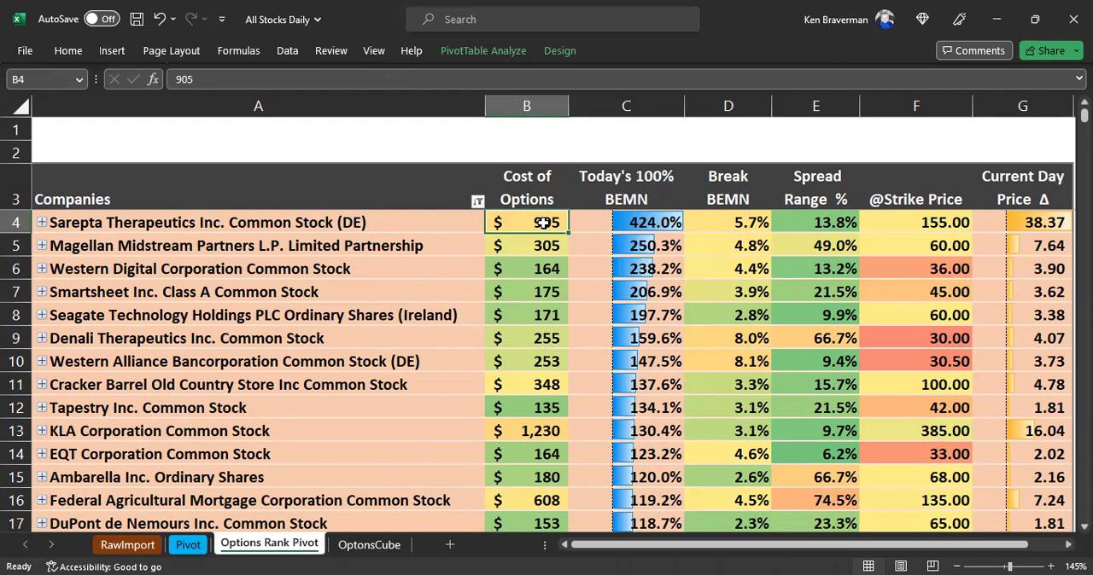
Step: Compare Magellan's 49.0% spread range against Sarepta's and Western Digital's
click(241, 222)
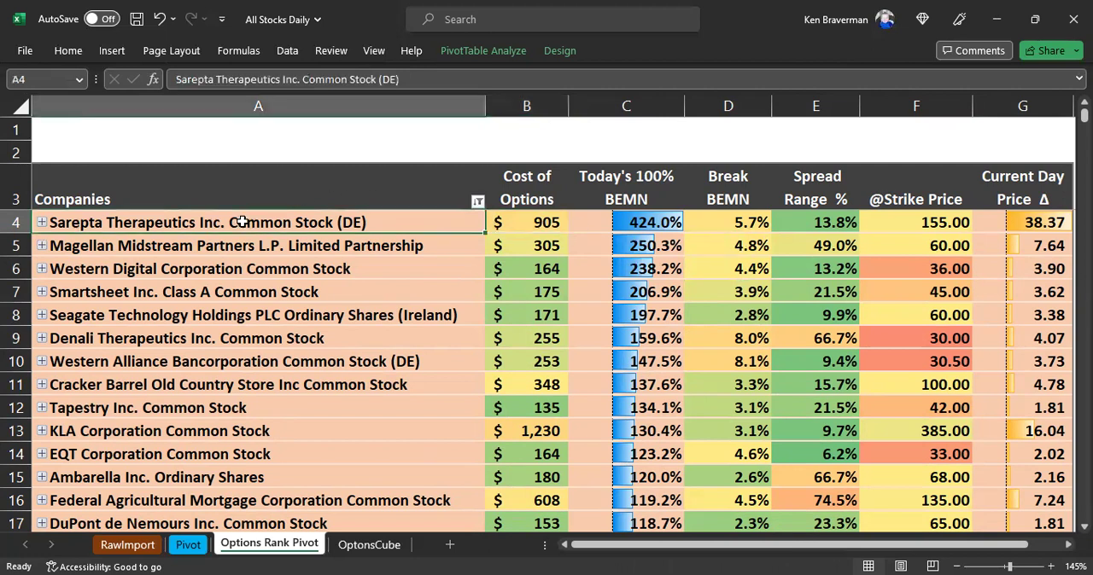
click(234, 247)
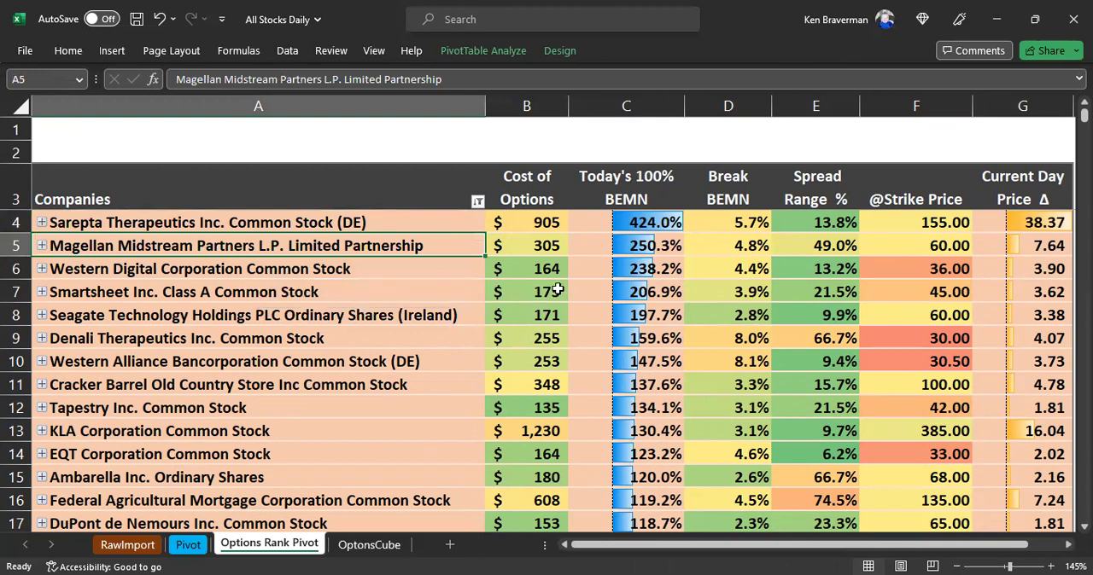
click(811, 258)
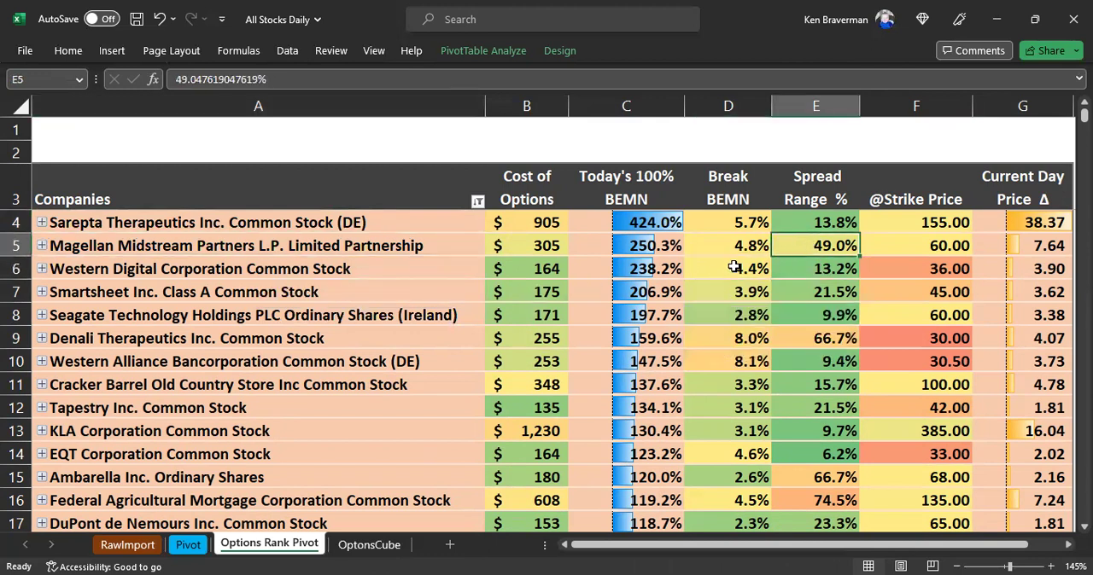
click(841, 222)
click(798, 285)
click(807, 249)
click(372, 245)
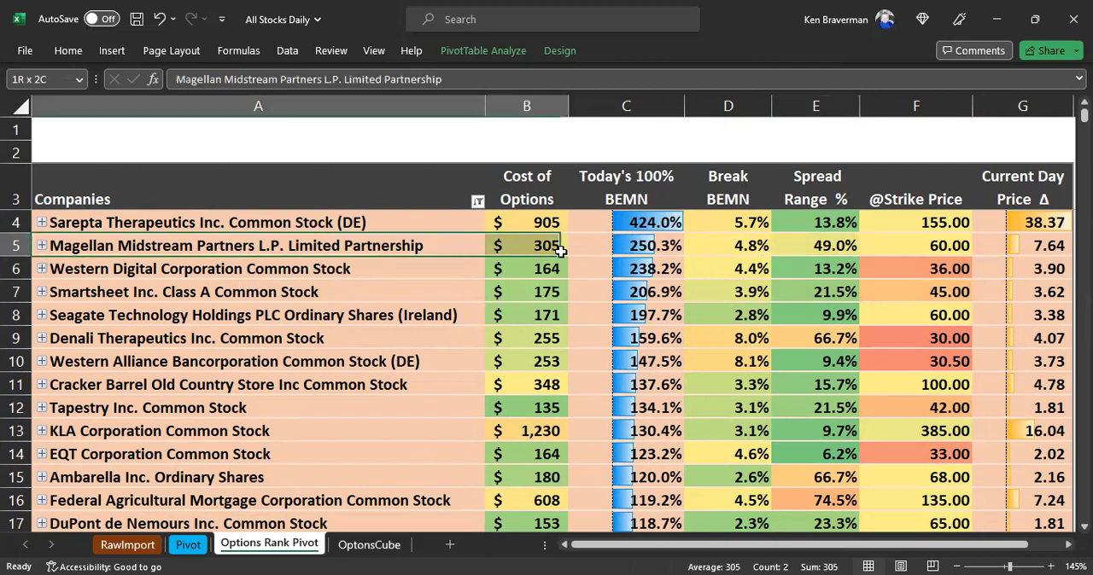
click(824, 252)
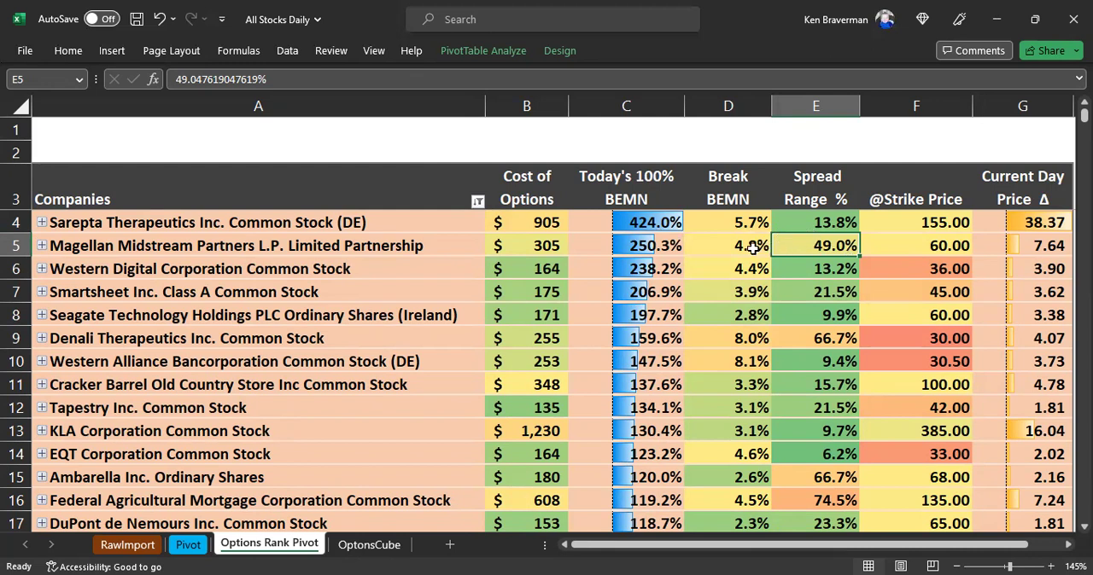
click(375, 245)
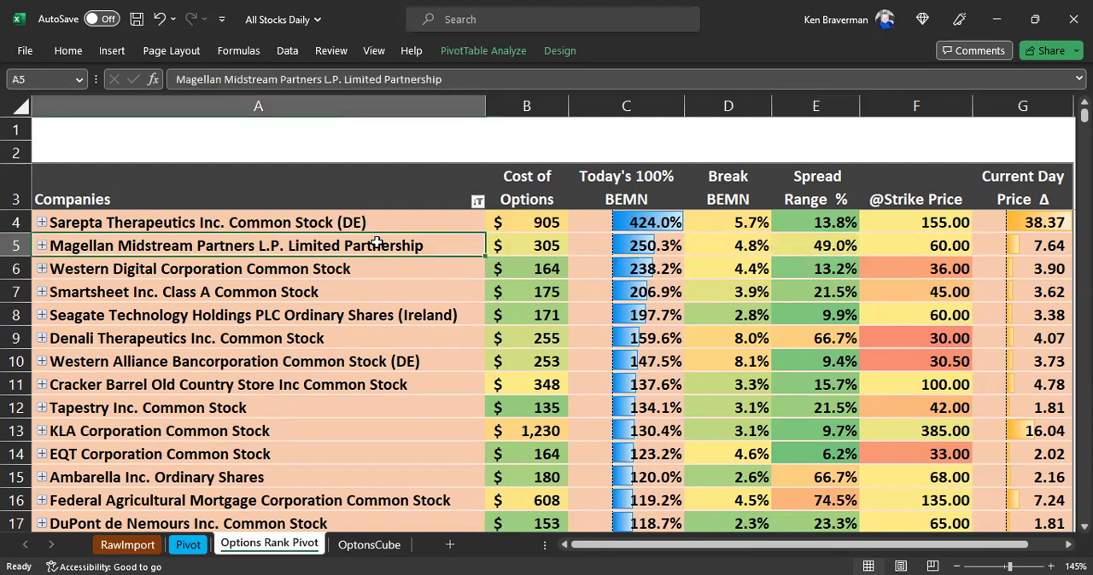
click(811, 246)
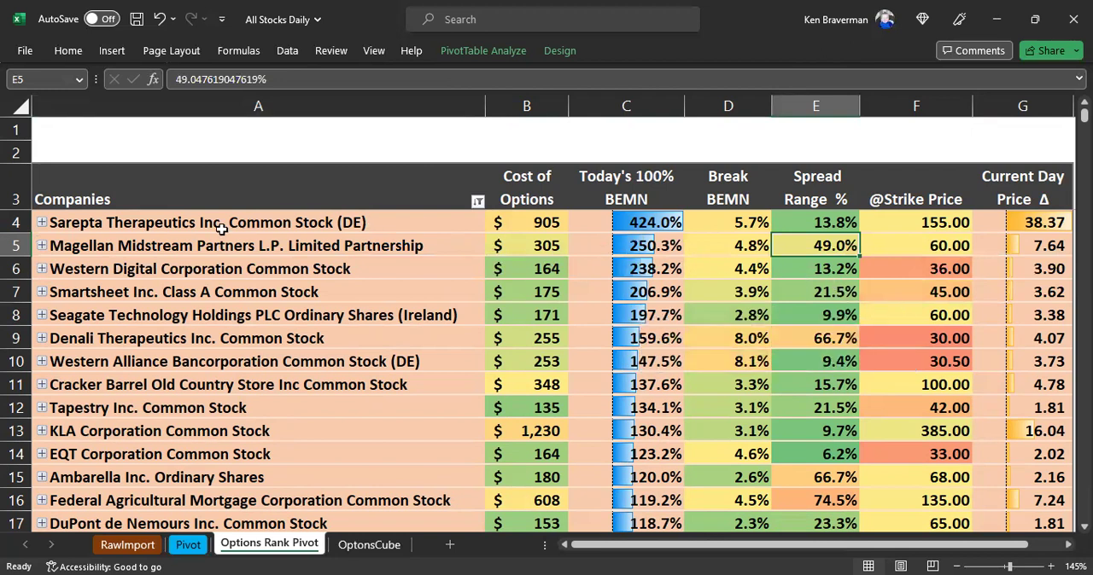
Step: Narrow the Companies column and scan cheaper option costs from Western Digital to Tapestry and EQT
click(130, 272)
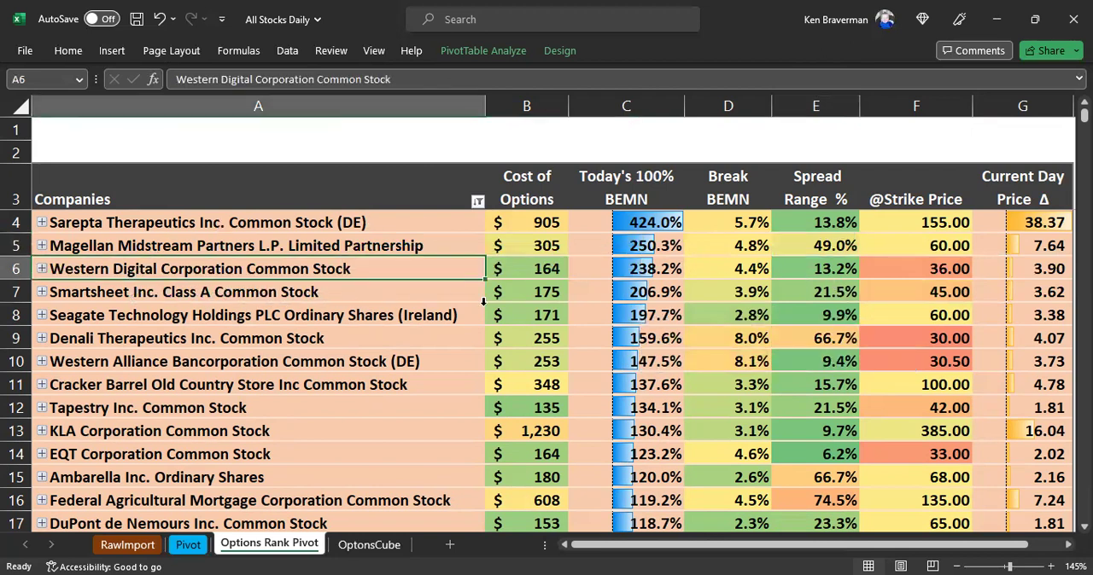
click(553, 270)
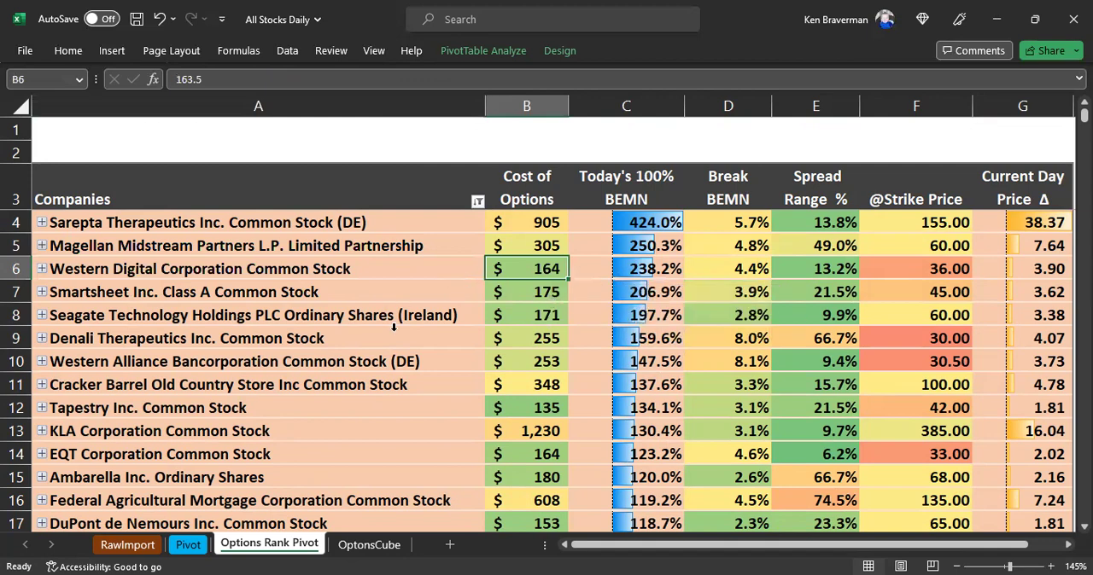
scroll(384, 369, up, 1)
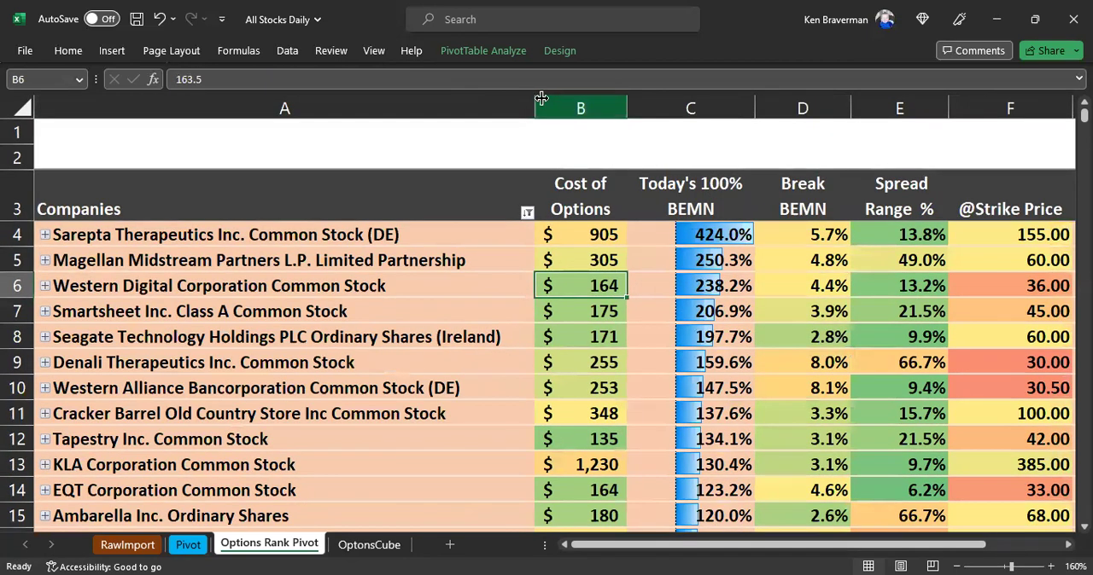
drag(534, 108, 497, 108)
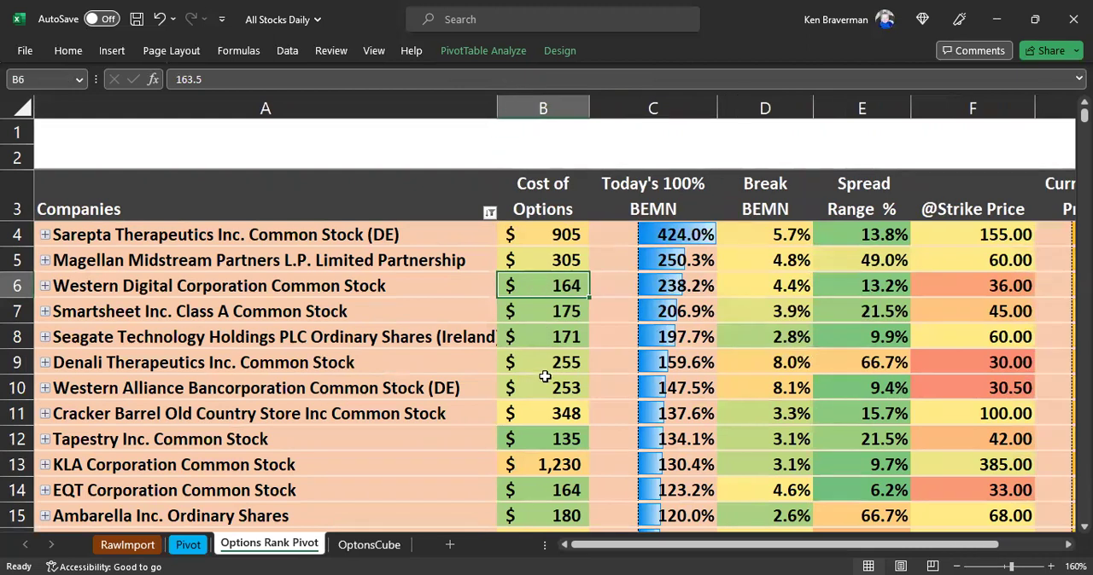
drag(549, 288, 507, 440)
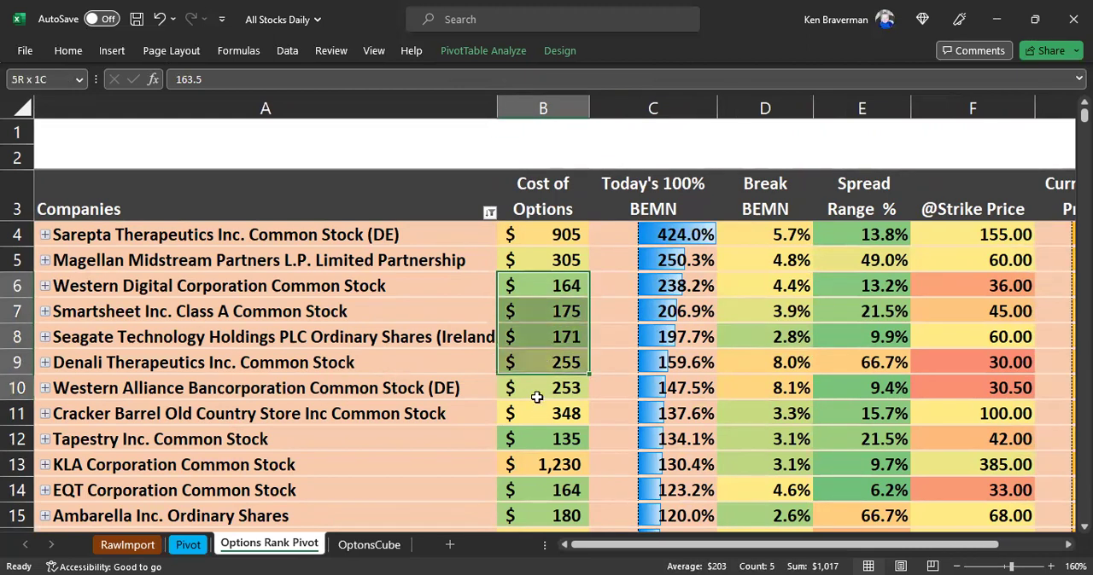
click(507, 440)
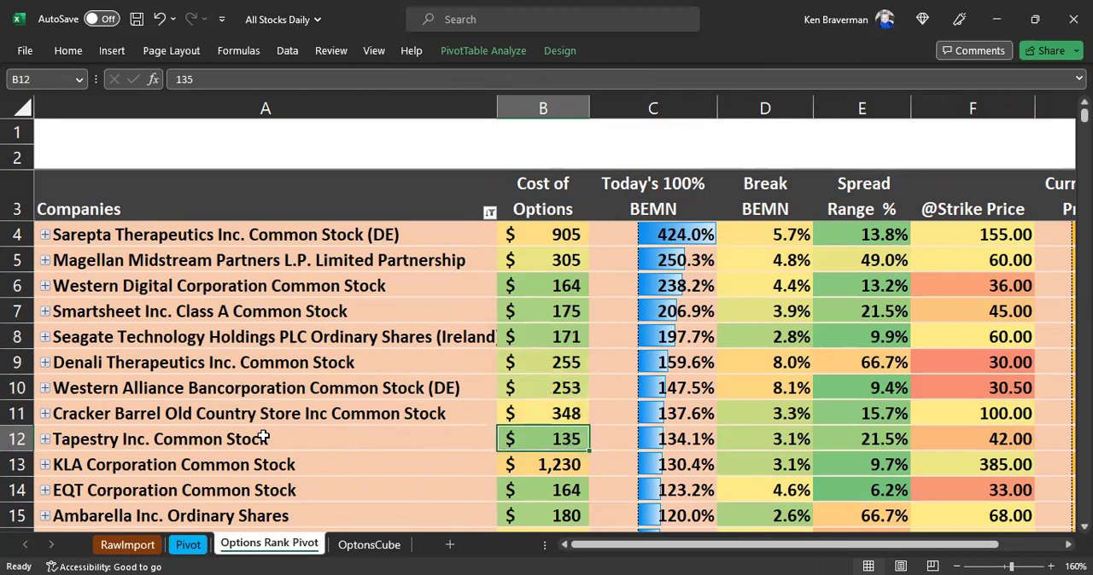
click(263, 439)
click(547, 438)
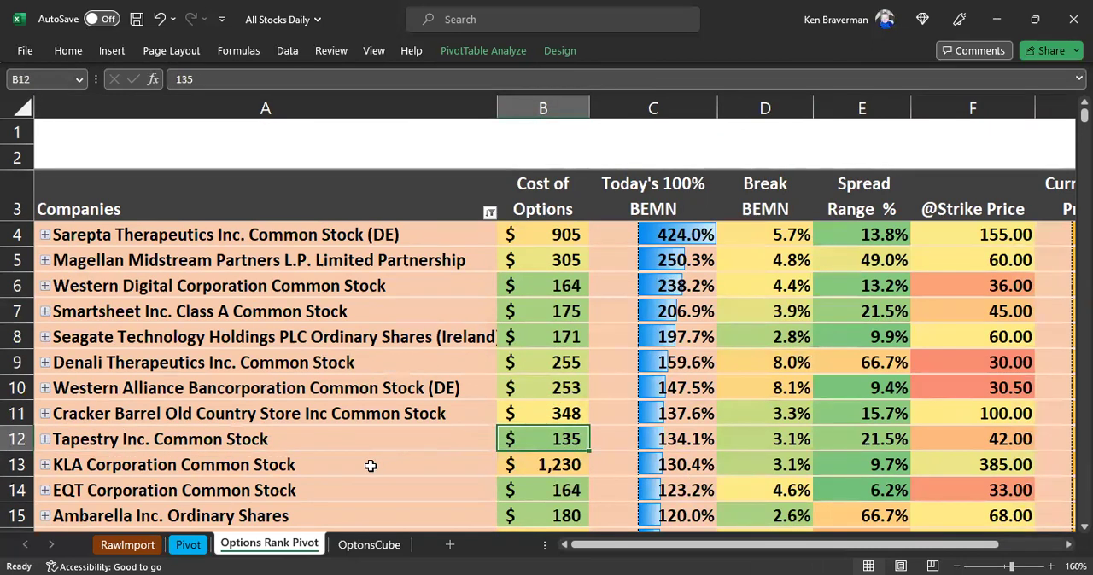
click(259, 492)
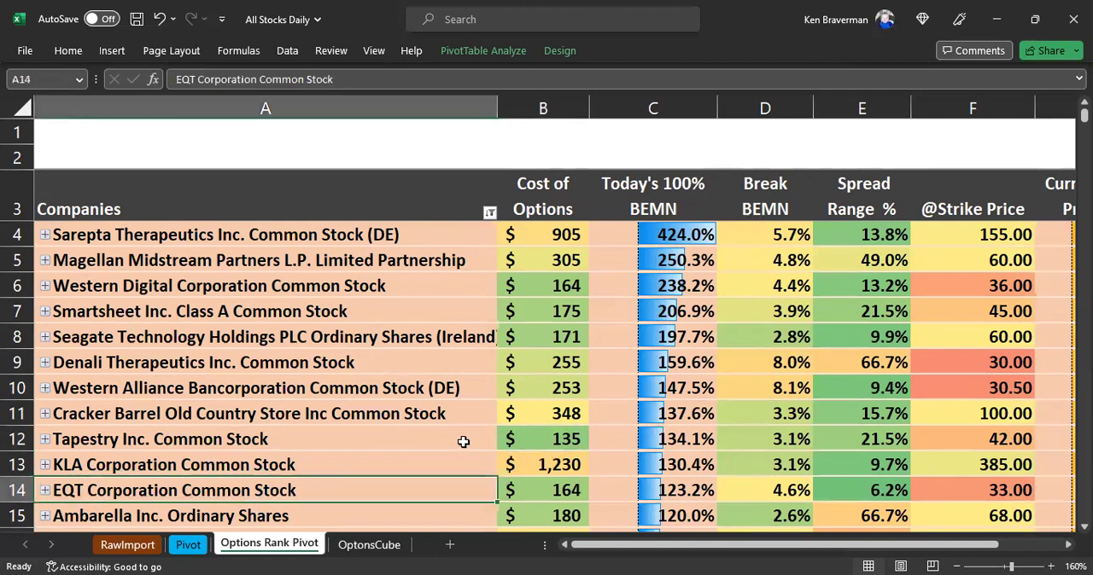
Step: Total the option costs of rows 5–10 and check Western Digital's cost, price change and strike
drag(571, 261, 532, 380)
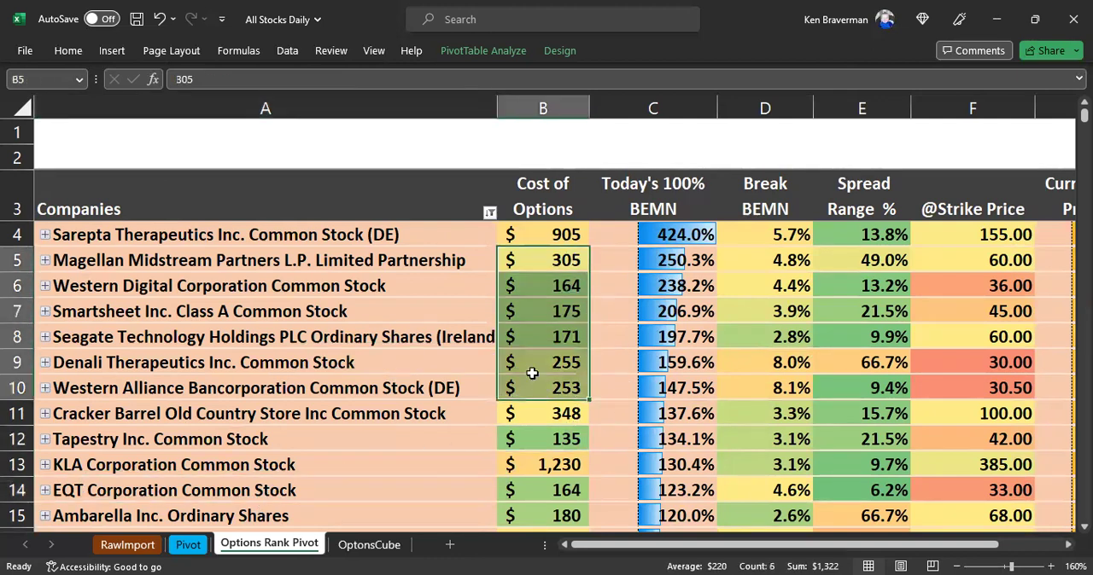
drag(239, 286, 594, 289)
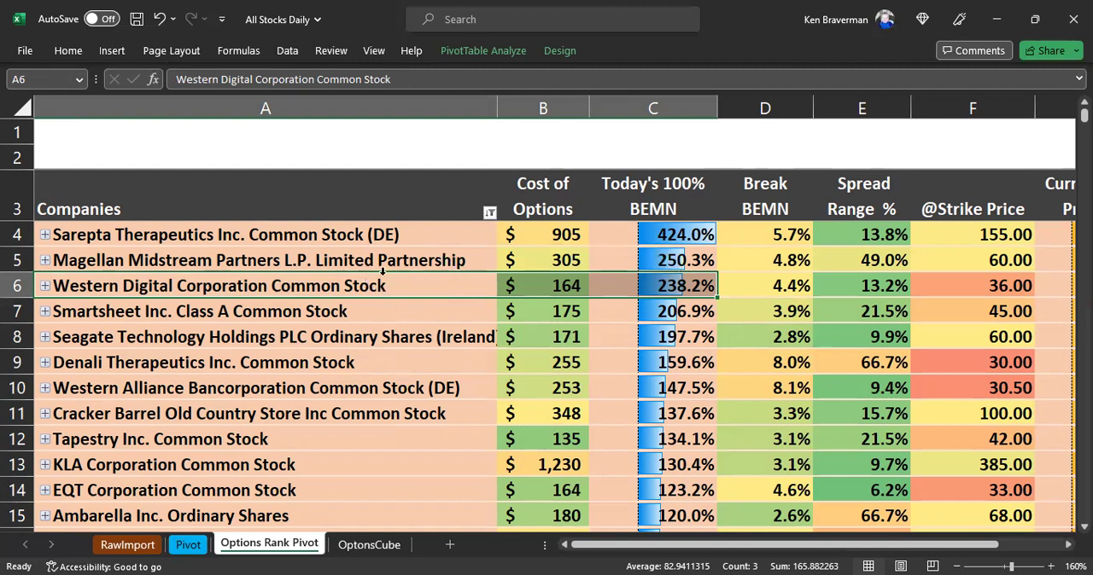
click(543, 285)
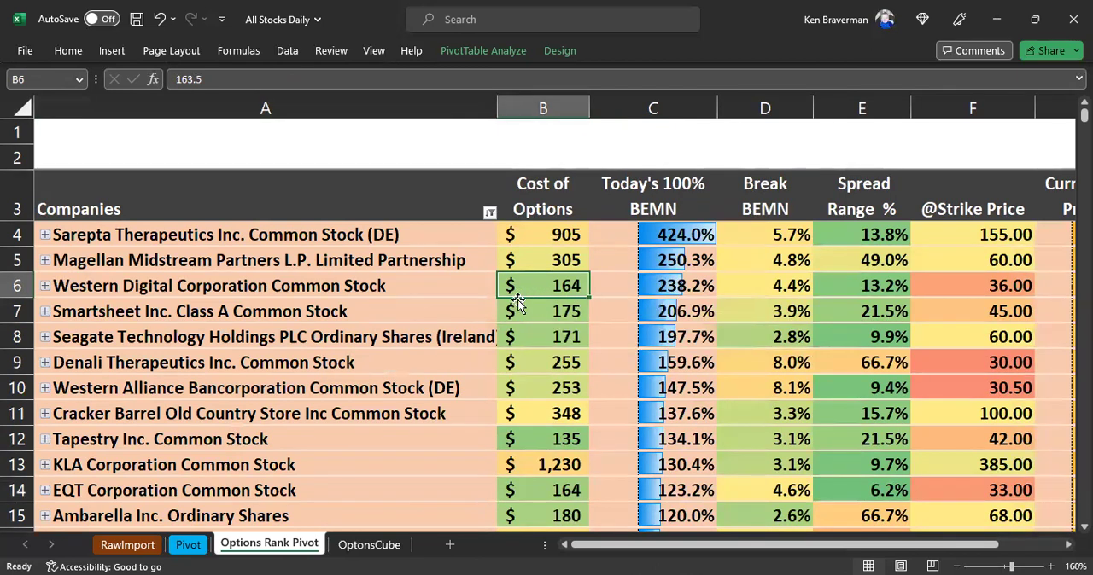
mouse_move(789, 310)
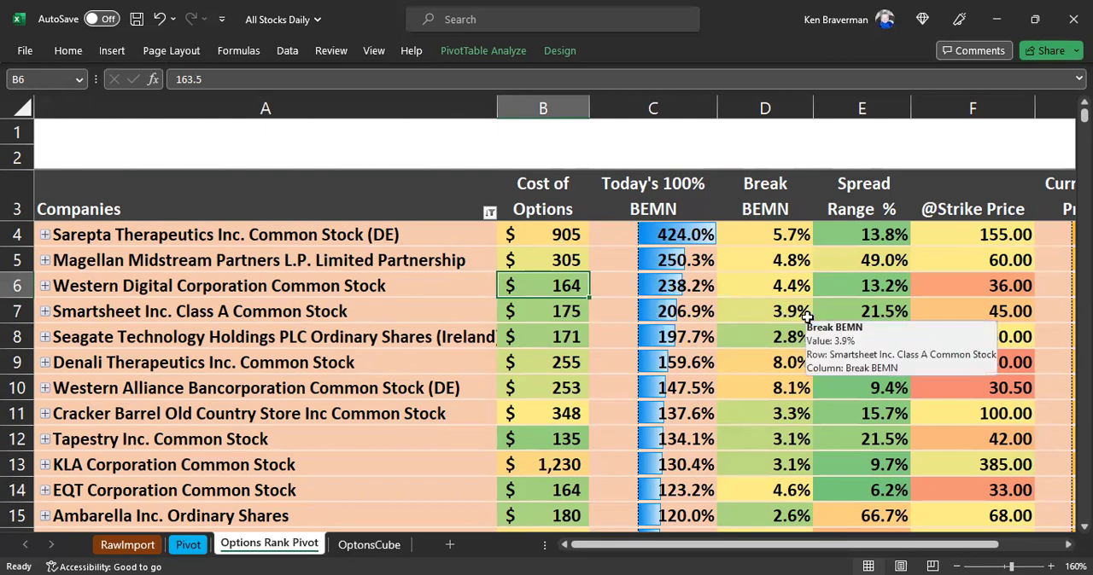
scroll(713, 339, down, 1)
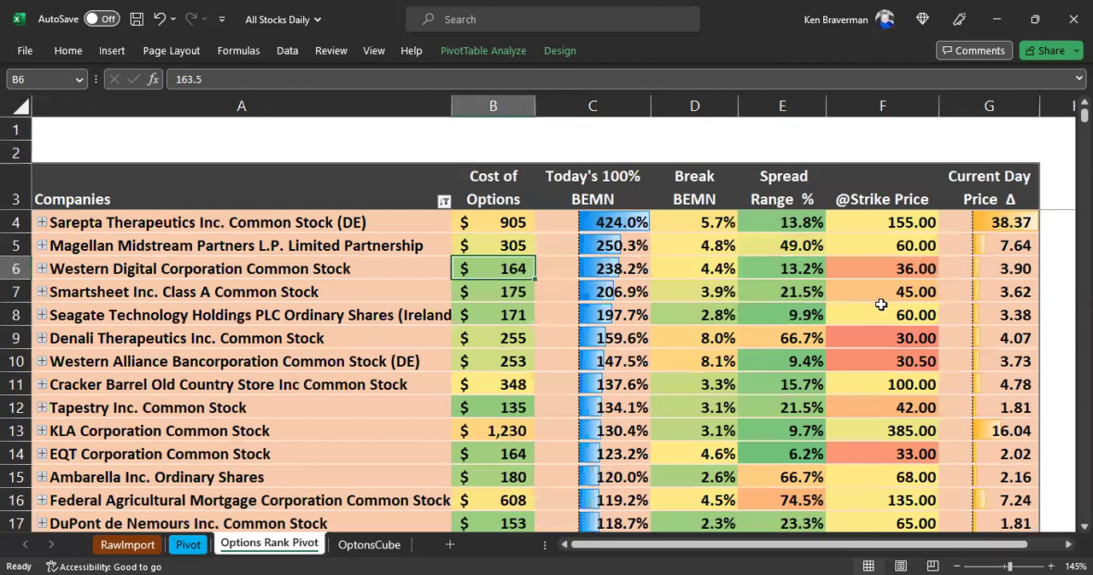
click(1008, 268)
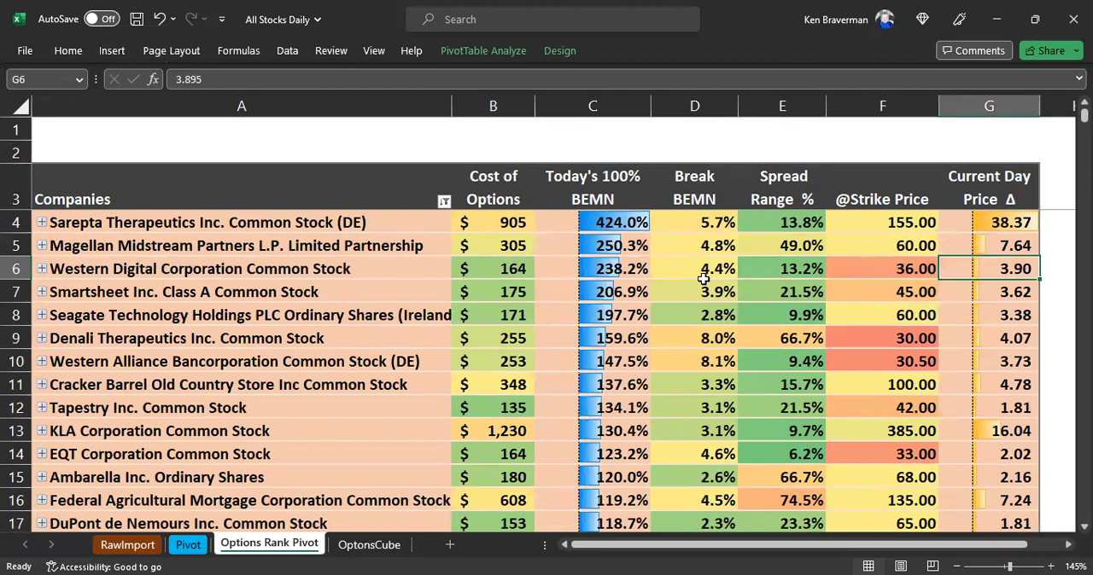
click(871, 272)
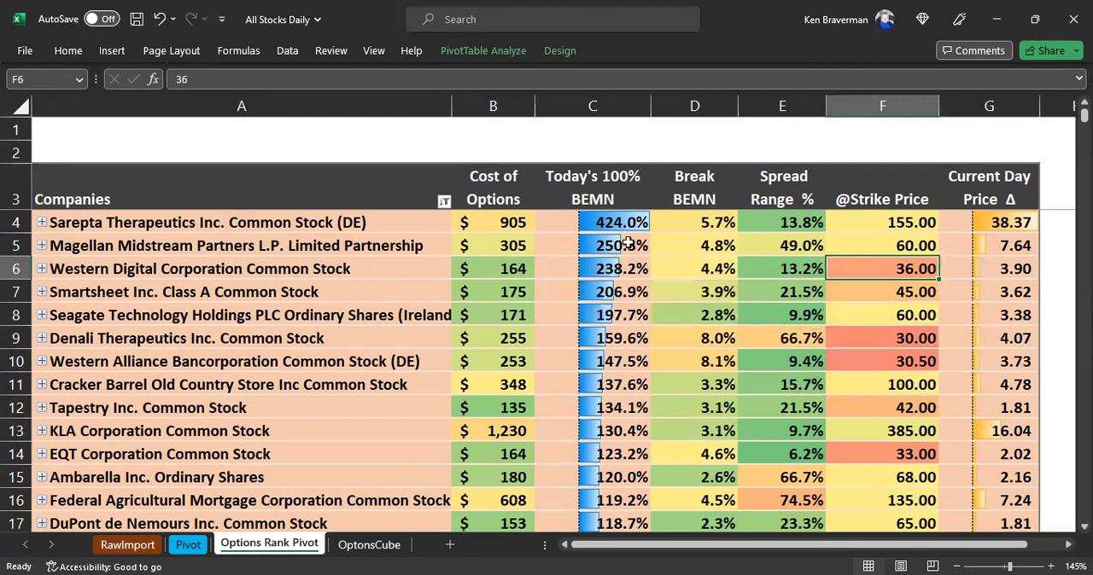
mouse_move(882, 269)
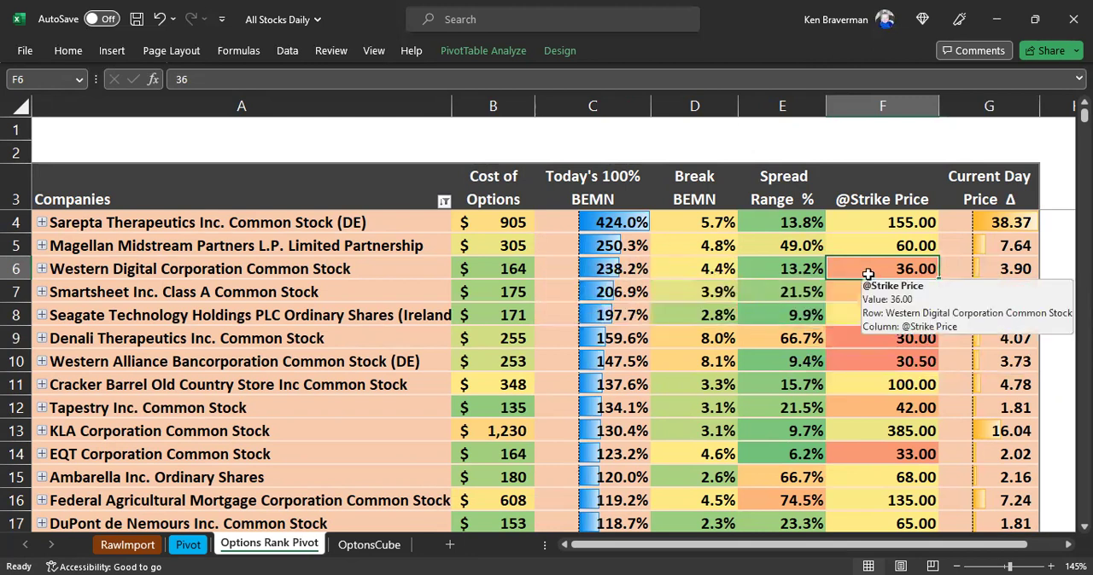
Step: Sum the first five strike prices and recheck Western Digital's strike and spread range
click(877, 193)
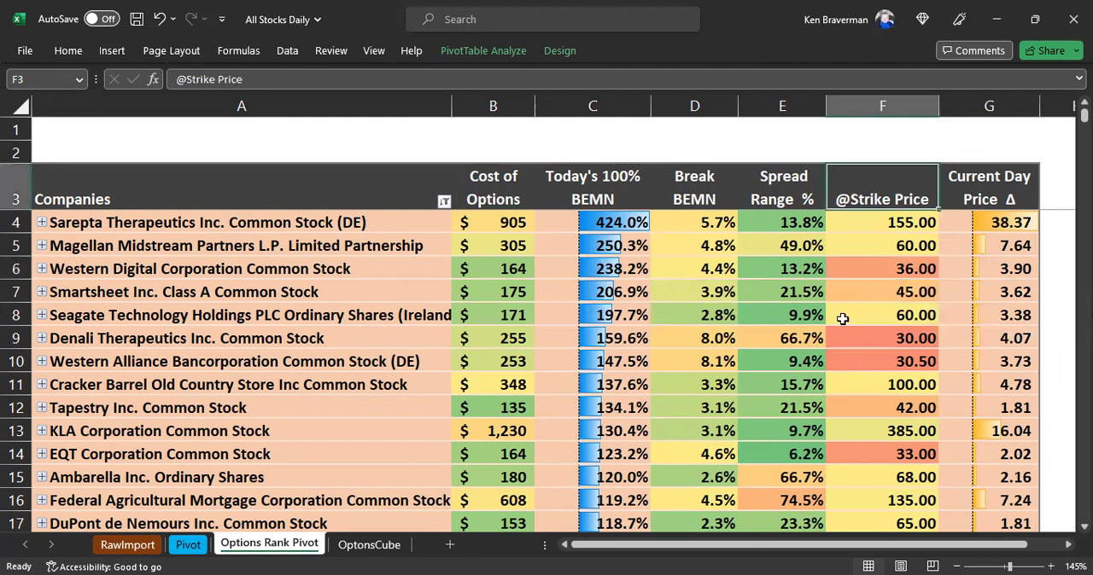
drag(882, 199, 852, 315)
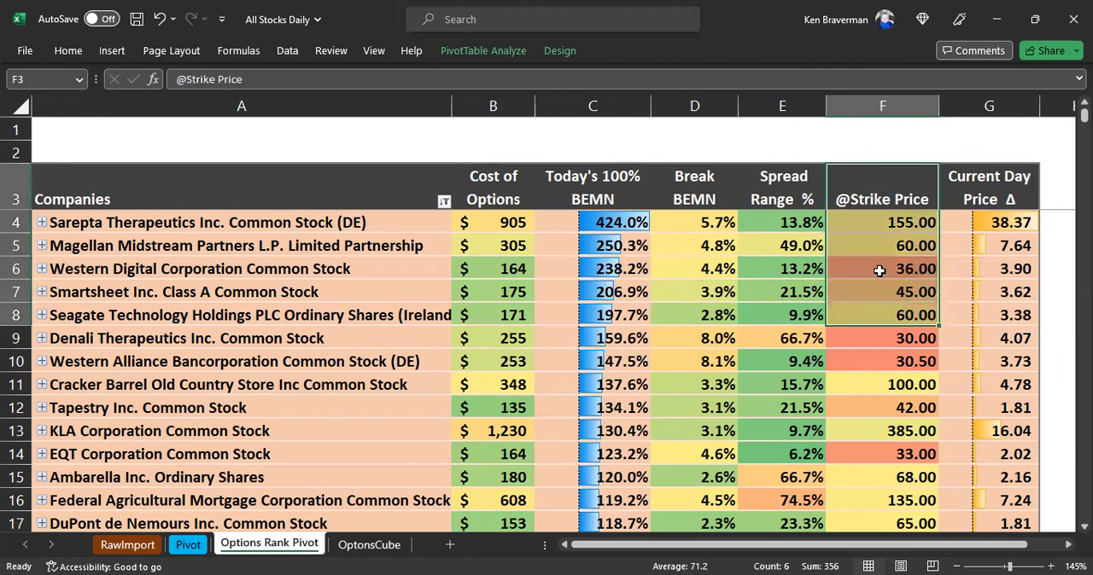
click(879, 272)
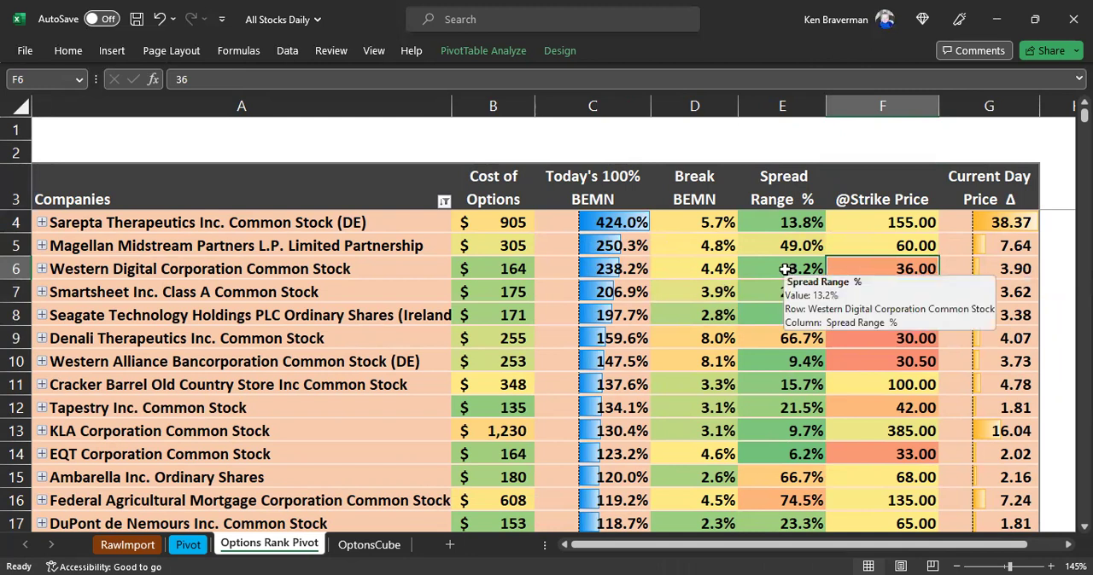
click(772, 268)
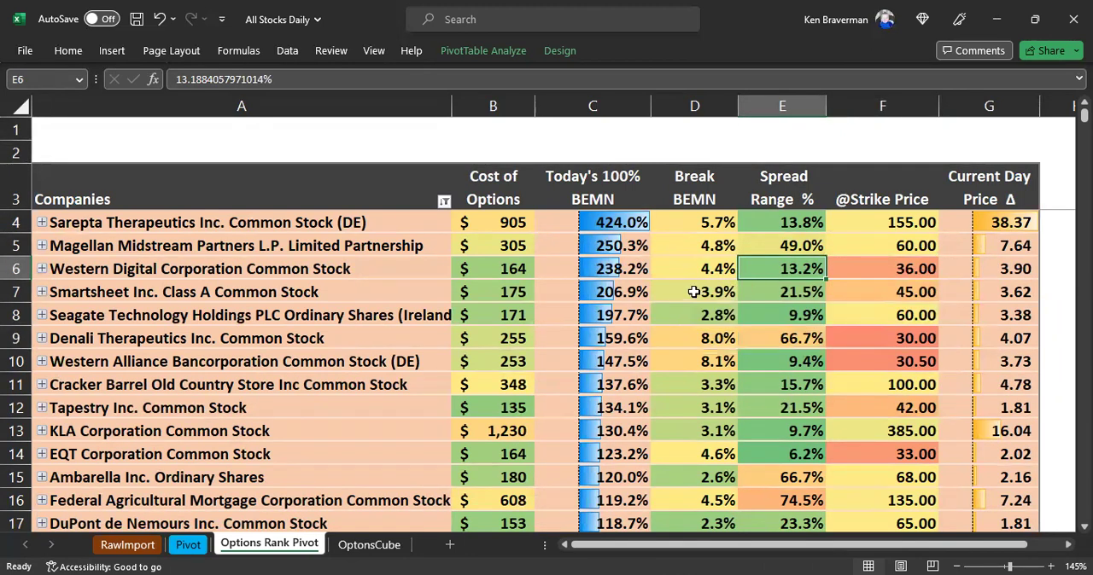
Step: Compare Western Digital's option cost with its daily price change
click(500, 271)
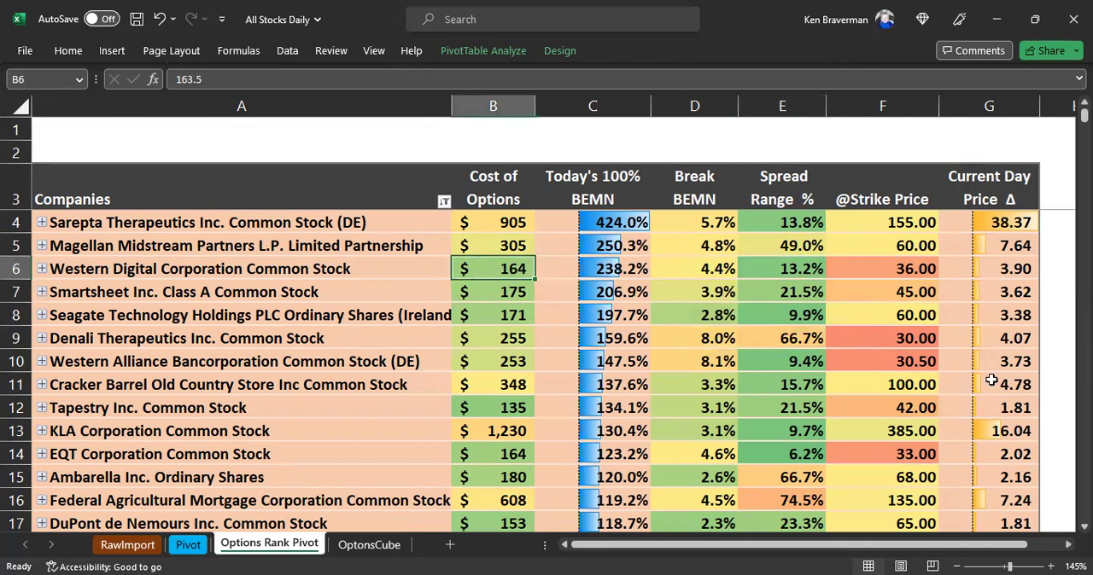
click(1016, 271)
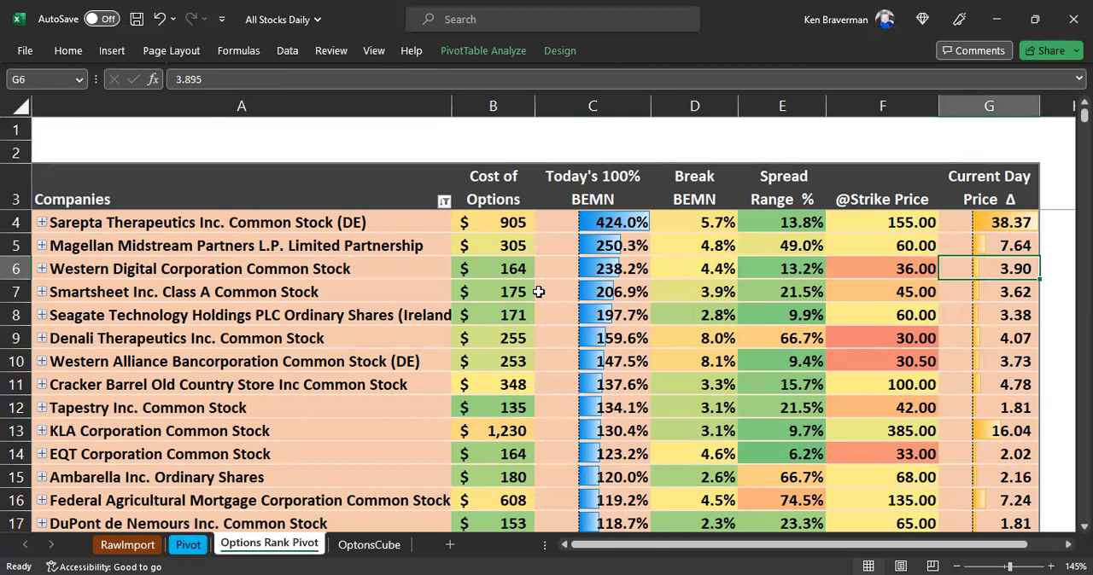
click(516, 271)
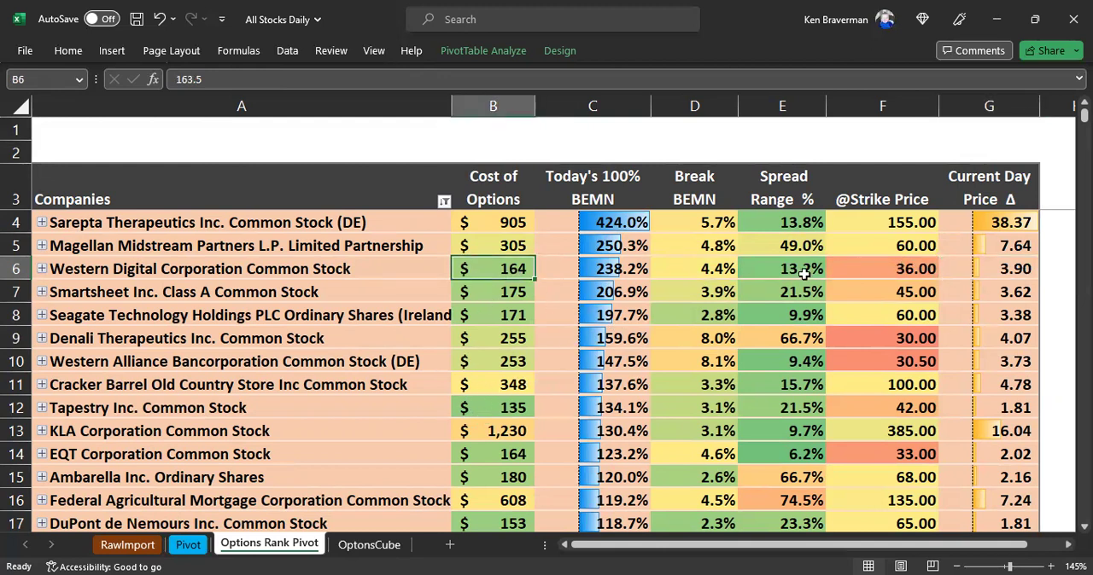
click(994, 267)
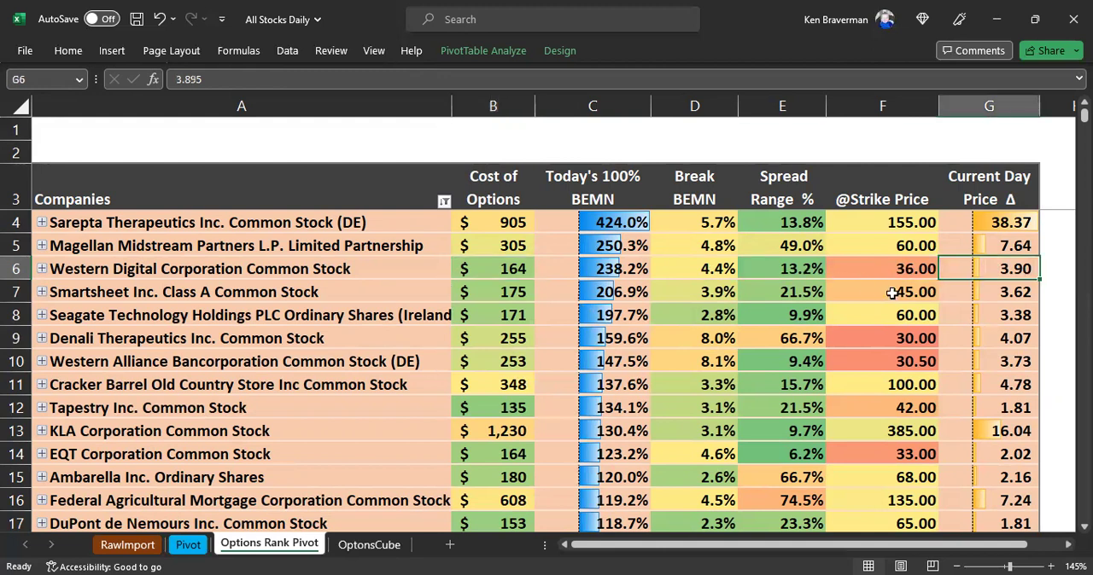
click(495, 271)
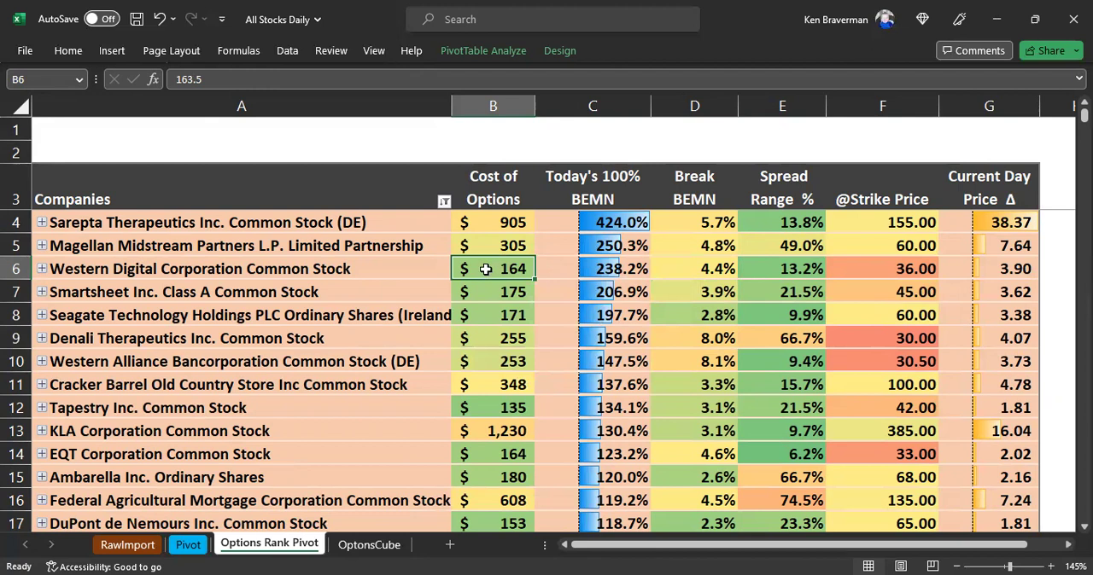
drag(358, 269, 495, 269)
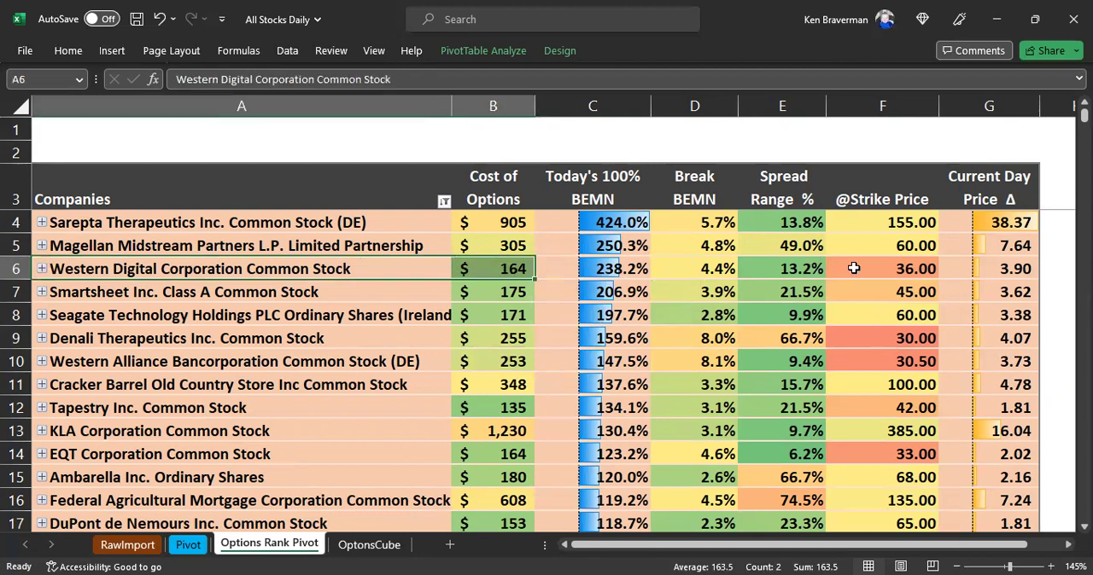
click(1009, 268)
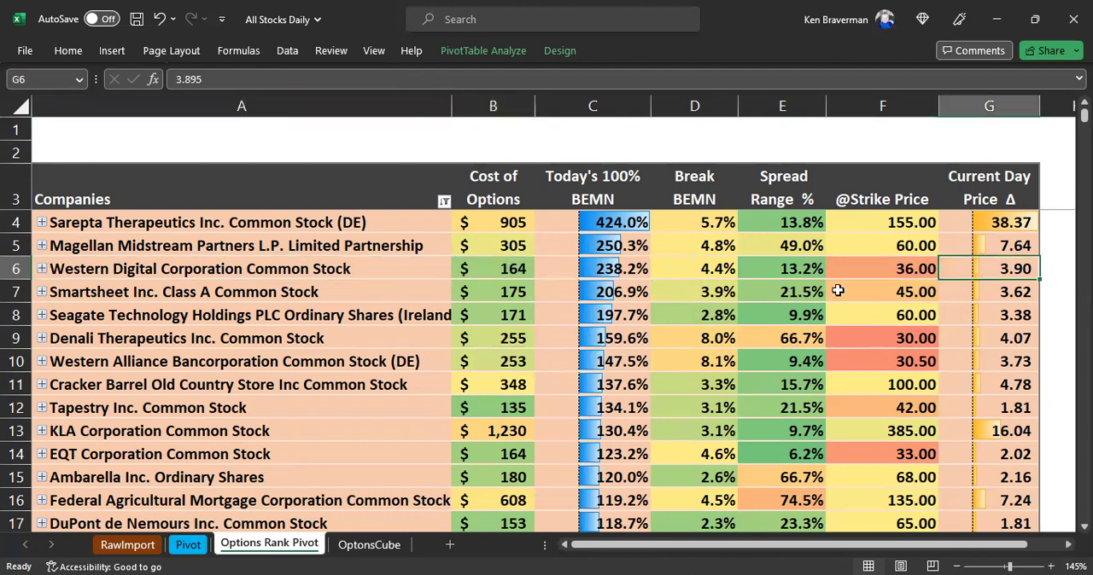
click(314, 271)
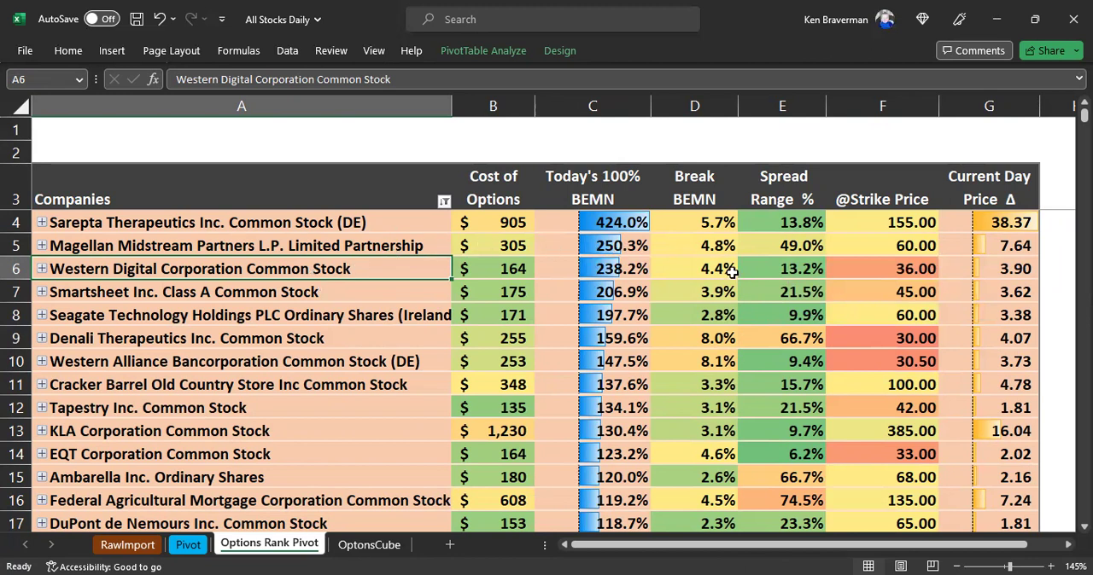
Step: Recheck Western Digital's daily price change against its name and option cost
click(993, 272)
click(498, 265)
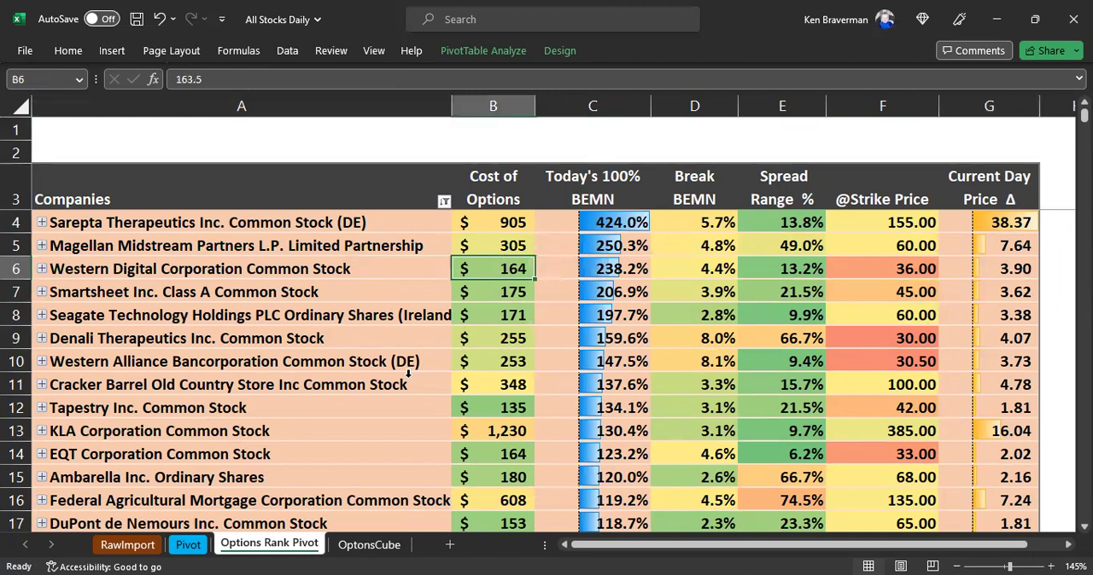
click(175, 269)
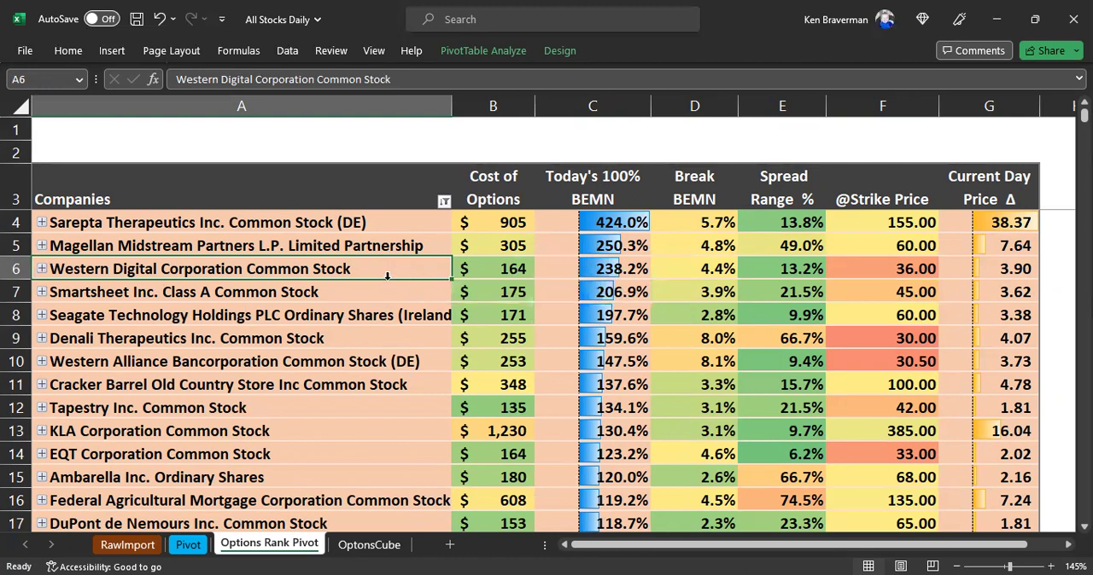
shift+click(504, 269)
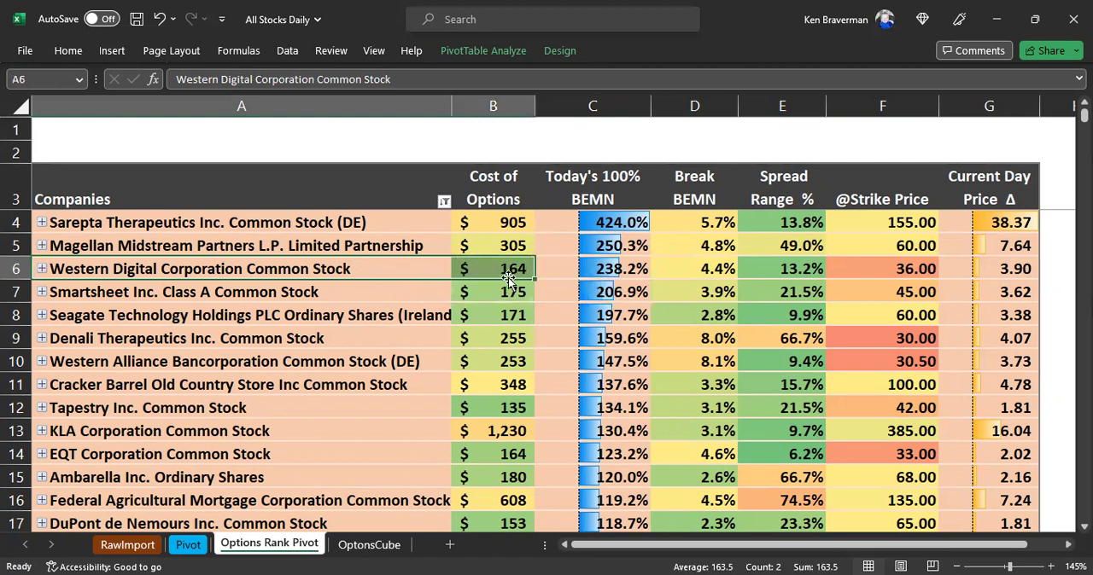
click(512, 269)
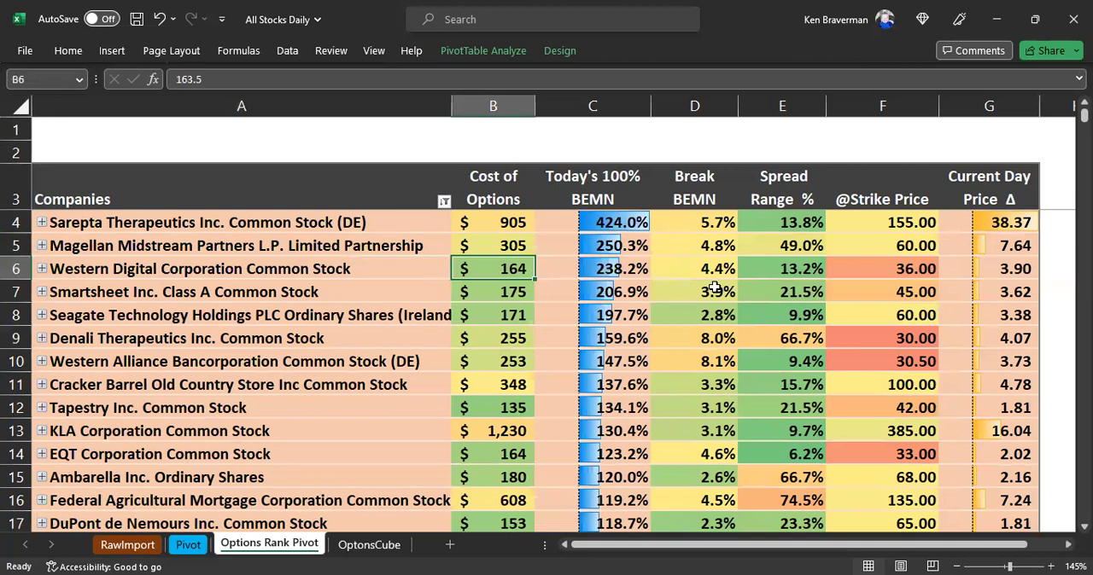
click(1003, 278)
click(348, 269)
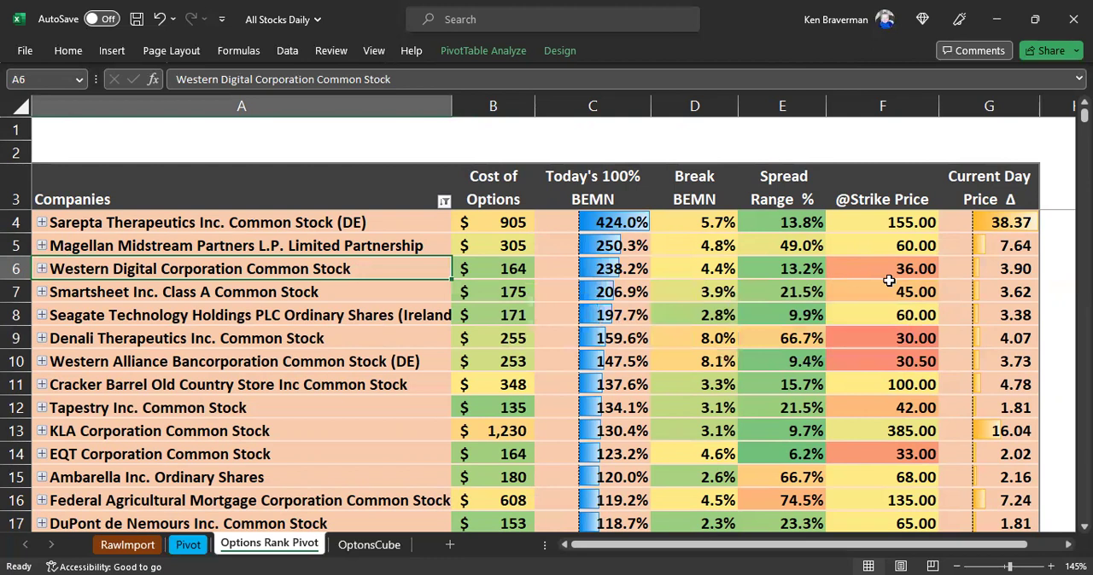
click(982, 268)
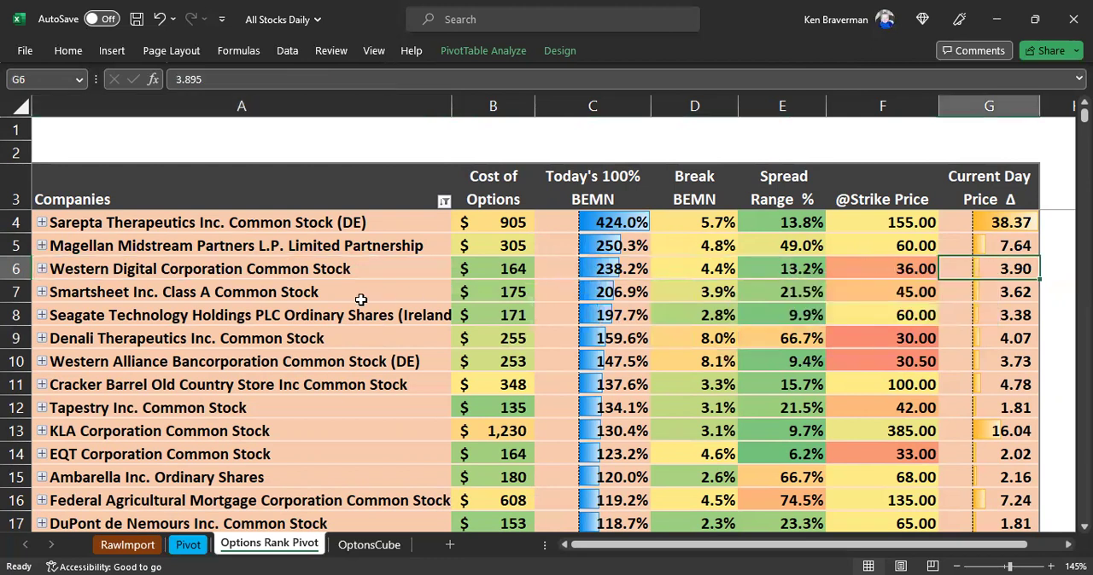
Step: Mark the whole Western Digital row and check its Today's 100% BEMN value
drag(358, 272, 512, 271)
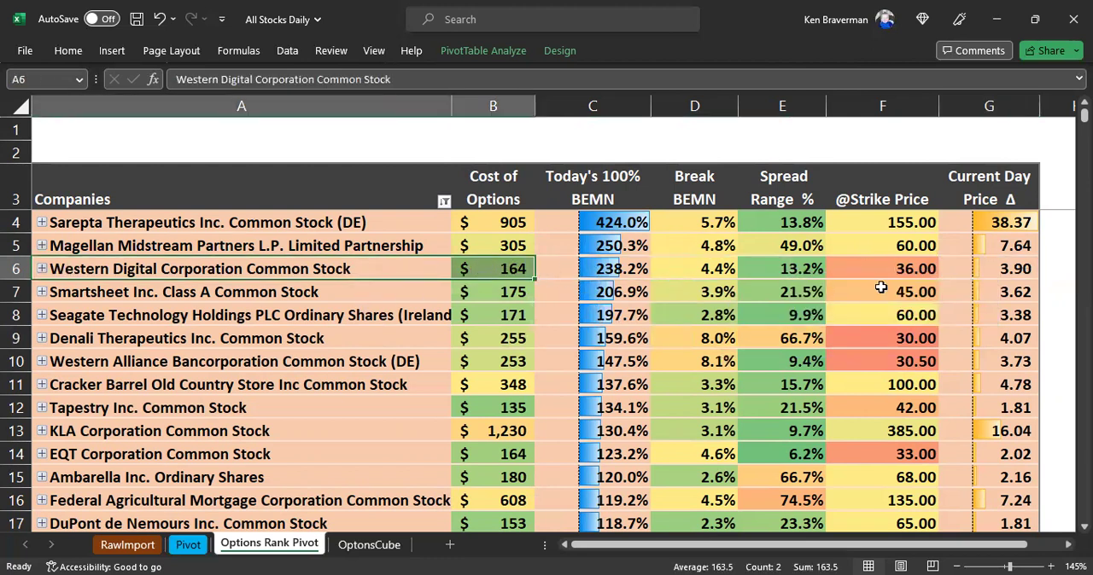
drag(997, 271, 323, 268)
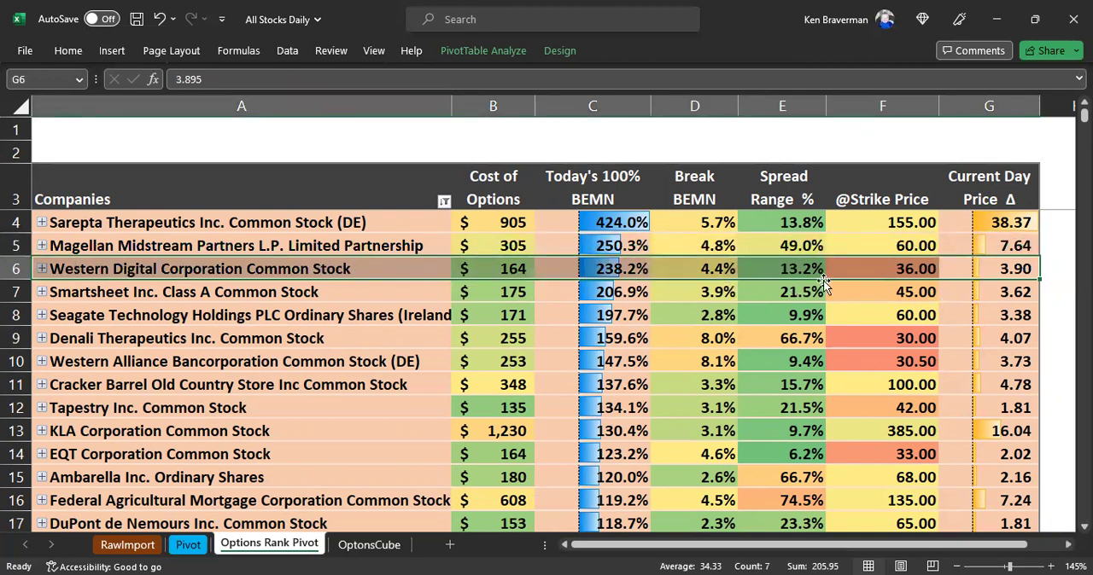
click(607, 269)
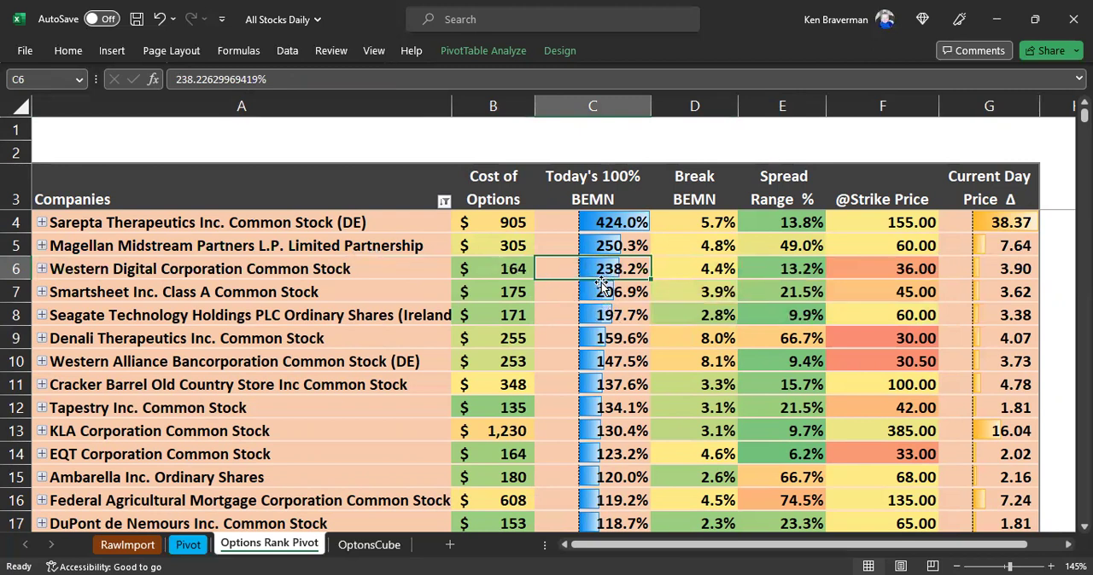
click(1004, 269)
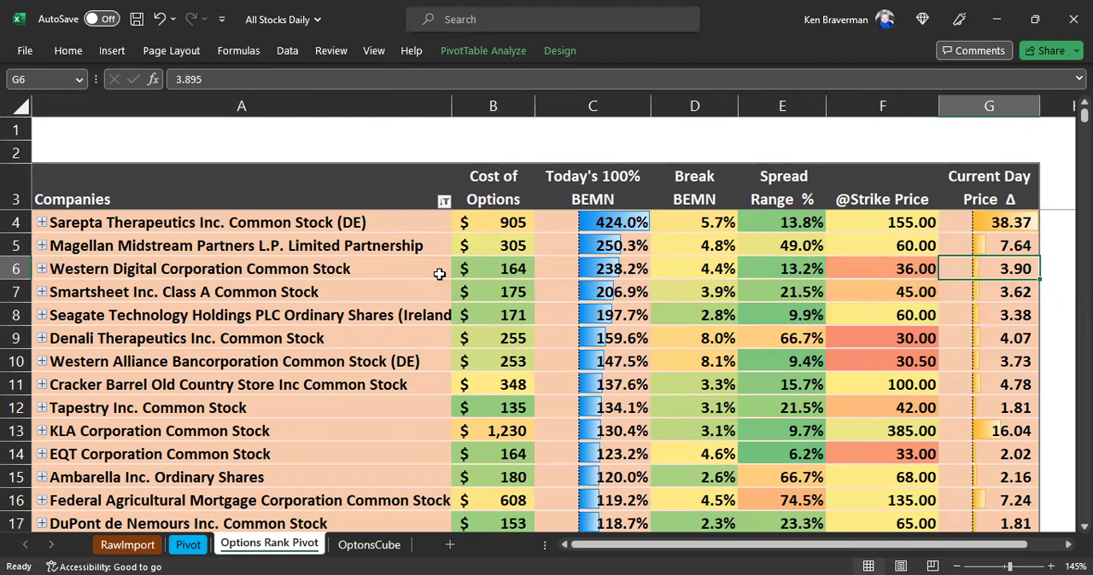
click(380, 267)
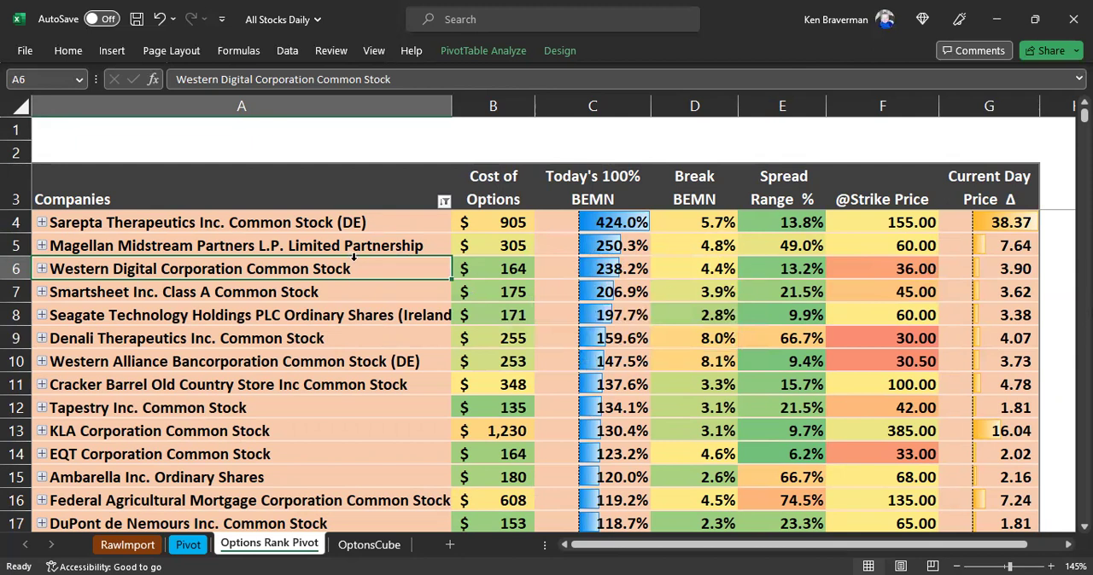
drag(376, 268, 1016, 269)
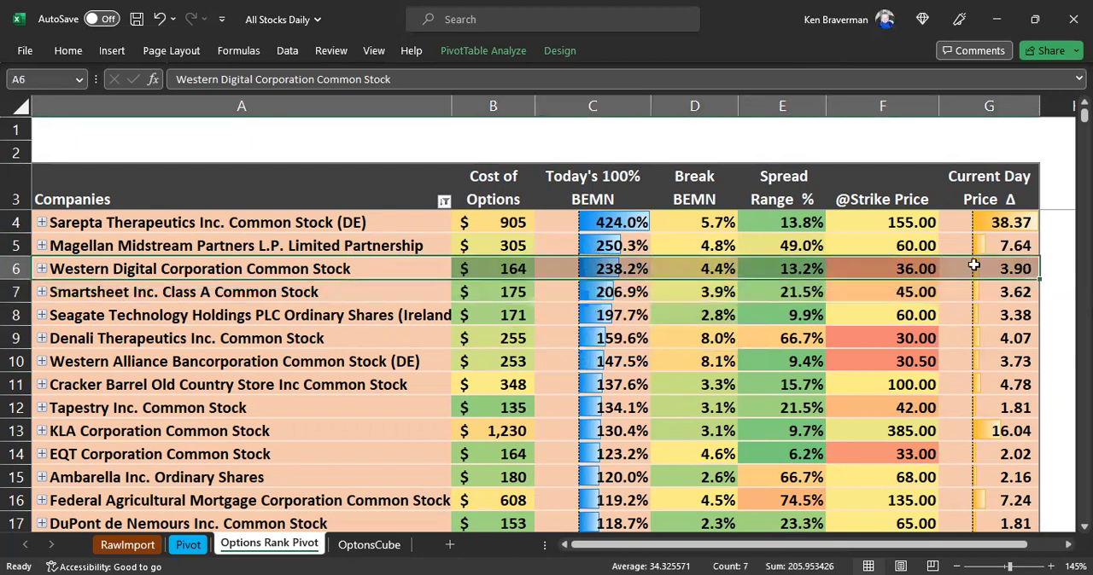
Step: Highlight the top Today's 100% BEMN values and expand Smartsheet's 206.9% row
click(500, 266)
click(616, 199)
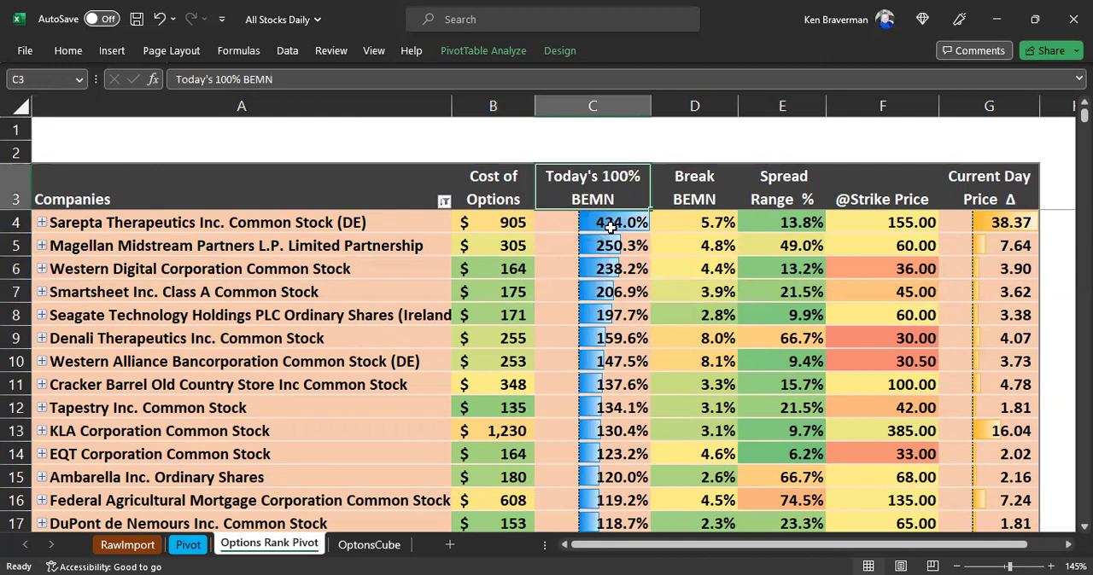
shift+click(588, 358)
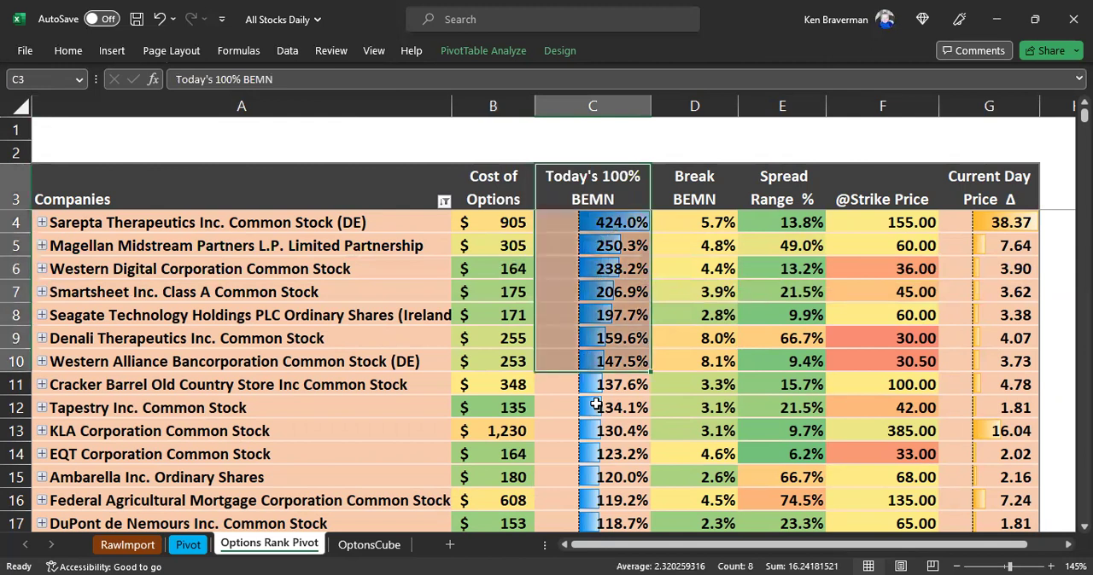
click(598, 292)
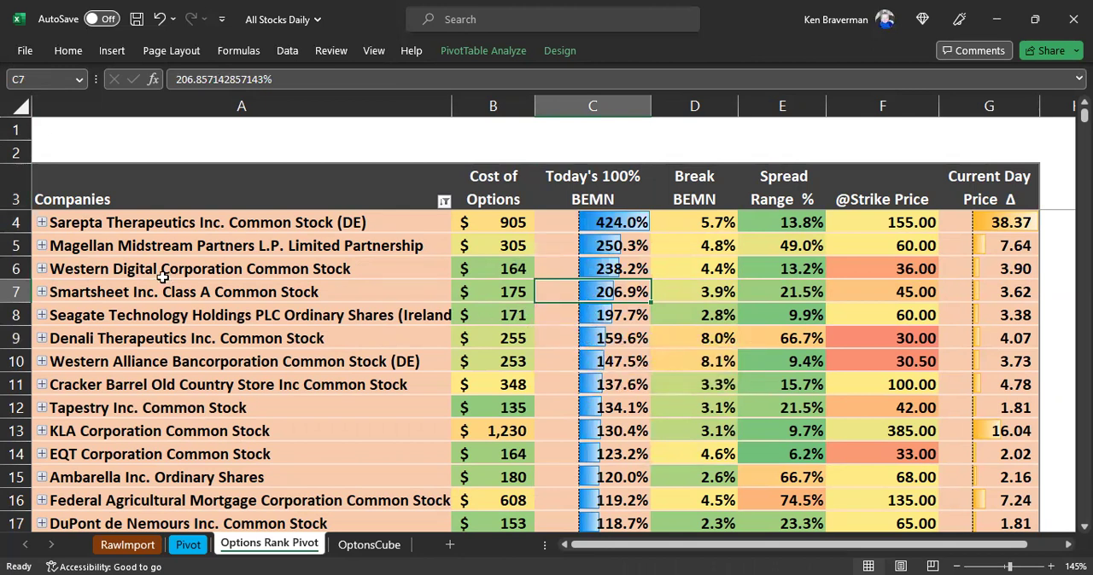
click(41, 292)
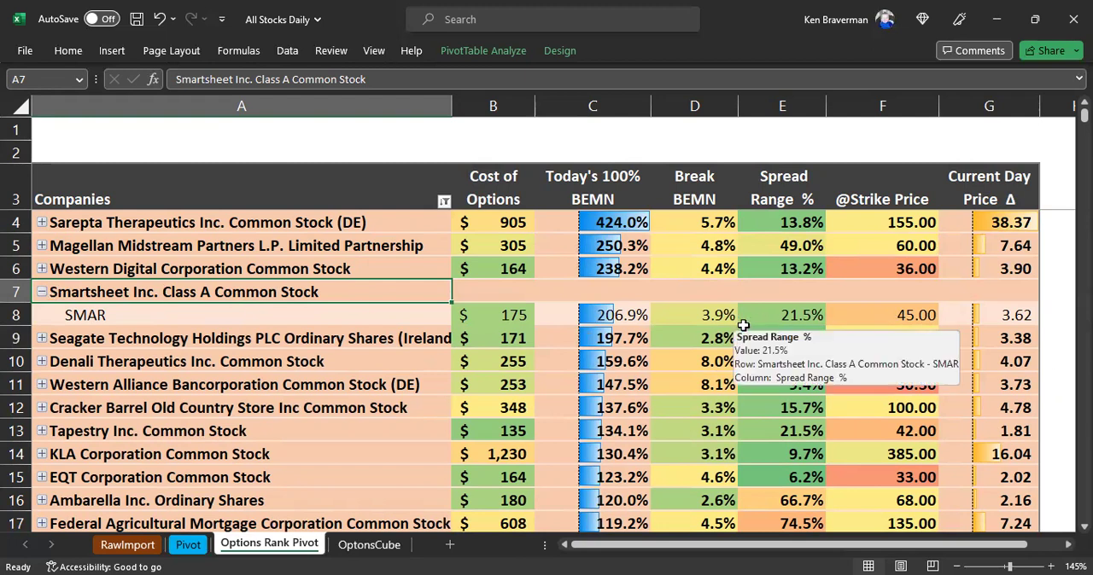
Step: Check SMAR's 45.00 strike, BEMN and price change, then collapse Smartsheet to one line
click(886, 314)
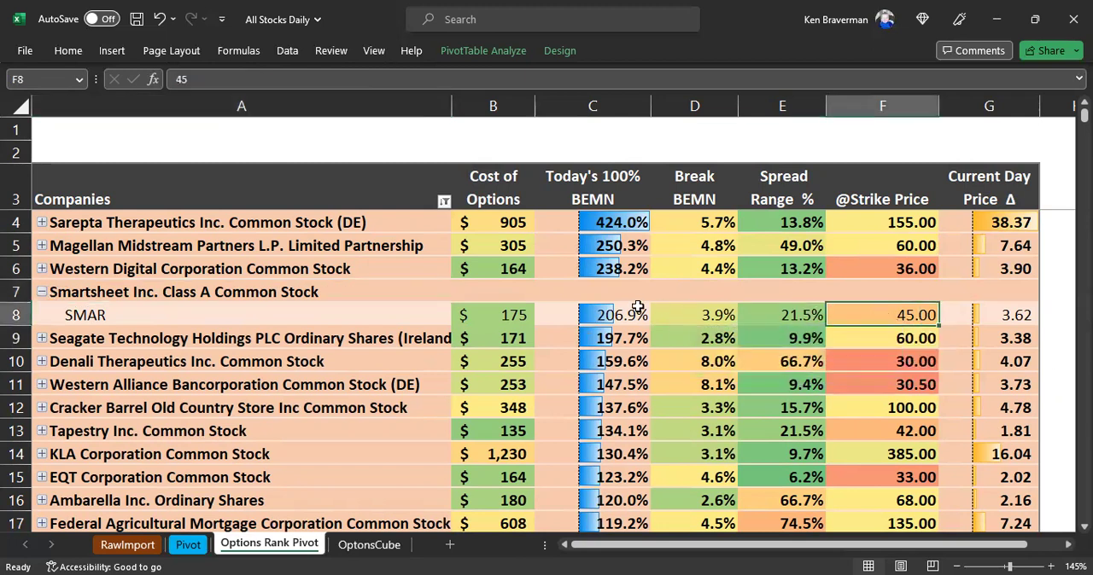
click(595, 315)
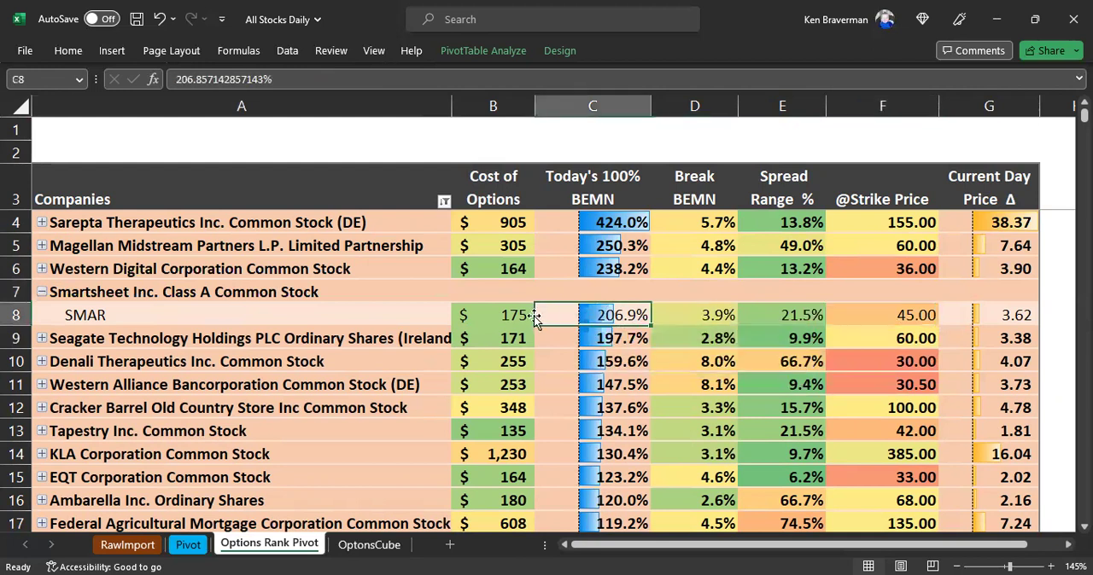
click(980, 321)
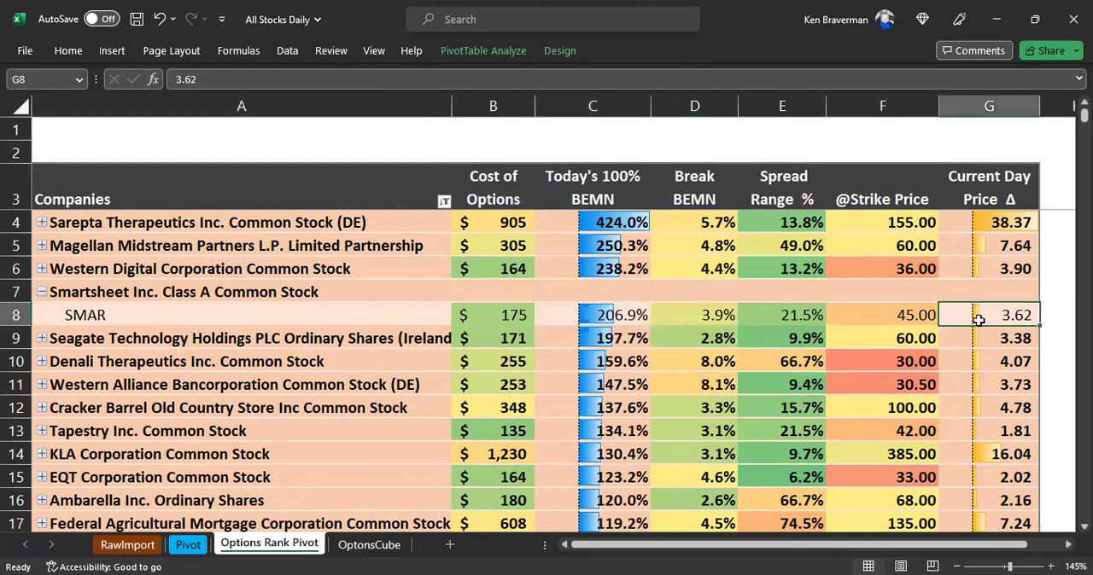
click(40, 293)
Step: Review Smartsheet's 3.9% break BEMN, 3.62 price change and 175 option cost
click(702, 292)
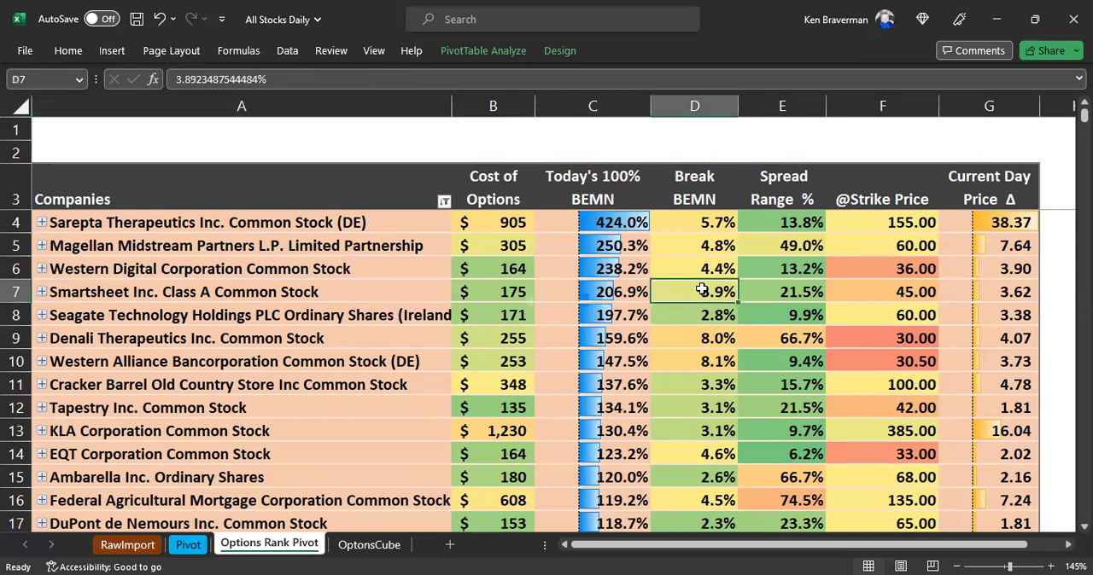
click(1022, 294)
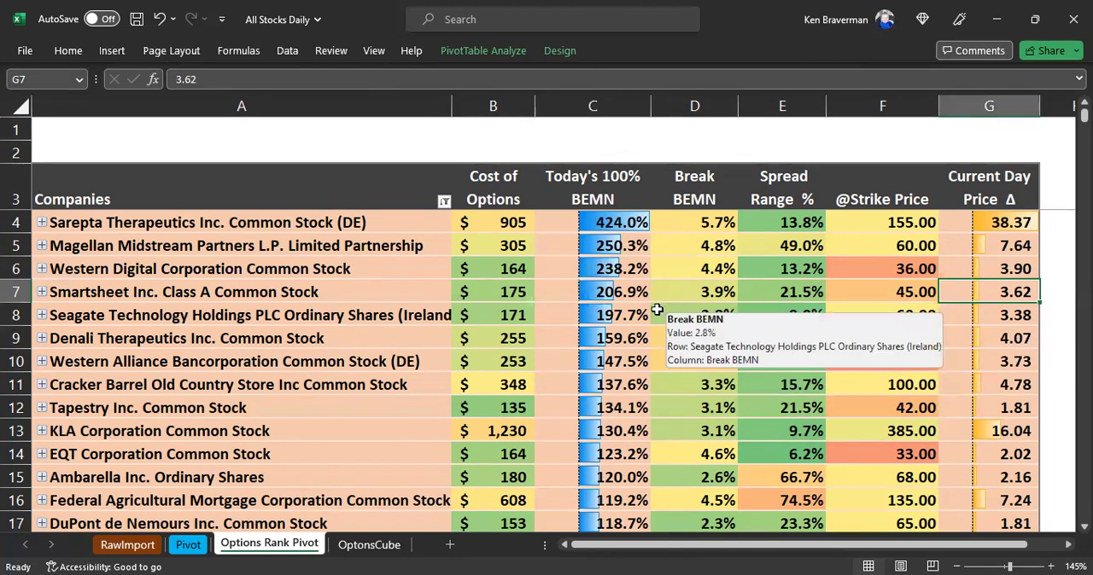
click(495, 285)
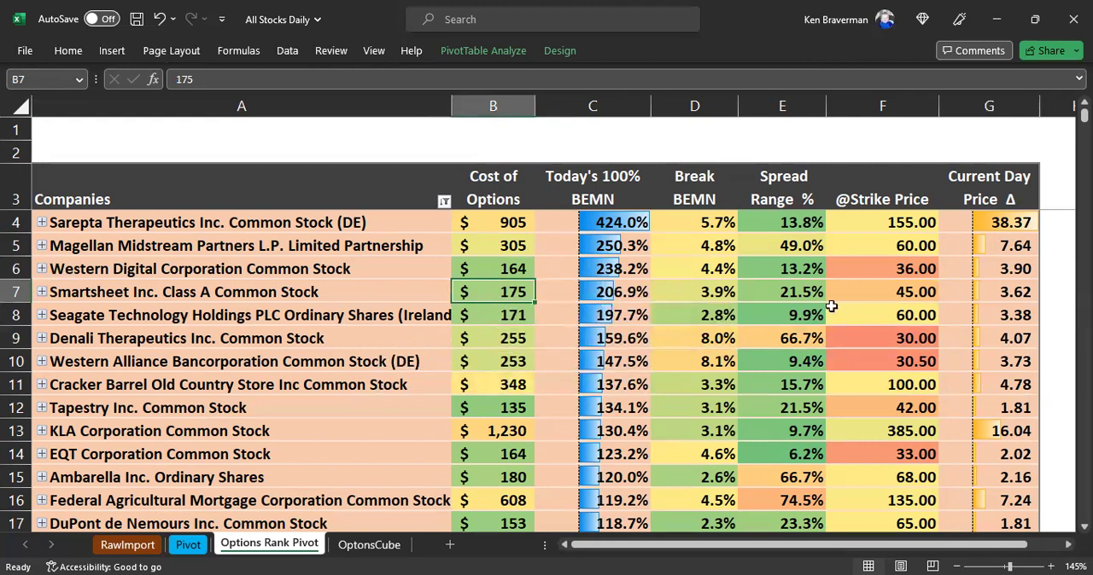
click(990, 292)
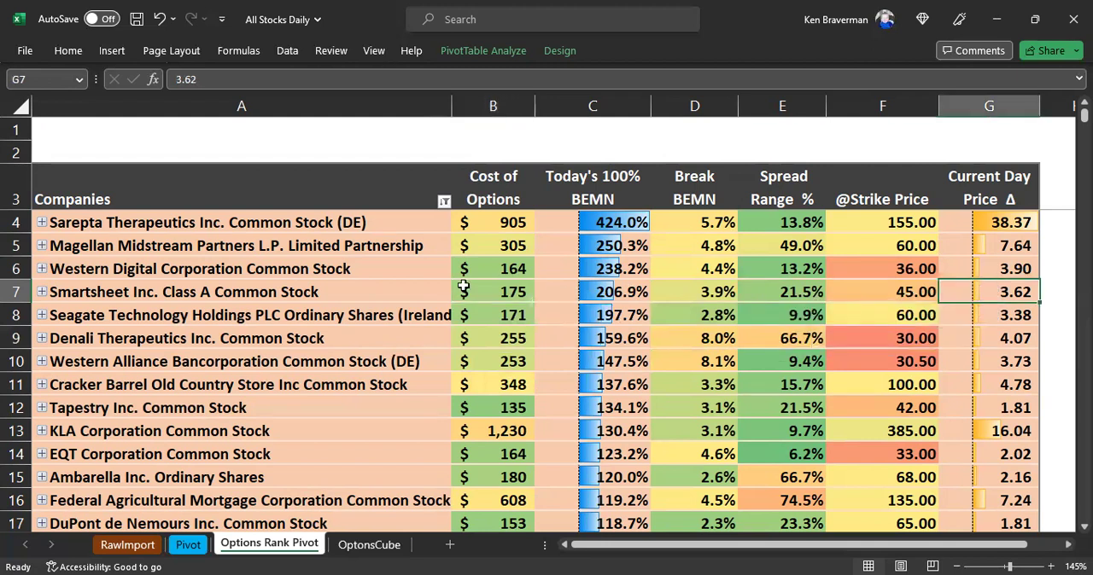
click(294, 292)
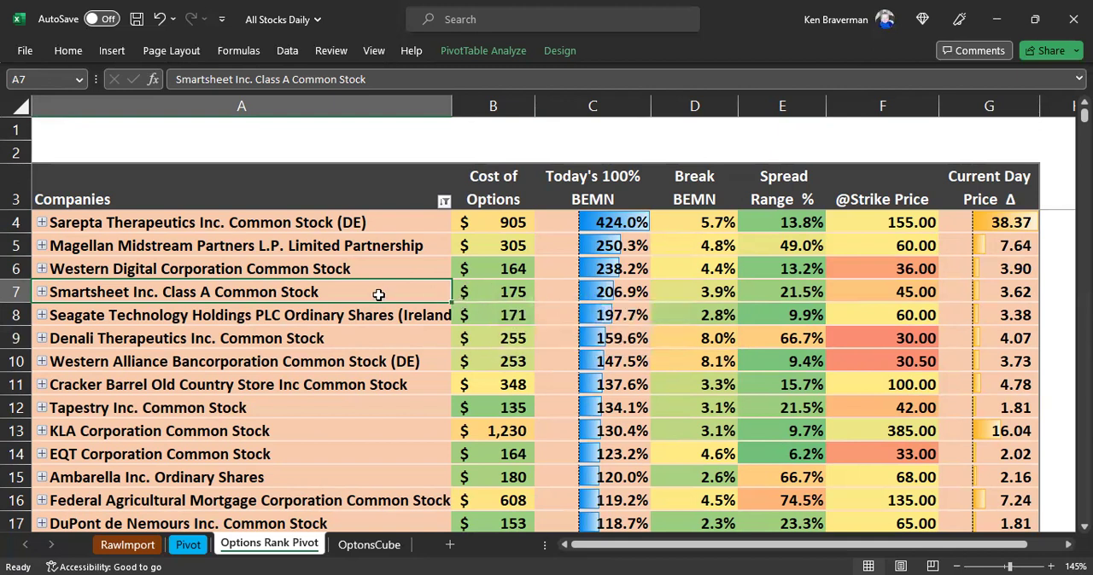
Step: Mark Smartsheet's name, cost, strike and price change alongside Western Digital's
drag(380, 292, 529, 299)
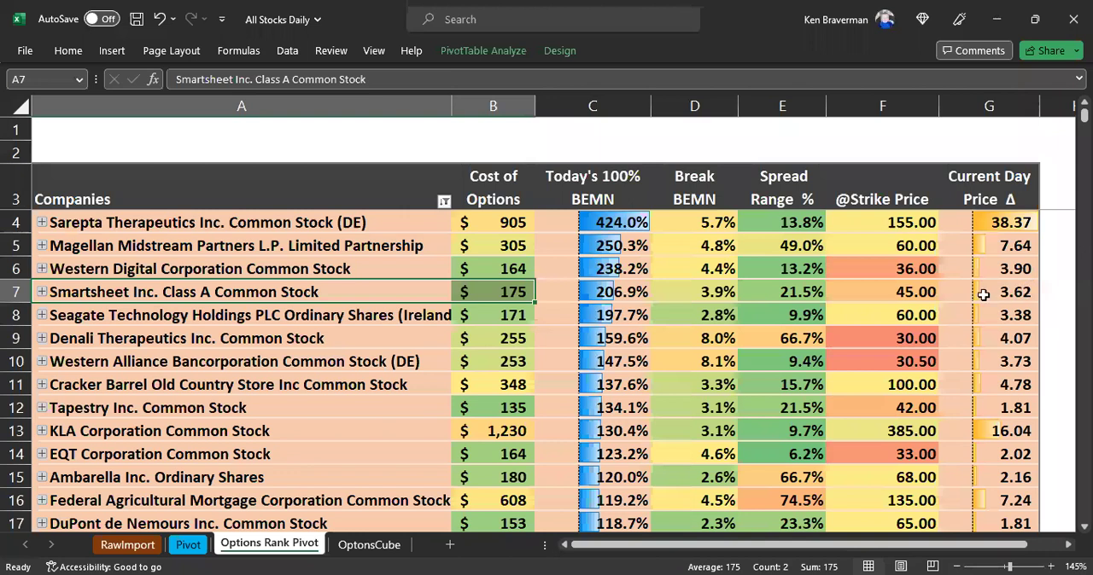
drag(1003, 292, 901, 292)
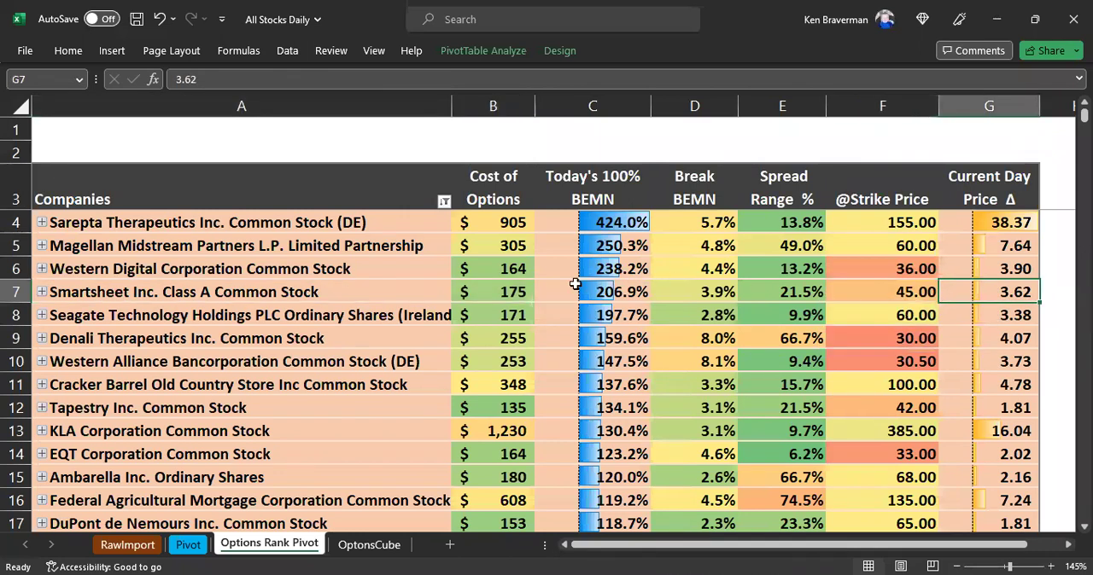
click(502, 290)
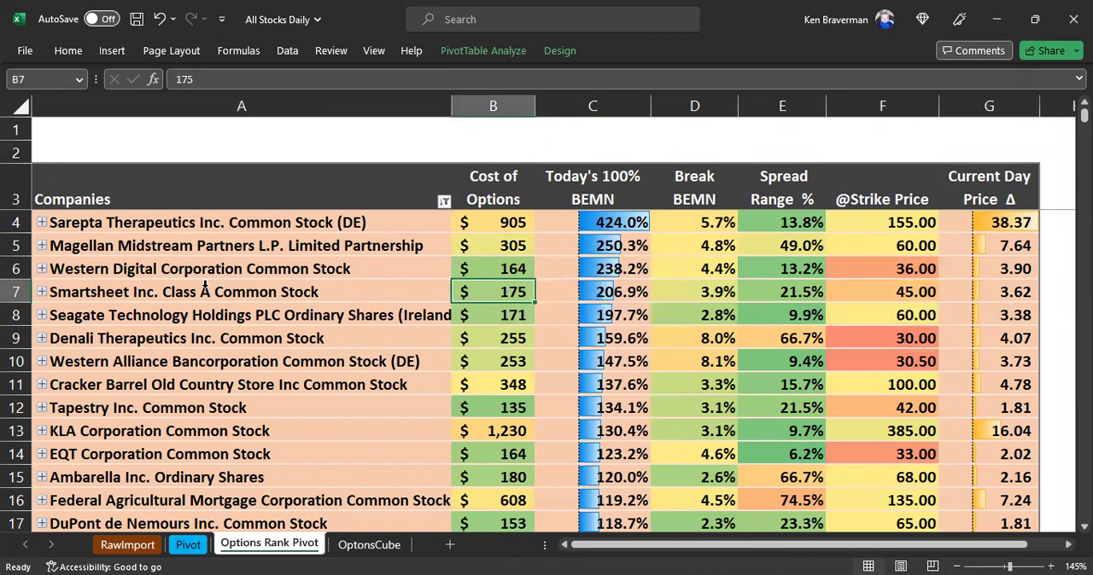
drag(246, 270, 495, 295)
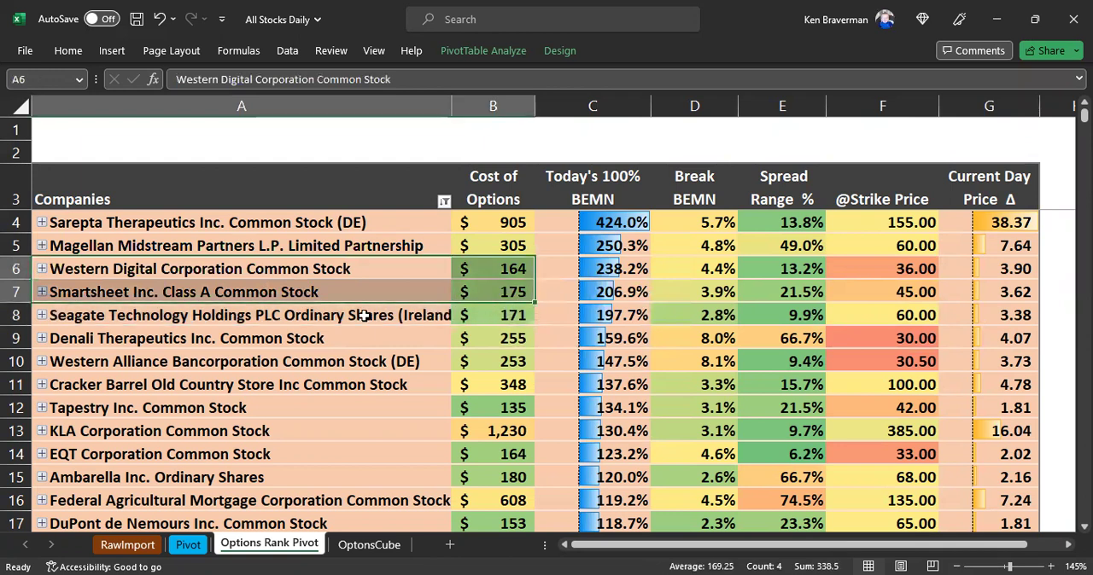
click(256, 315)
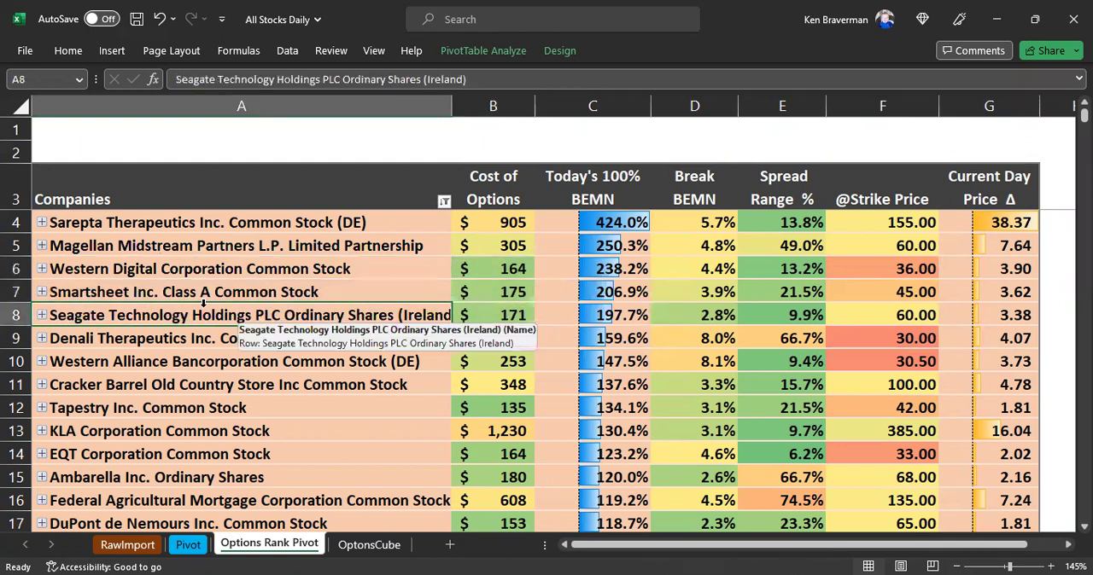
click(40, 315)
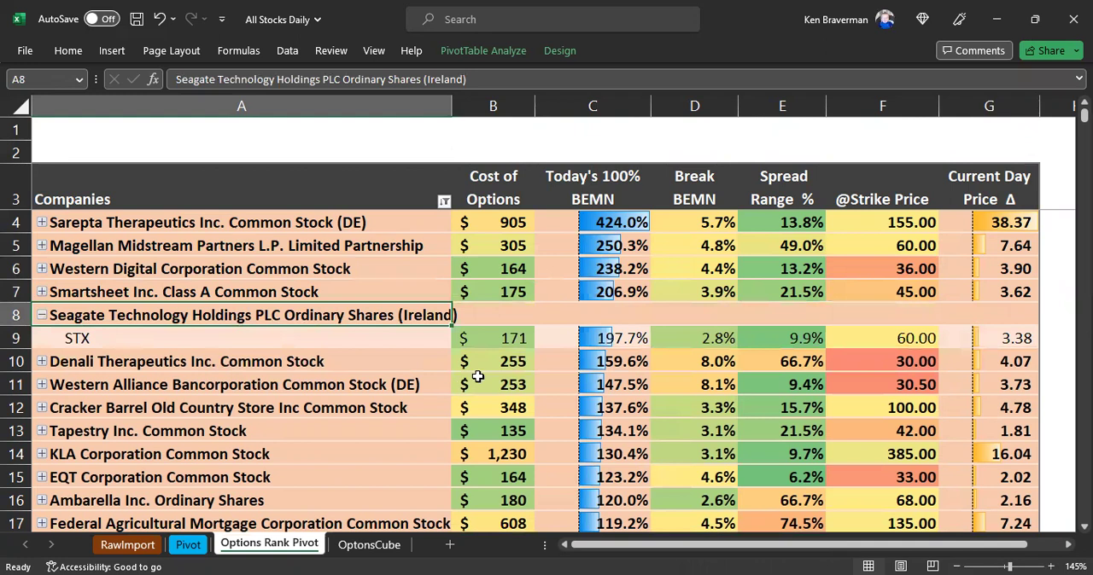
click(513, 339)
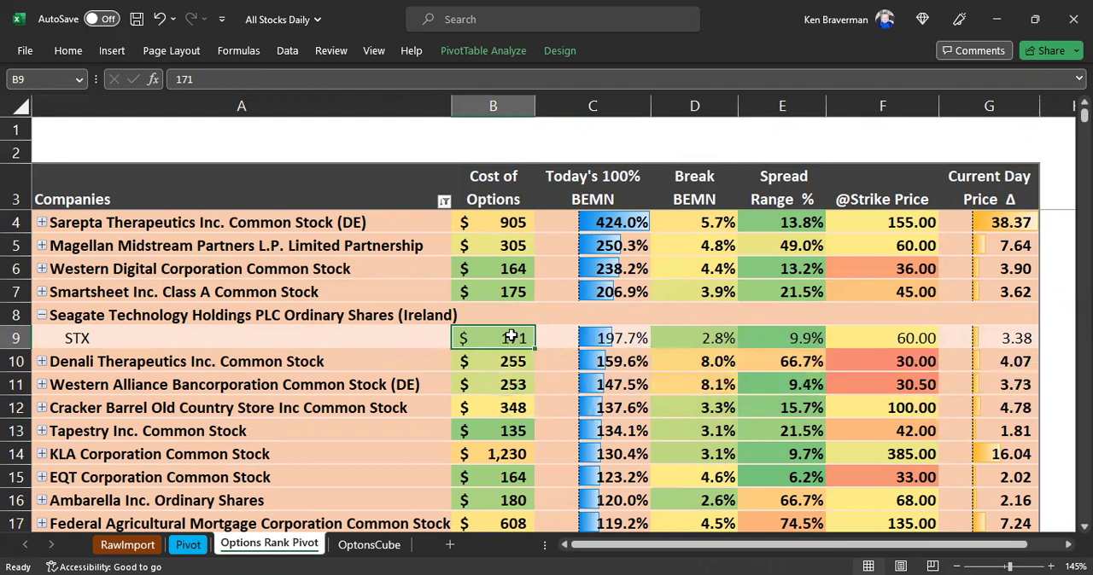
drag(510, 338, 610, 345)
click(615, 338)
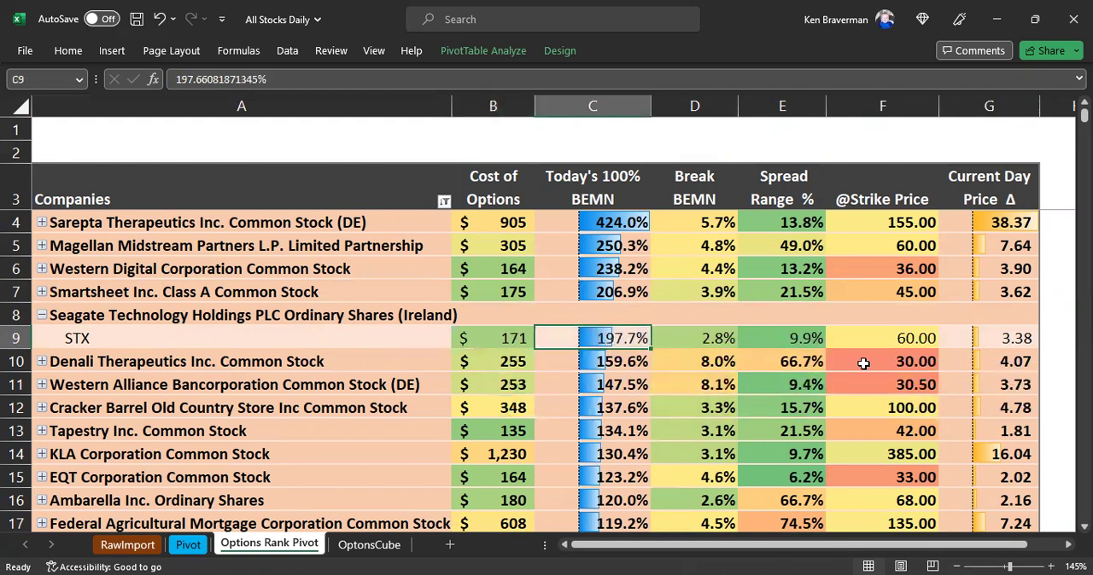
click(982, 341)
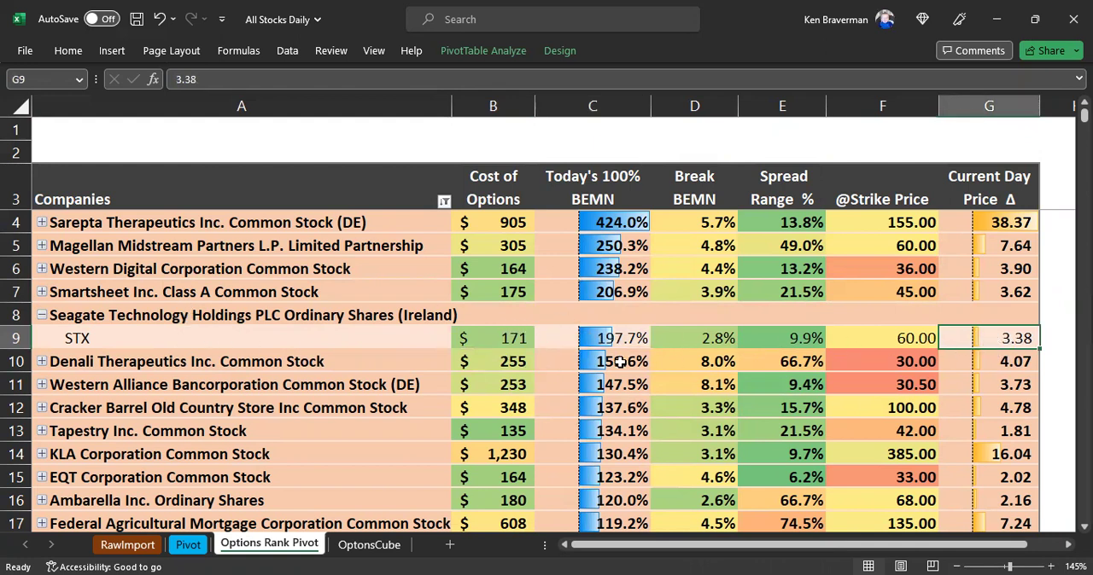
click(495, 335)
click(1023, 342)
click(42, 318)
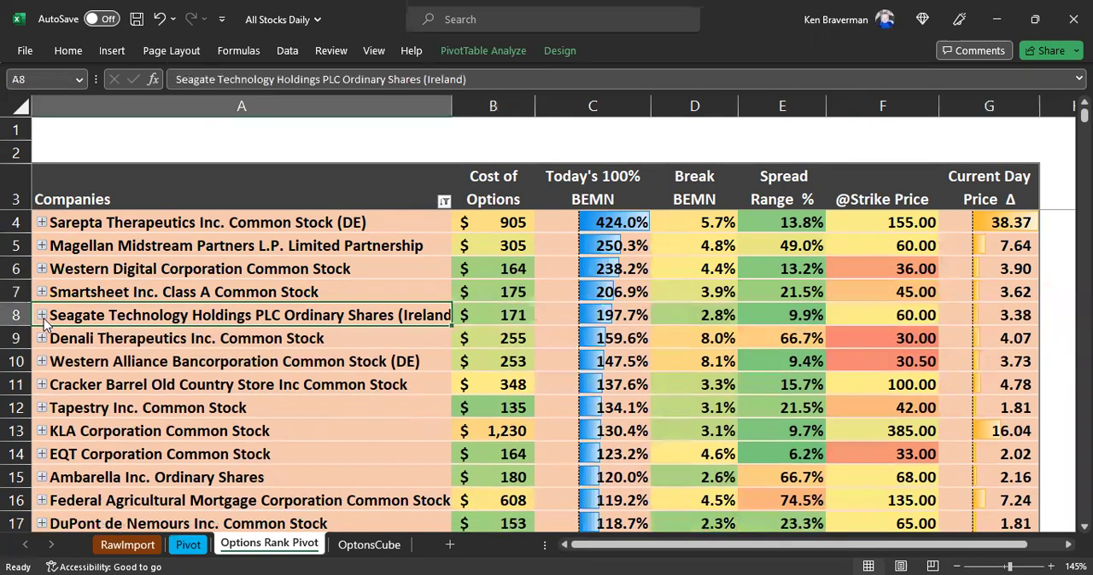
Step: Check option costs for Denali (255), Western Alliance (253) and Cracker Barrel (348) plus Cracker Barrel's other figures
click(512, 340)
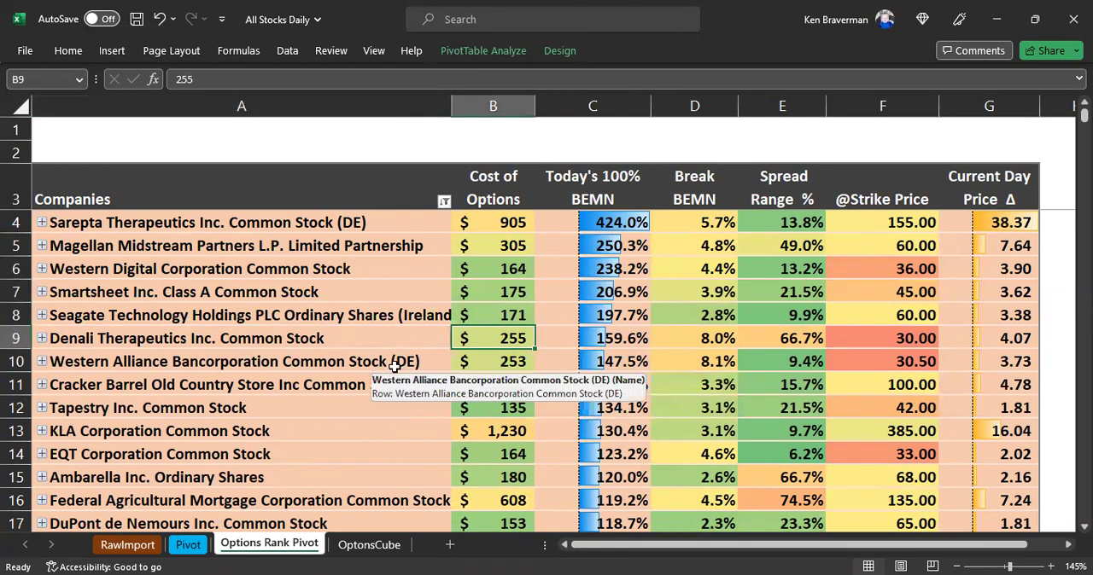
click(505, 361)
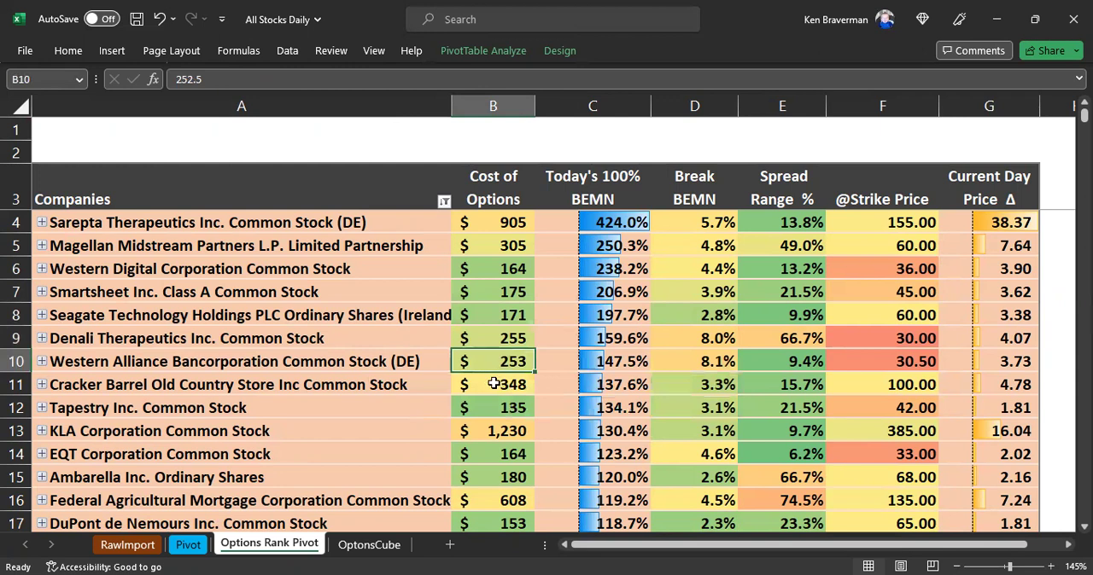
click(493, 385)
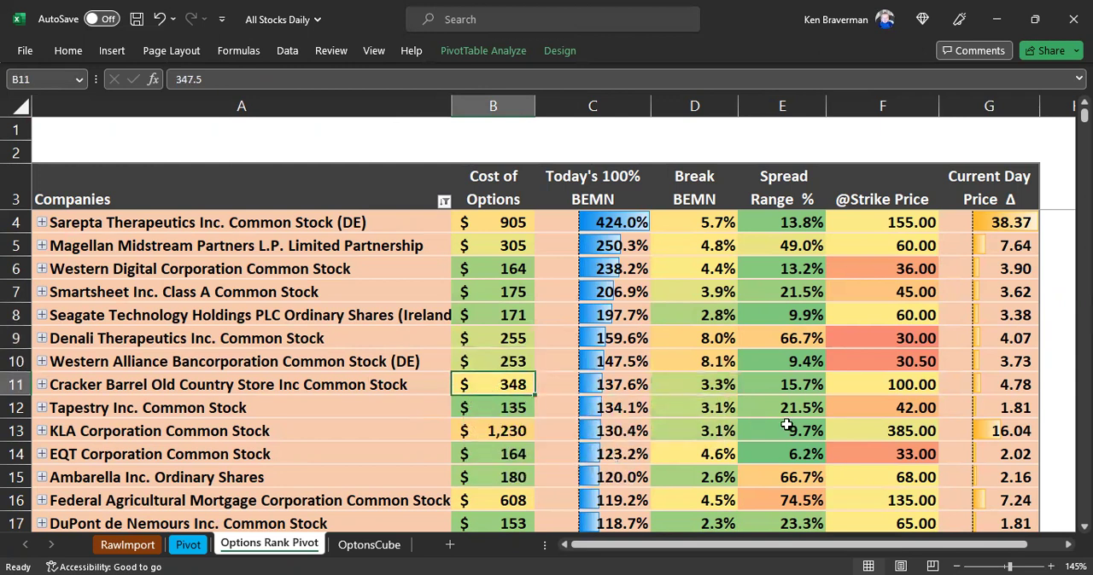
click(1030, 385)
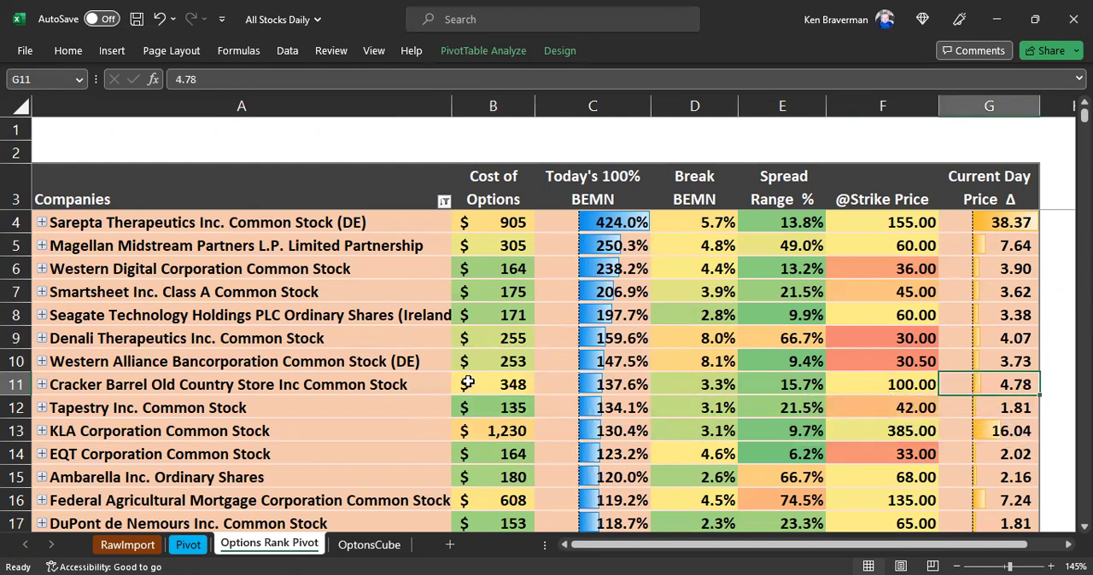
click(512, 386)
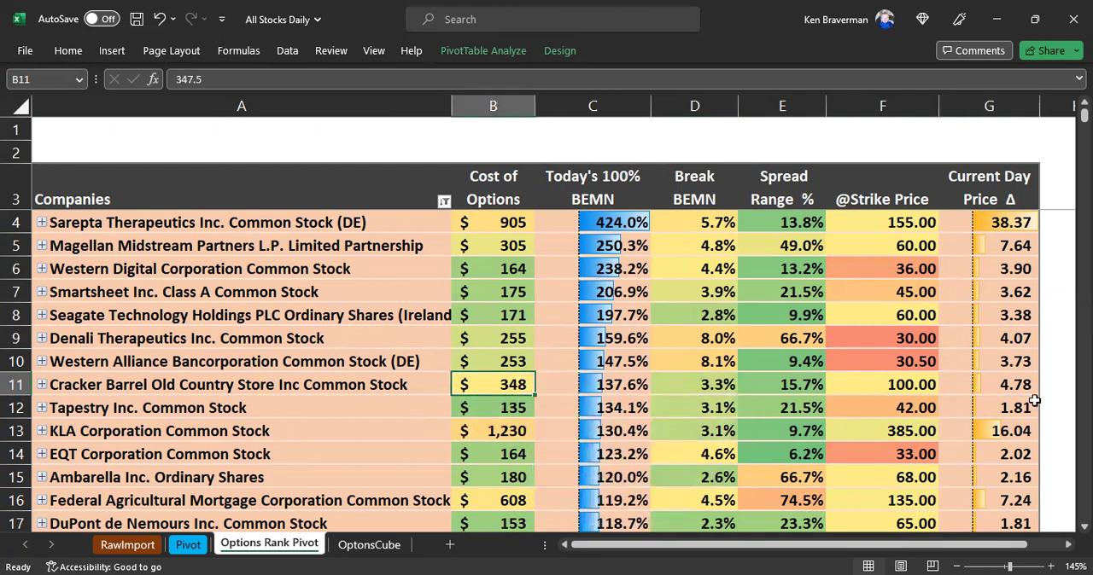
click(1020, 386)
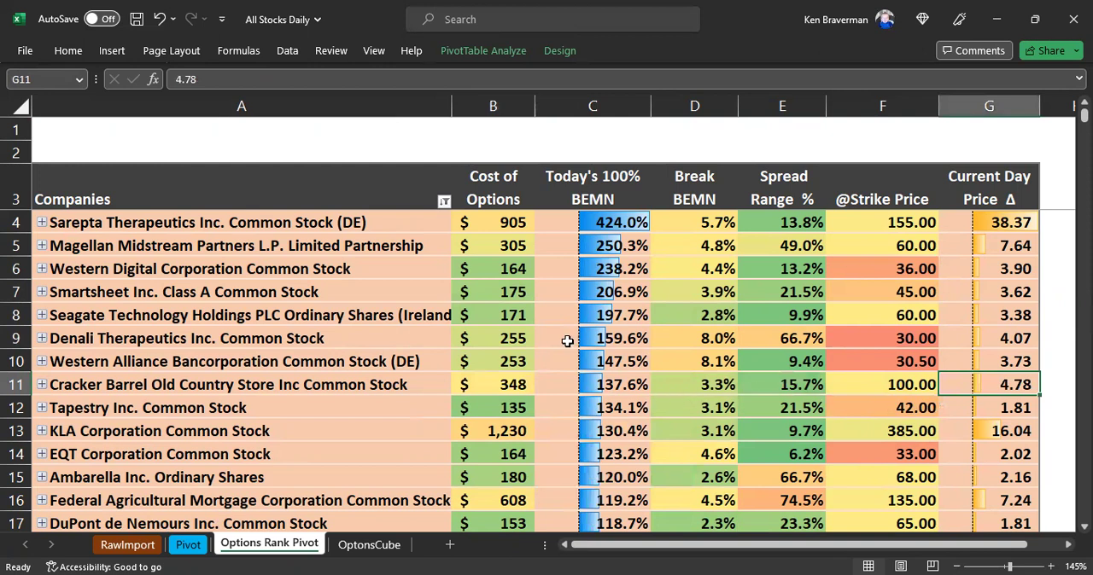
click(773, 385)
click(705, 384)
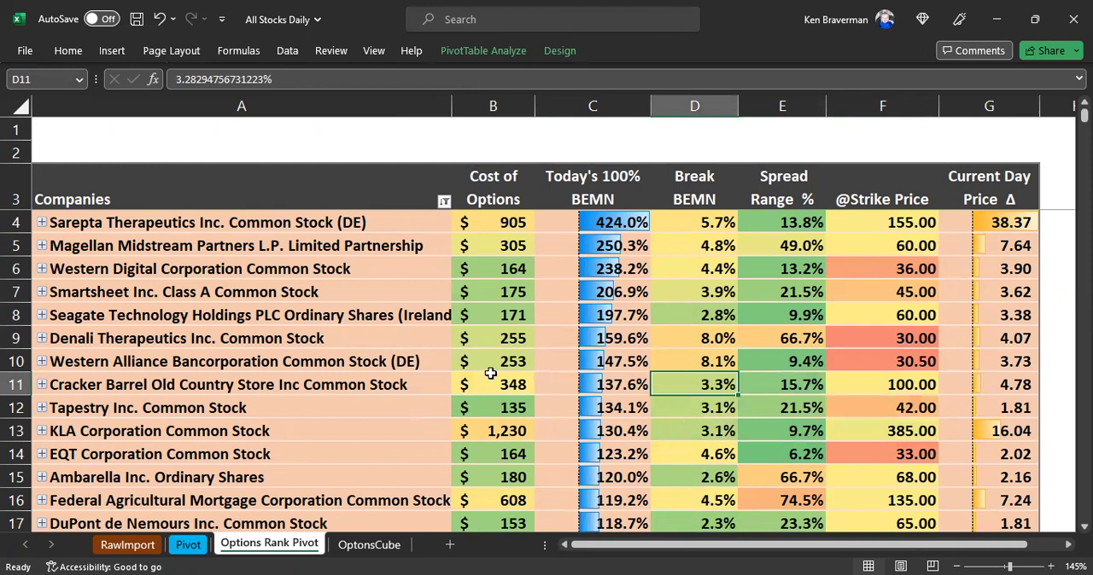
Step: Mark Cracker Barrel's row values, then expand Tapestry Inc. to show its TPR row
drag(491, 385, 880, 386)
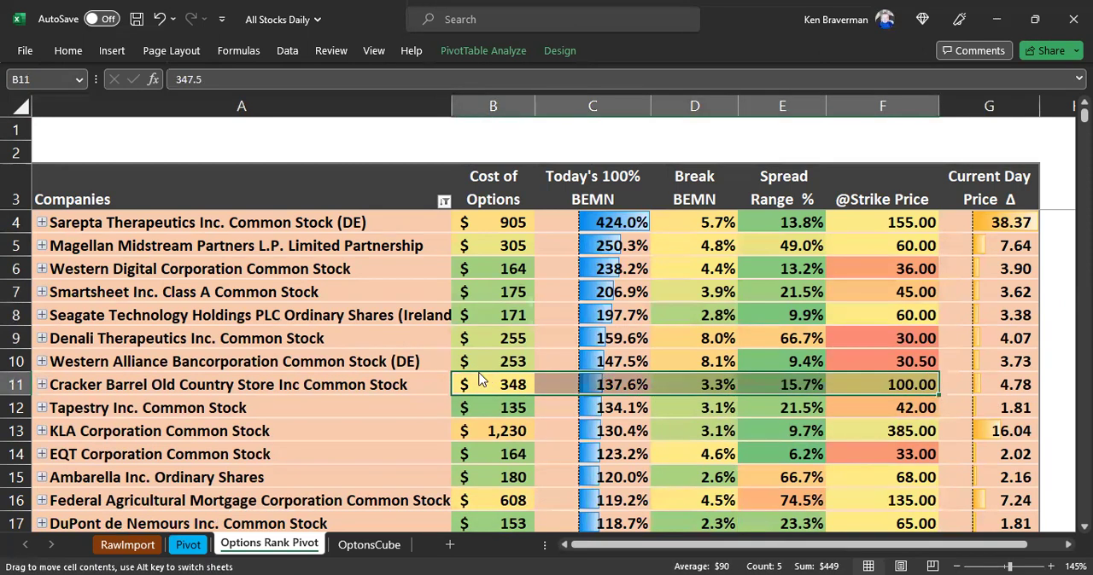
drag(503, 269, 499, 340)
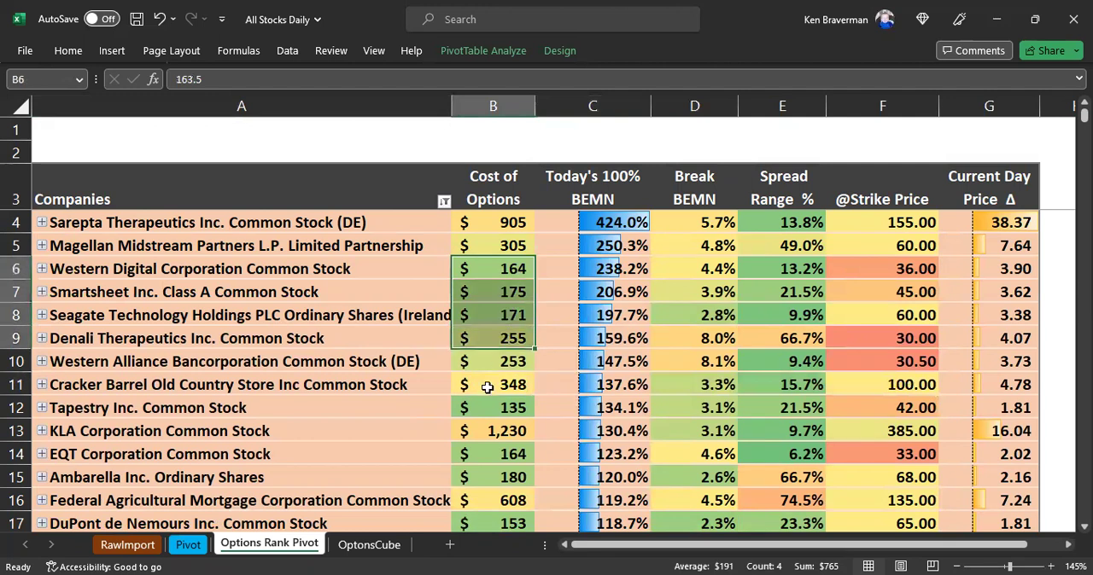
click(487, 387)
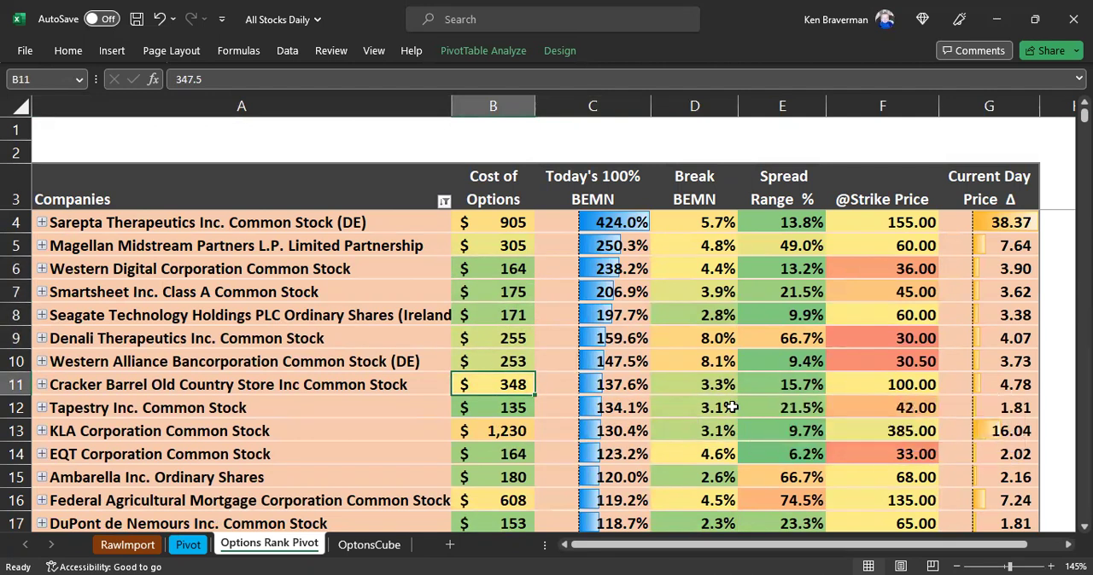
drag(500, 387, 1016, 387)
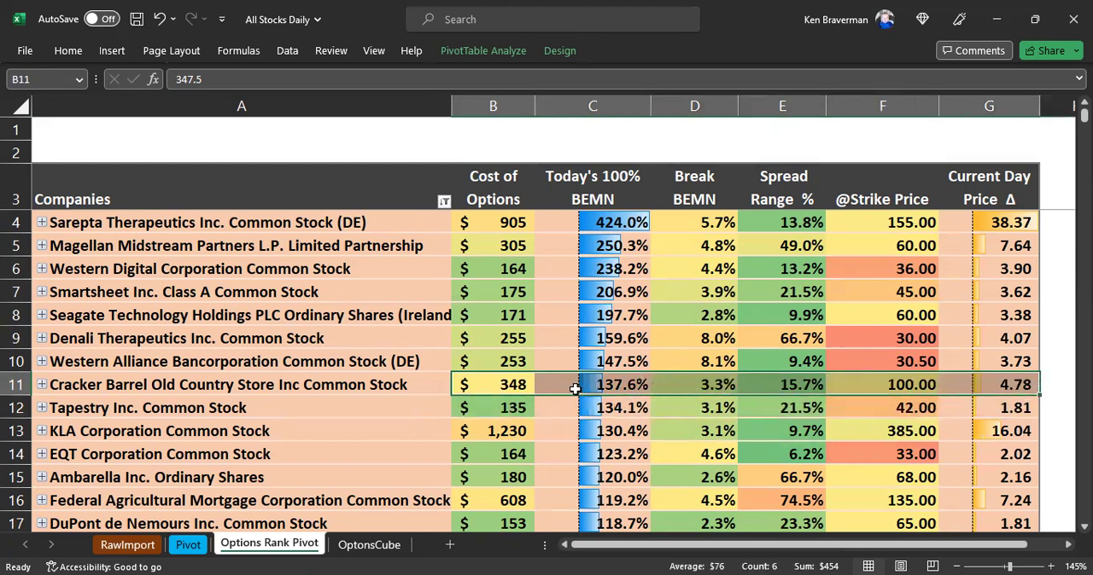
click(488, 385)
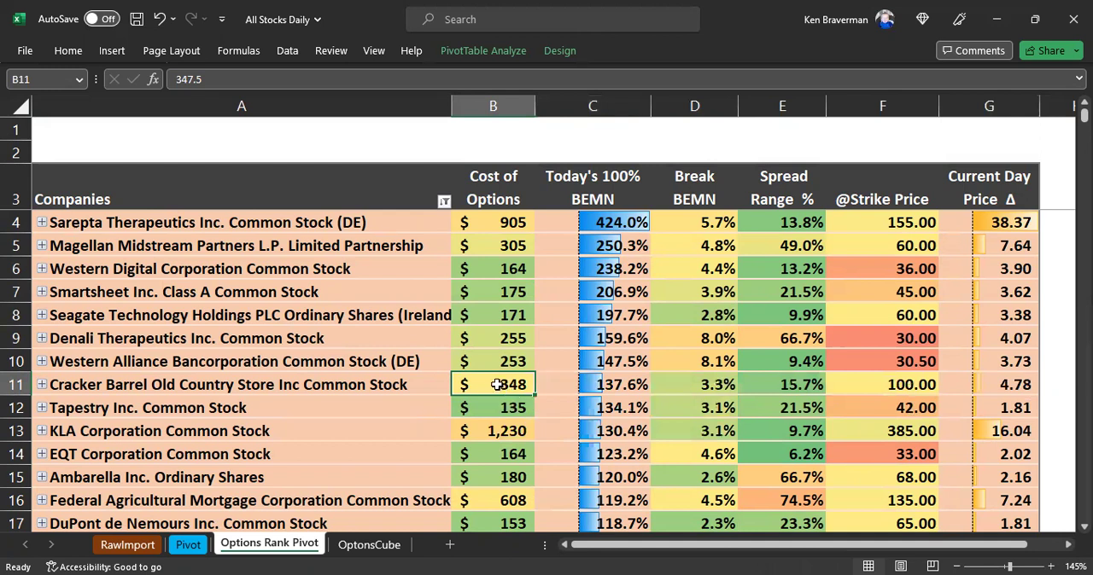
click(1022, 387)
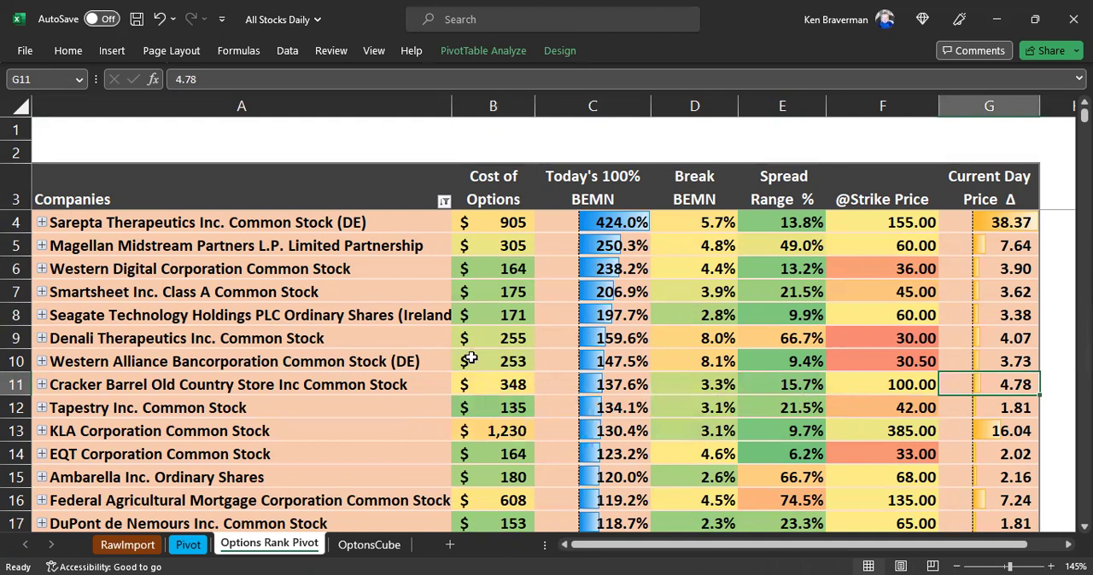
click(42, 409)
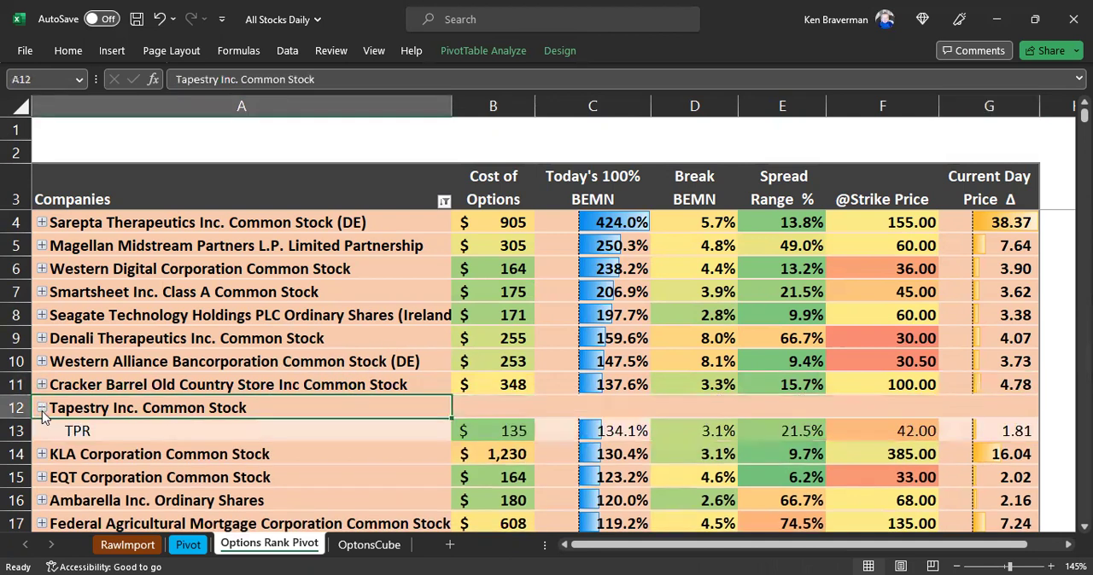
Step: Check TPR's option cost and daily price change, then collapse Tapestry Inc. again
click(516, 432)
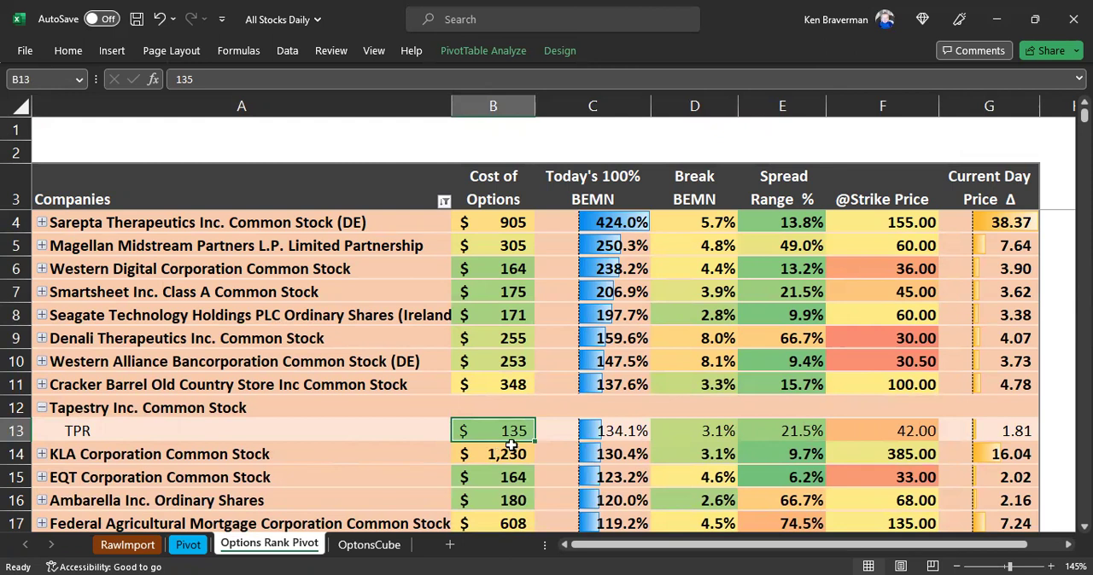
click(999, 432)
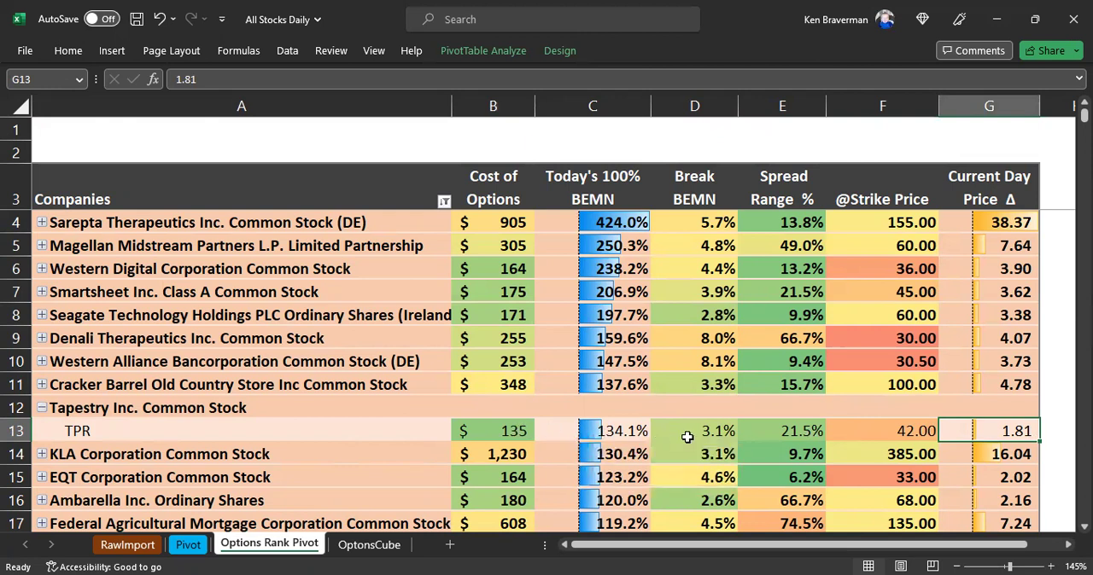
click(493, 427)
click(1022, 433)
click(43, 410)
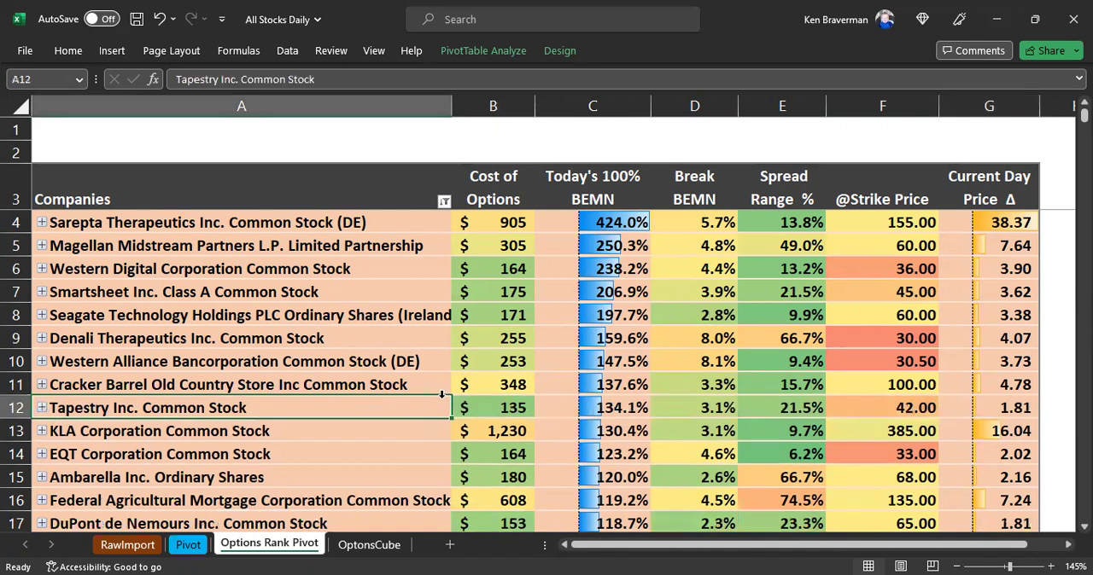
scroll(357, 341, down, 3)
scroll(197, 350, down, 3)
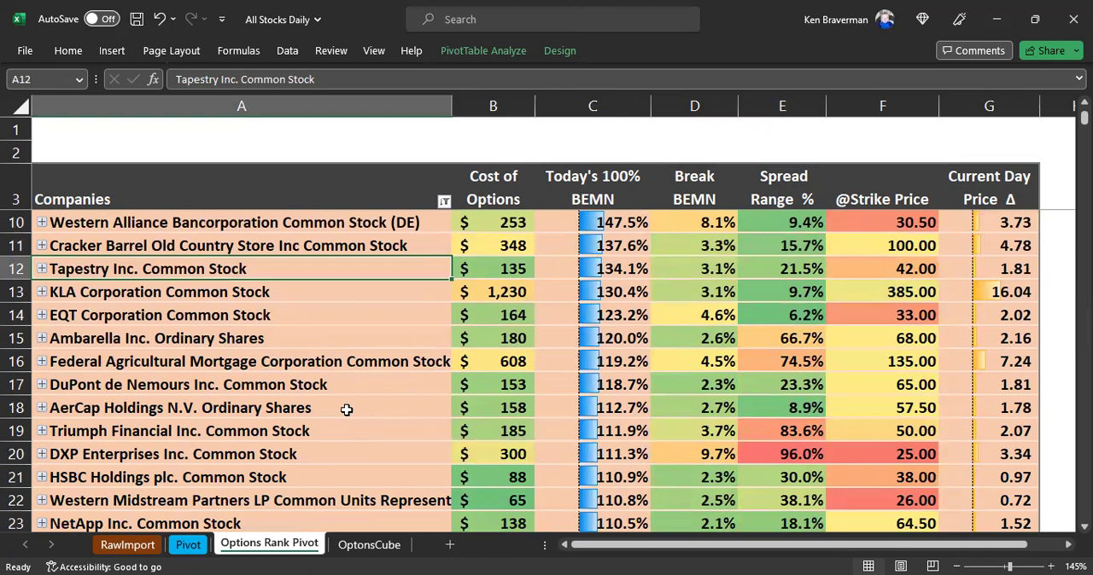
scroll(295, 391, down, 3)
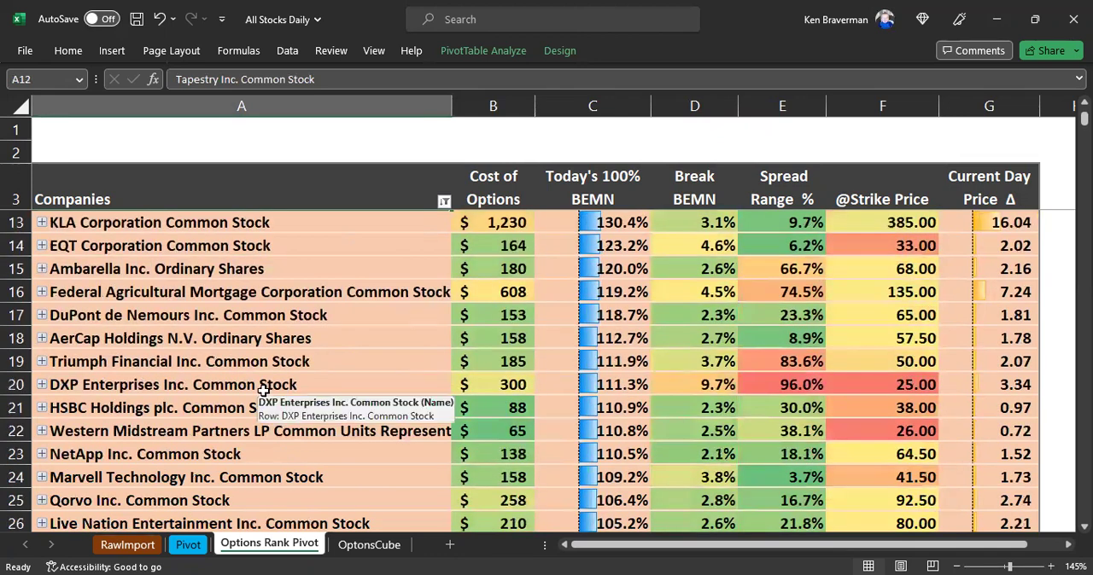
scroll(341, 393, up, 9)
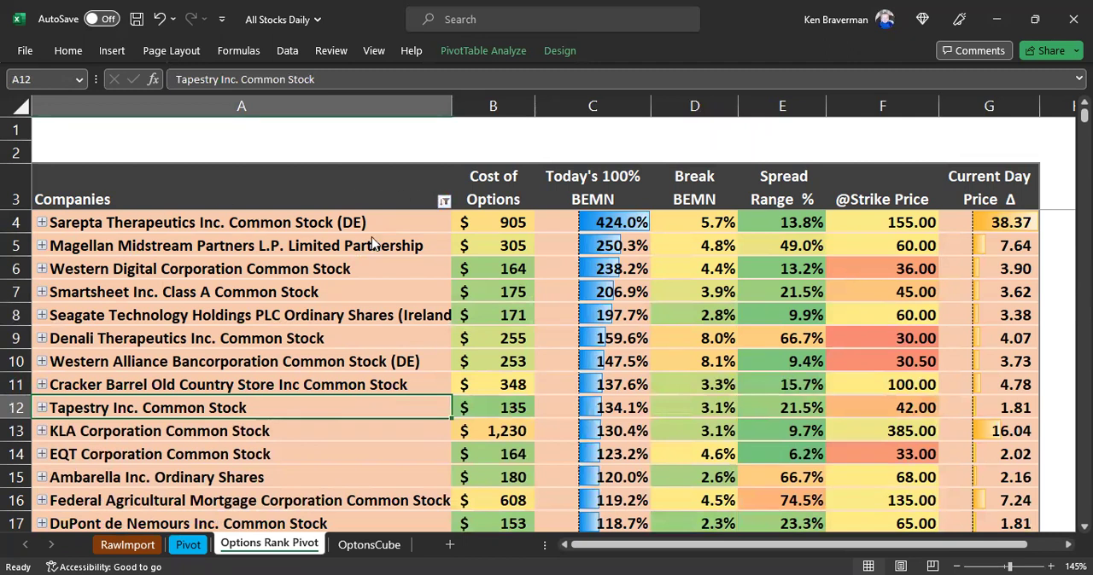
Step: Sort Companies ascending by Today's 100% BEMN and inspect top-ranked ONEOK's cost and spread
click(442, 202)
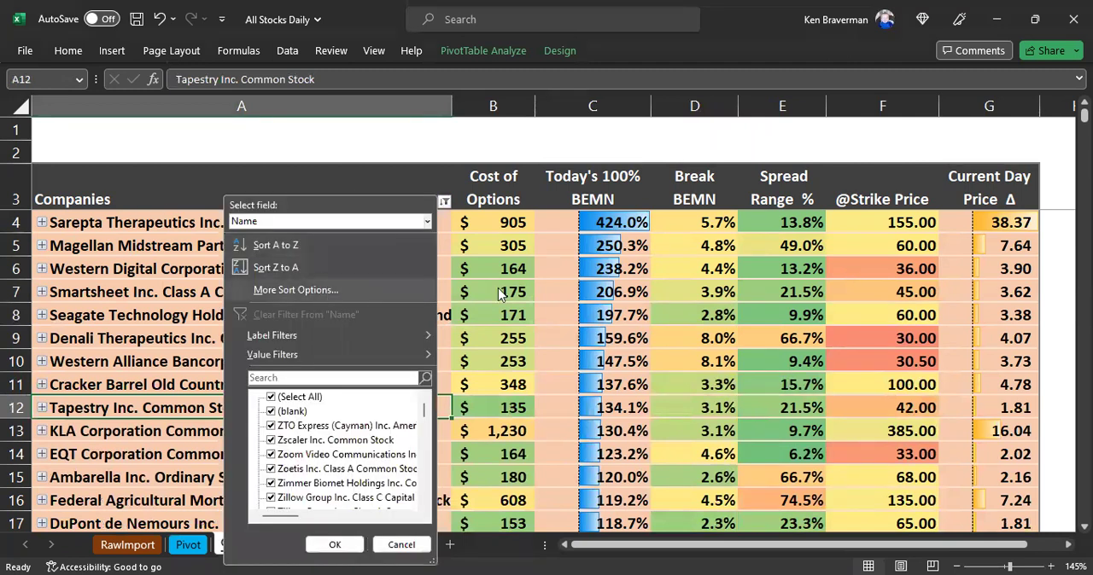
click(296, 290)
click(574, 270)
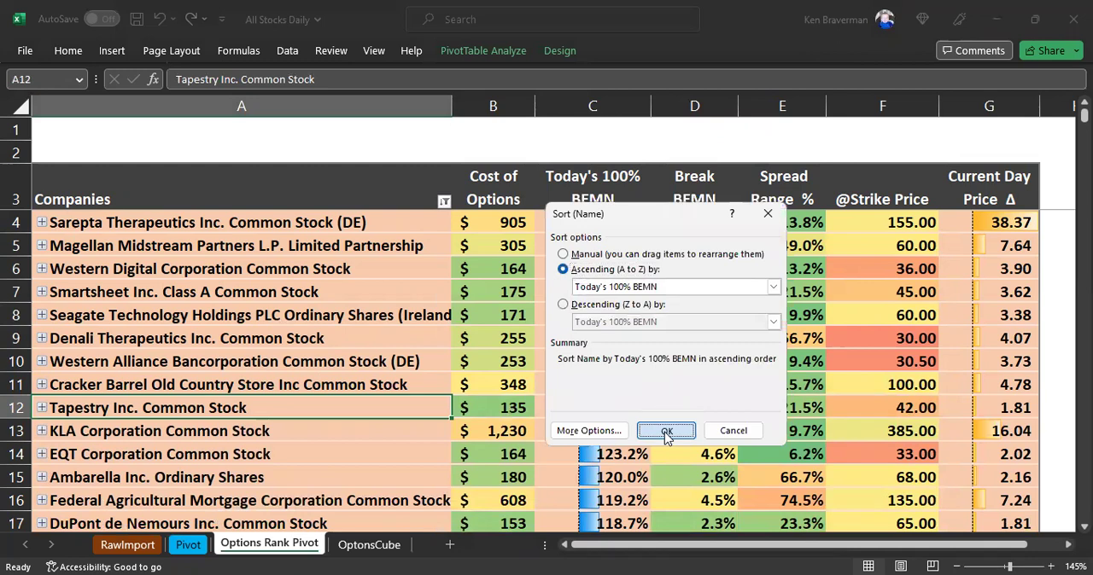
click(665, 433)
click(193, 224)
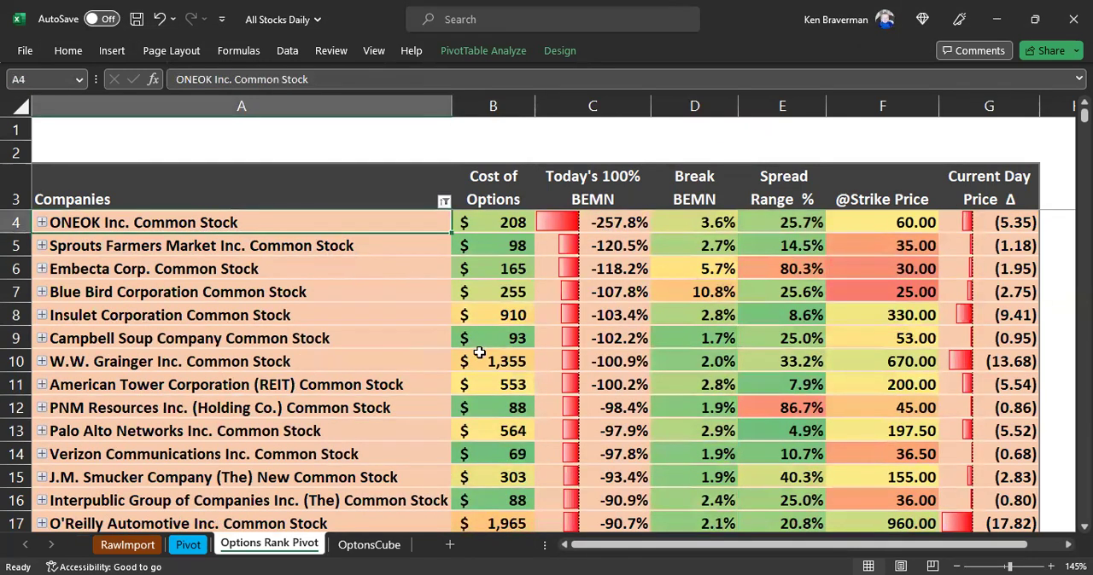
scroll(522, 401, up, 1)
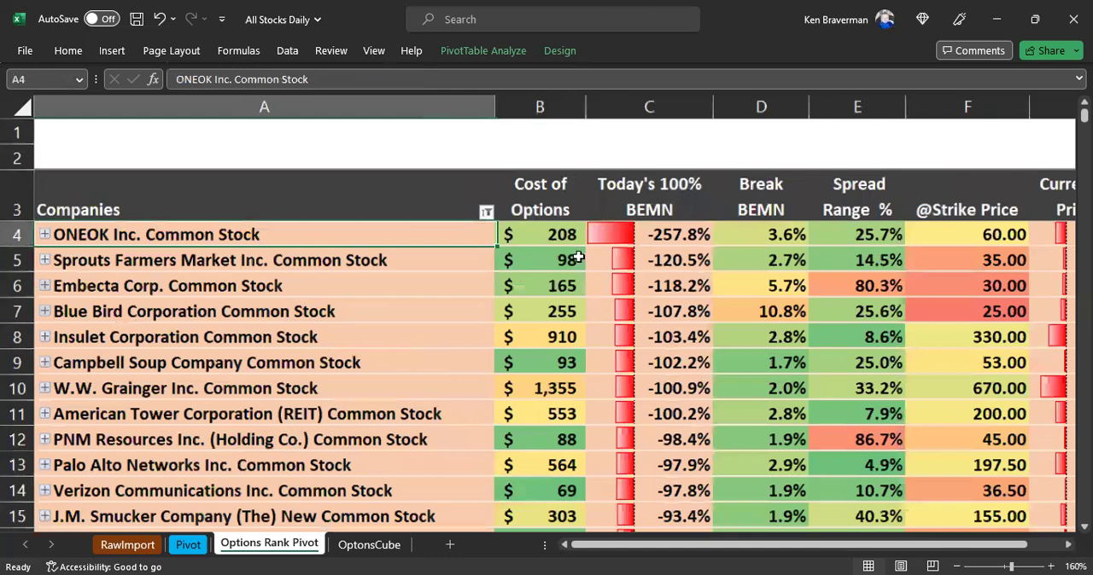
click(567, 234)
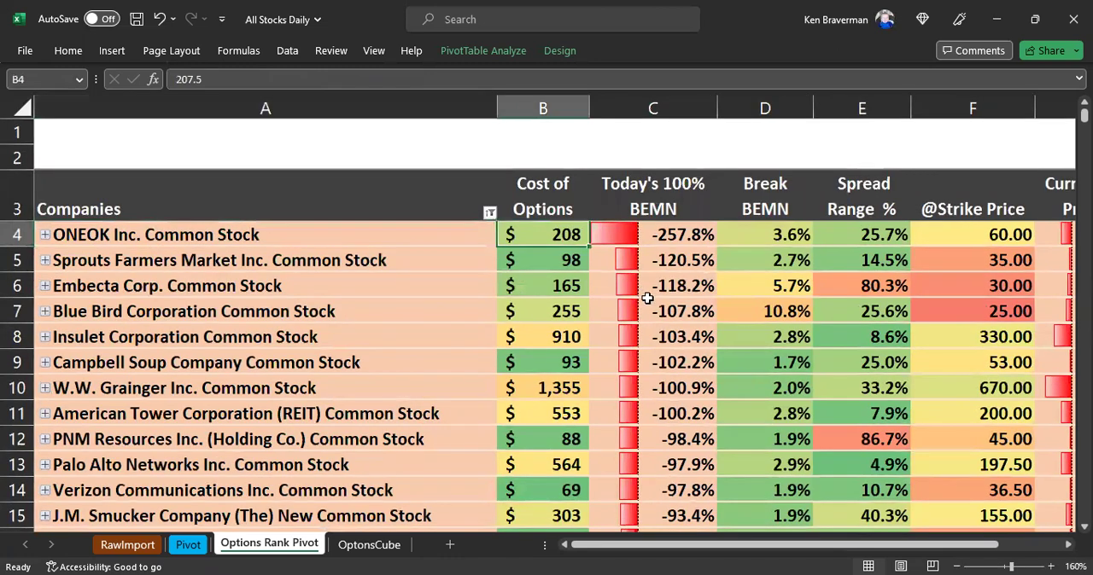
click(890, 239)
scroll(812, 269, down, 1)
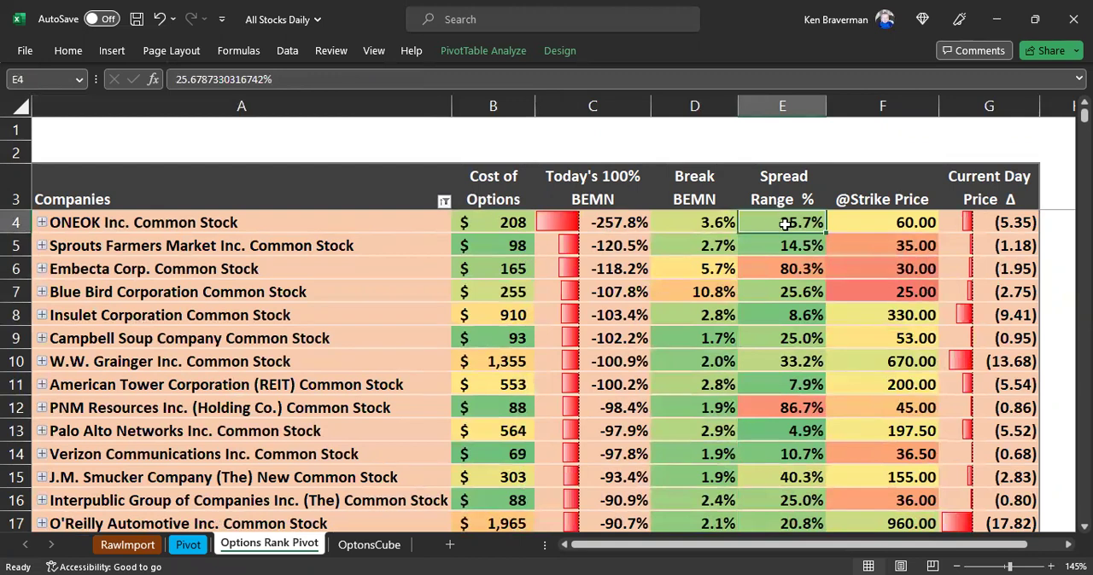
mouse_move(902, 244)
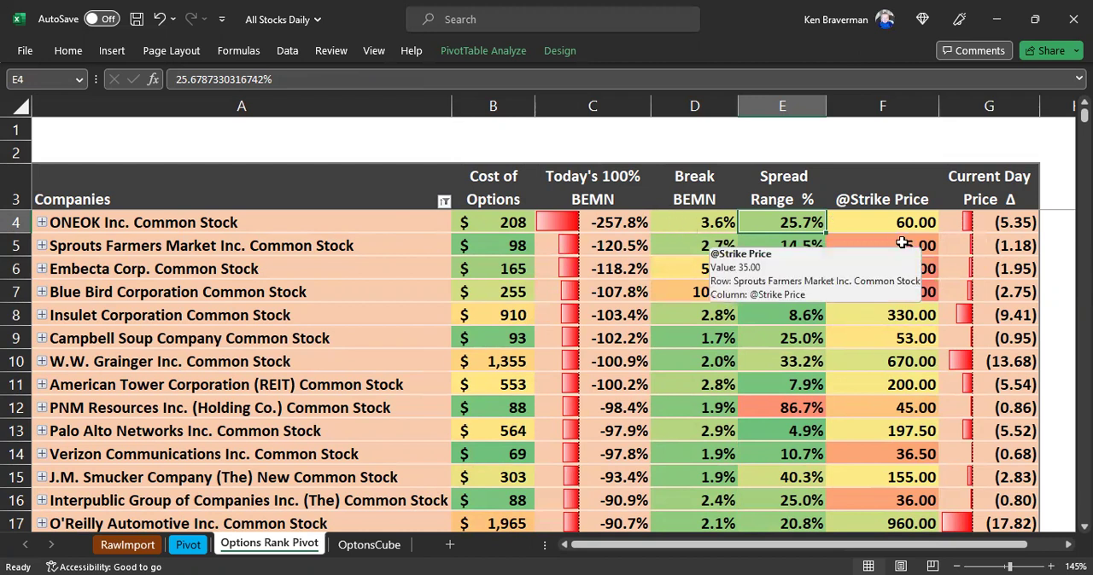
click(566, 220)
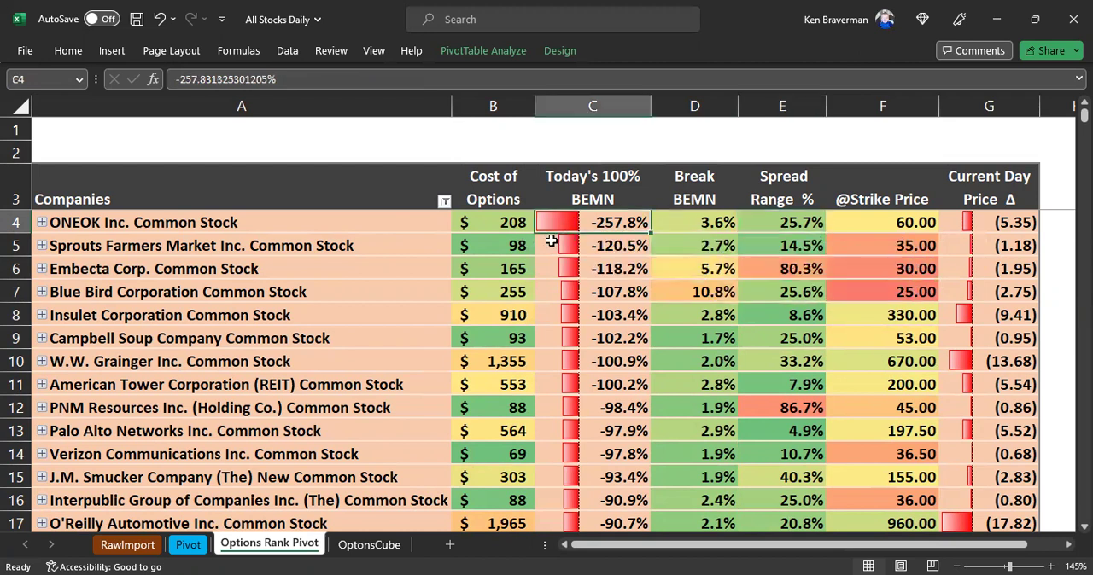
click(693, 224)
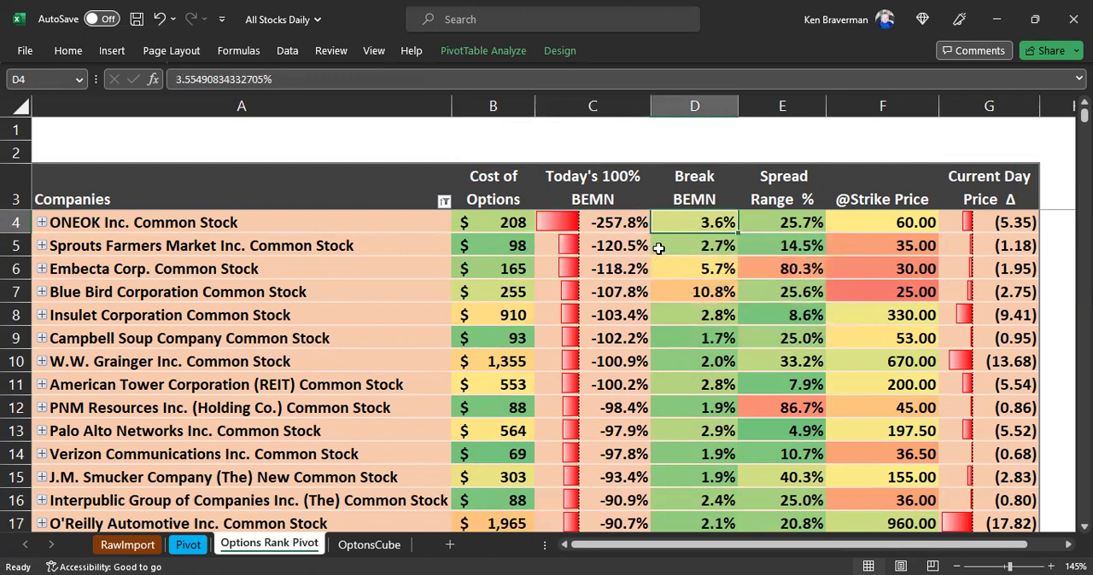
click(1013, 223)
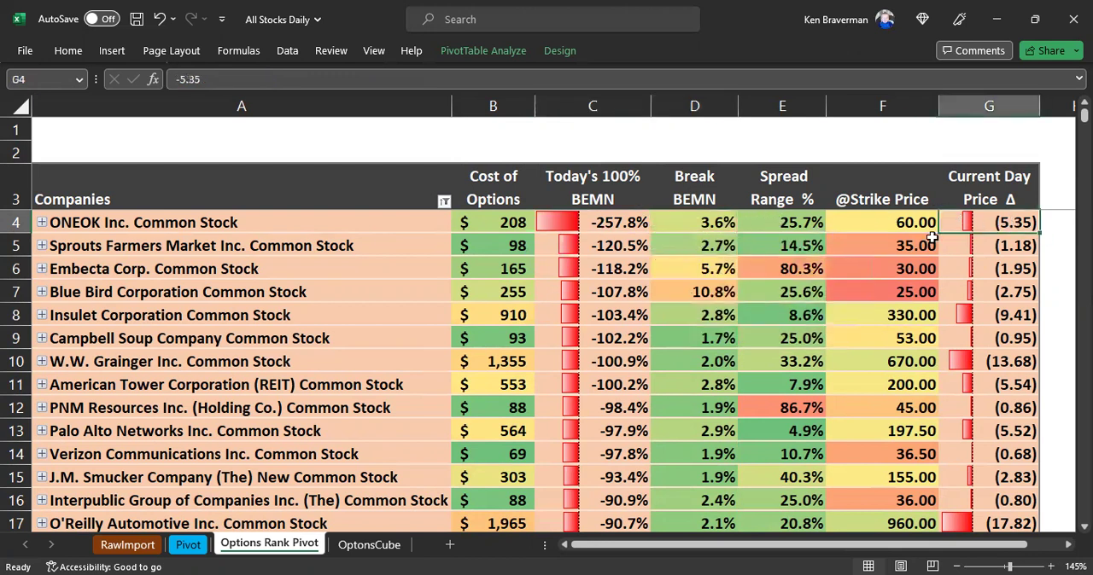
click(515, 221)
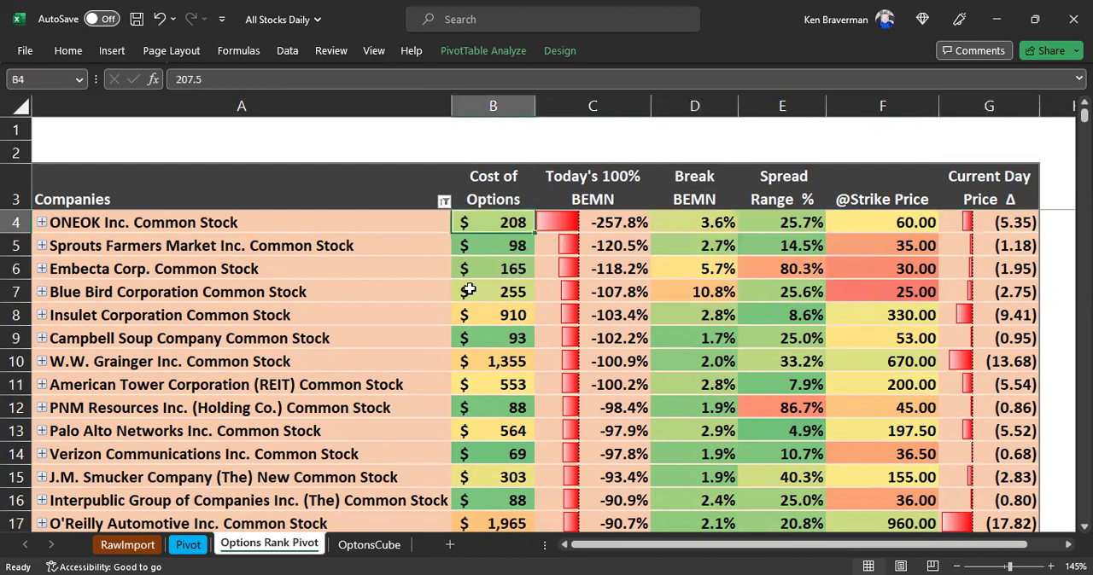
click(1025, 224)
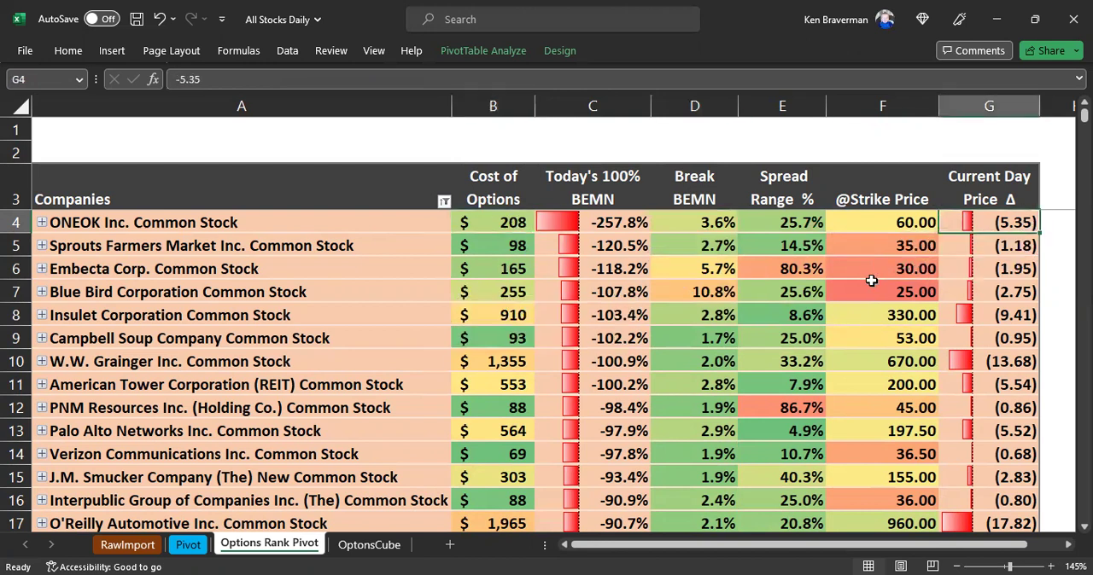
click(501, 224)
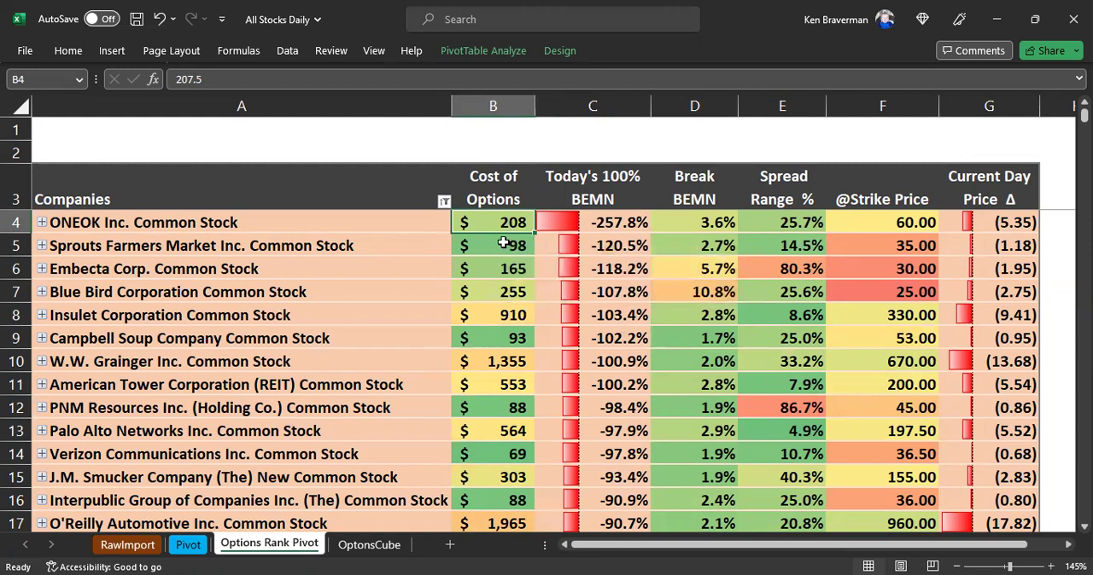
click(914, 224)
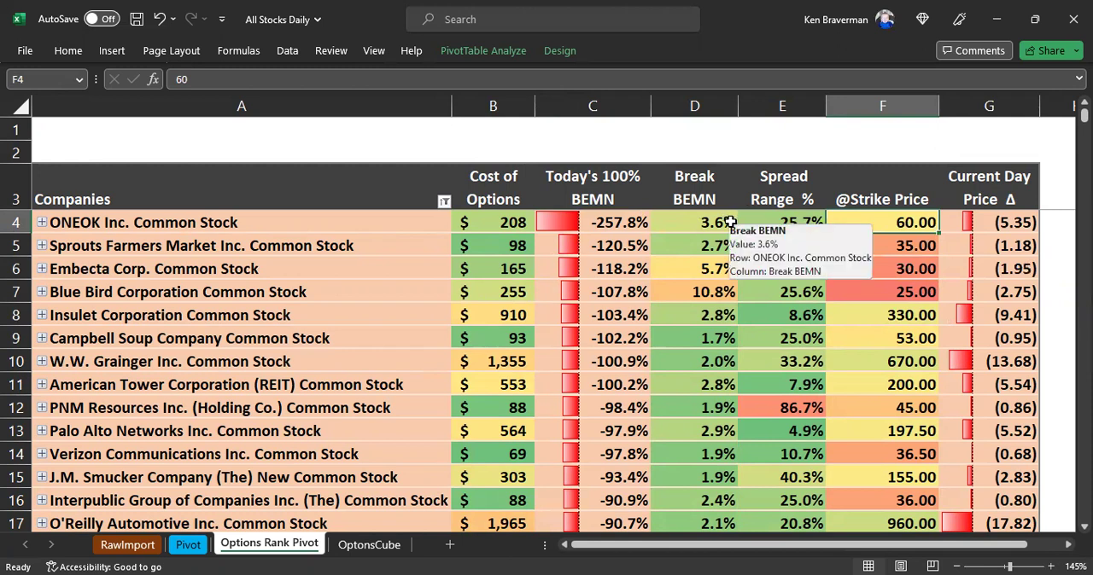
click(497, 222)
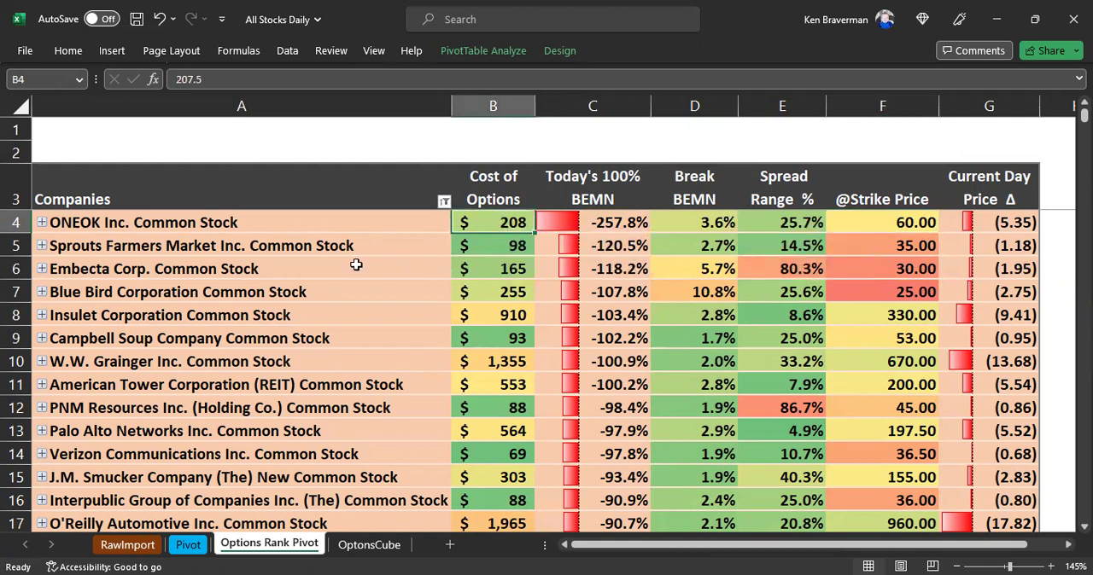
click(500, 256)
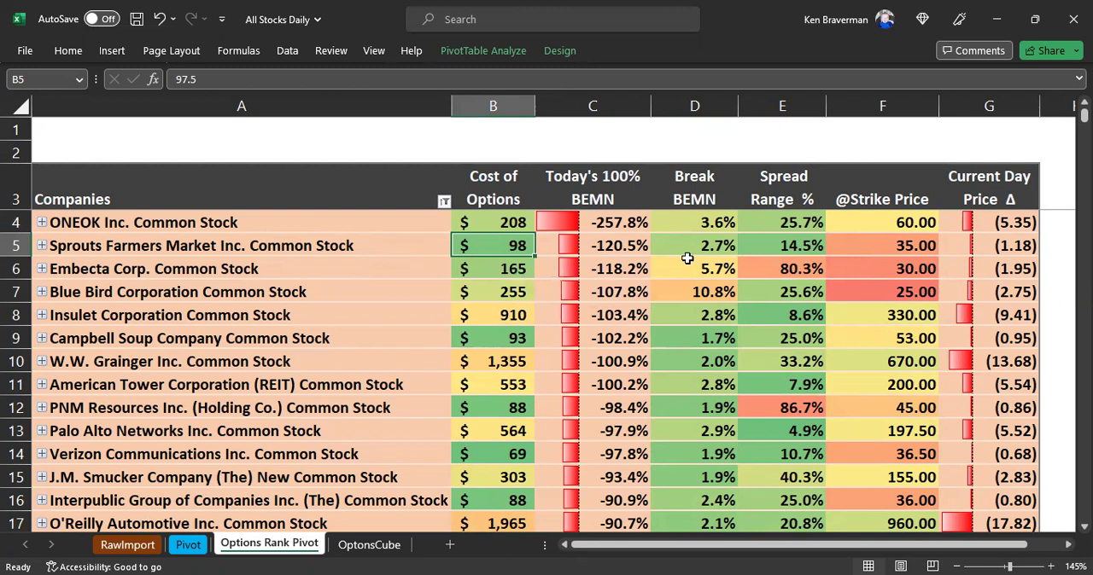
click(999, 248)
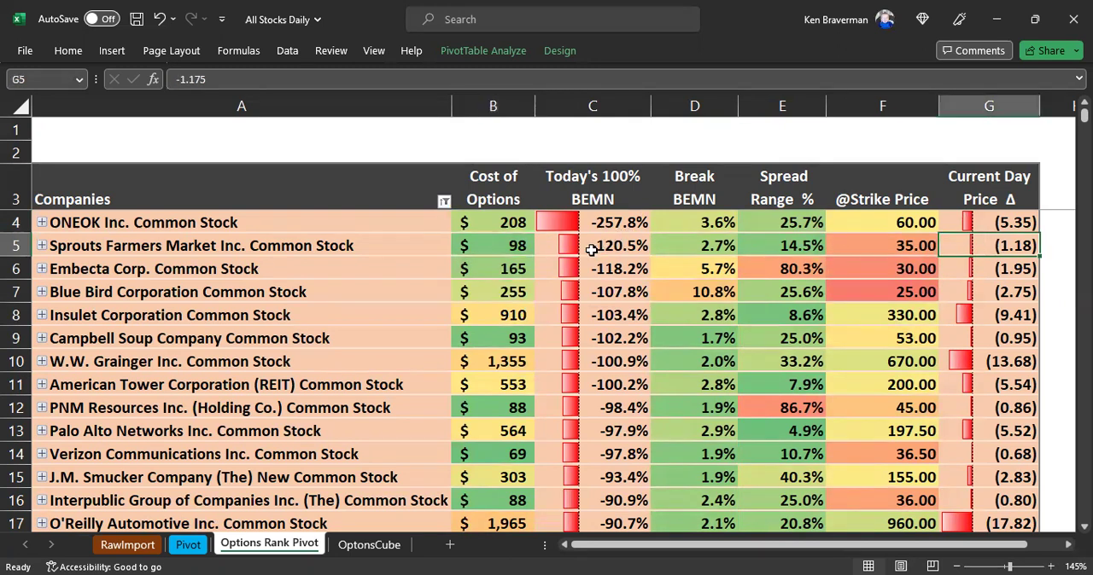
click(880, 246)
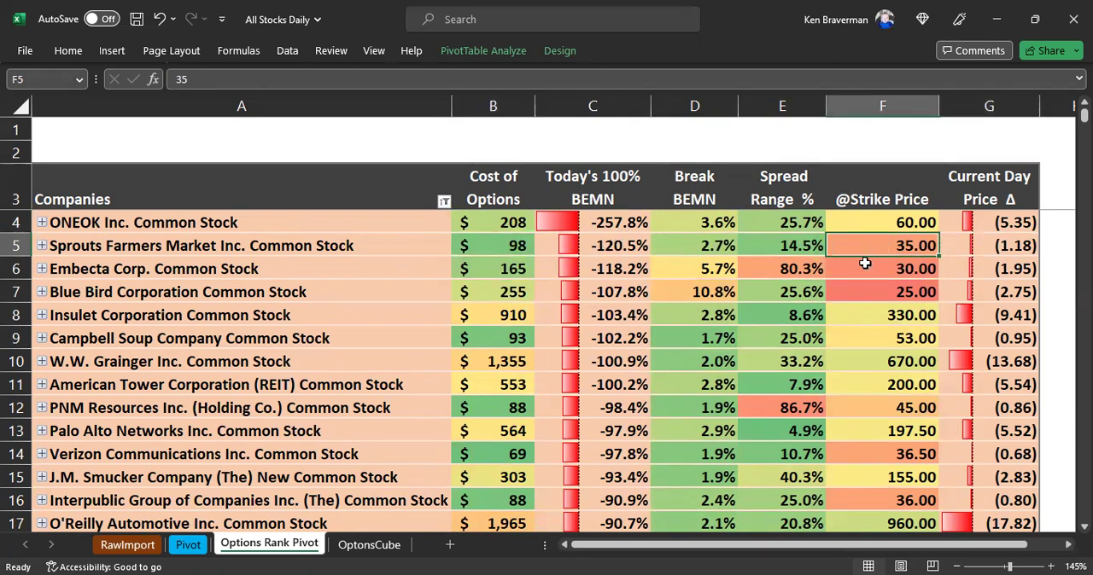
drag(989, 248, 575, 234)
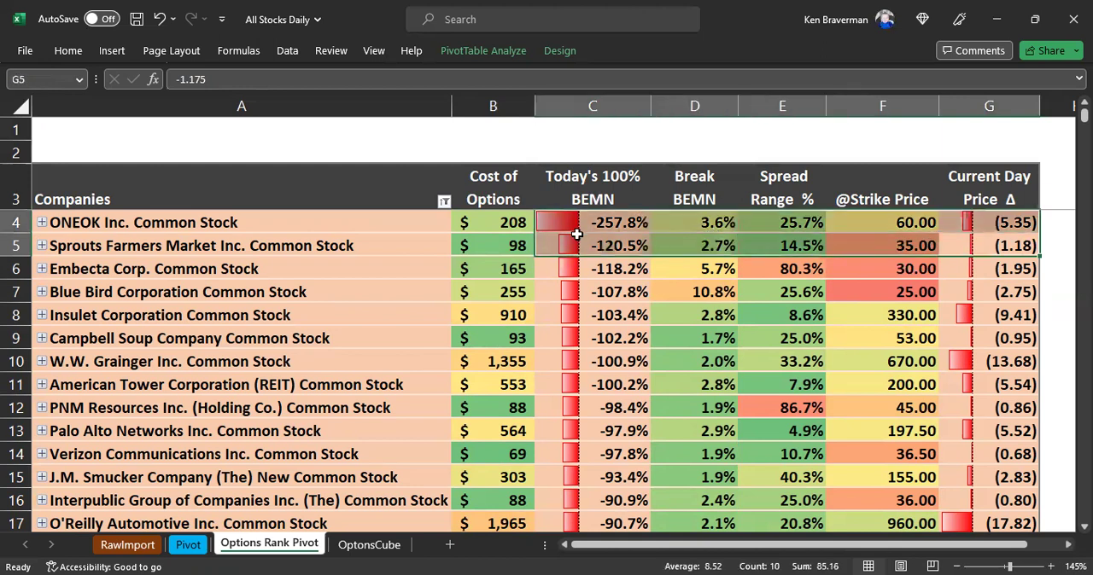
click(785, 247)
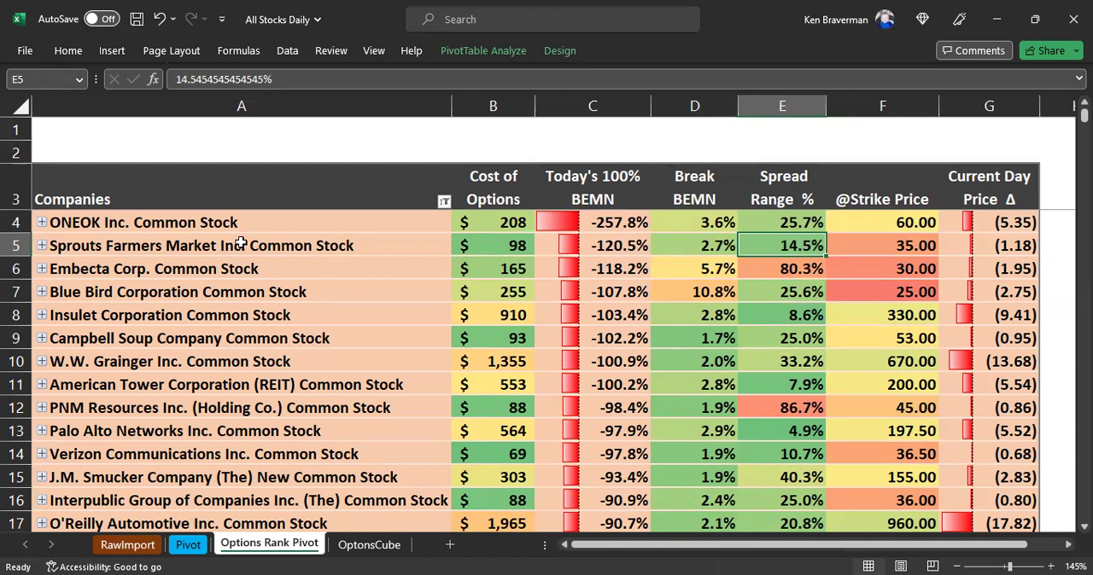
drag(242, 245, 841, 246)
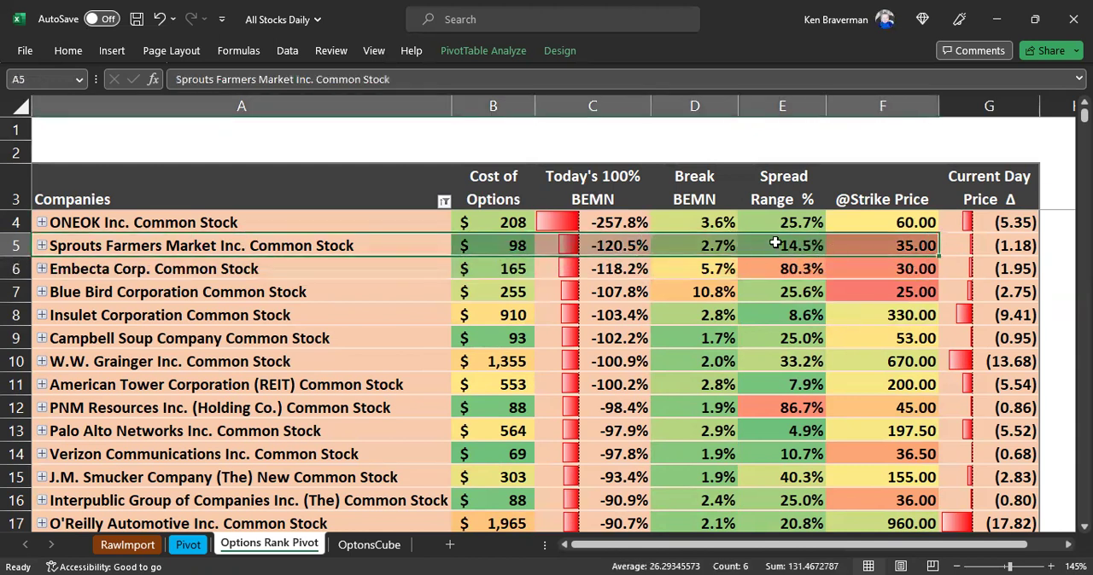
click(792, 247)
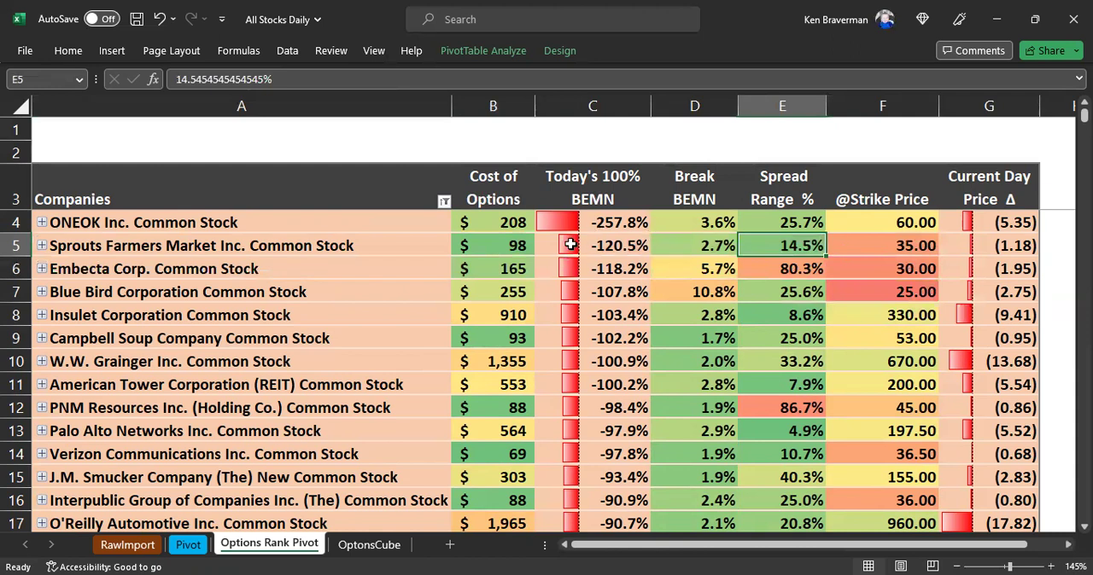
drag(510, 246, 905, 246)
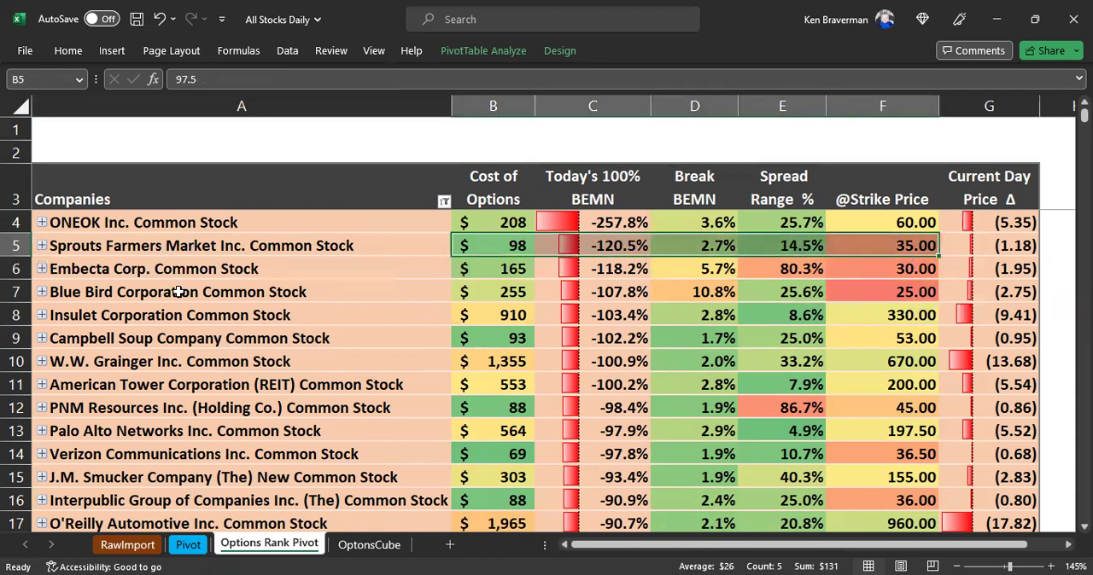
click(18, 292)
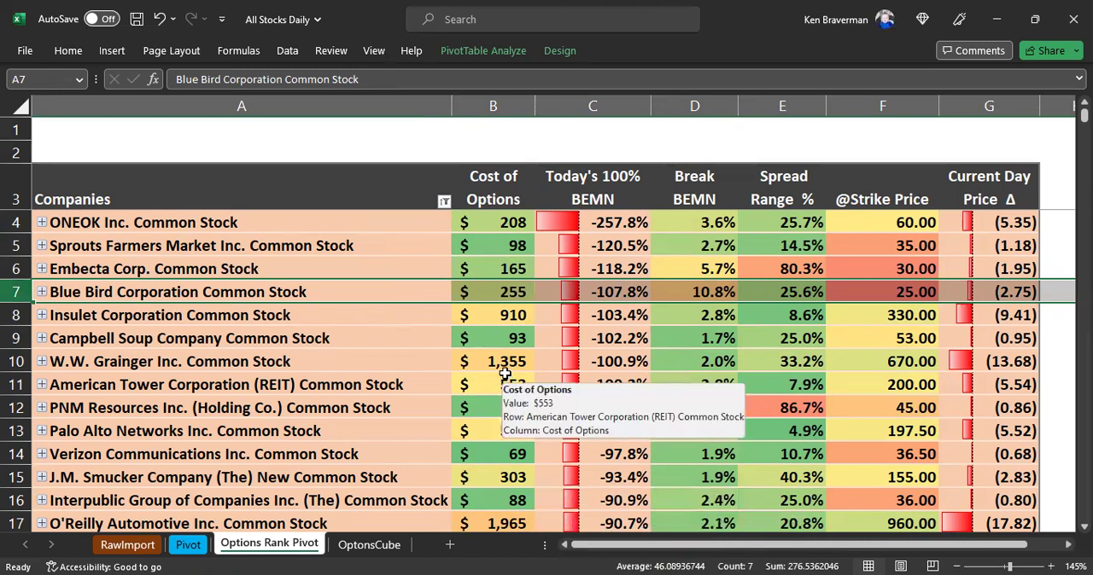
click(891, 292)
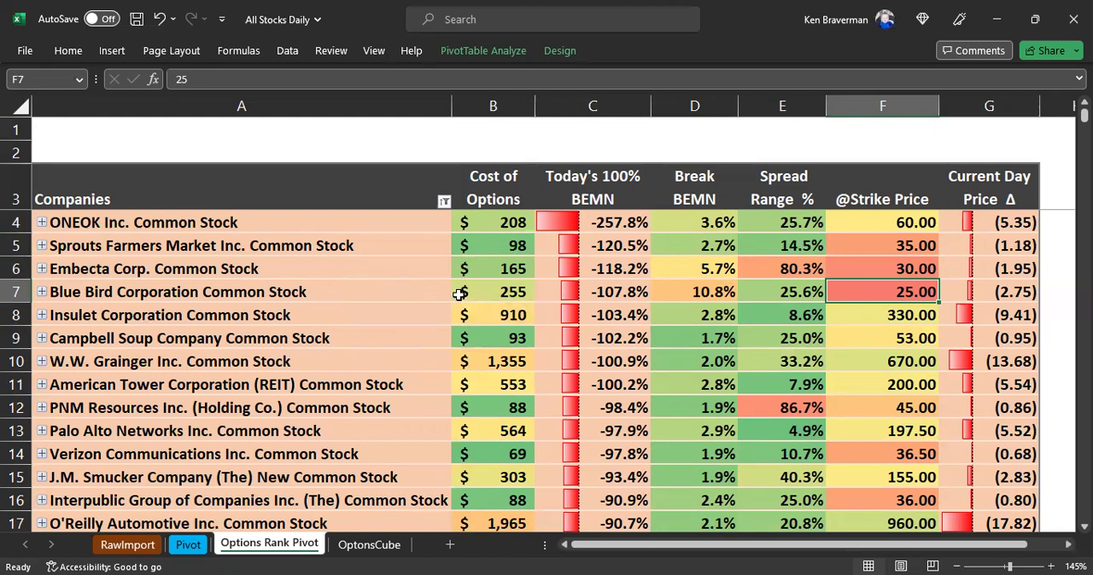
click(993, 300)
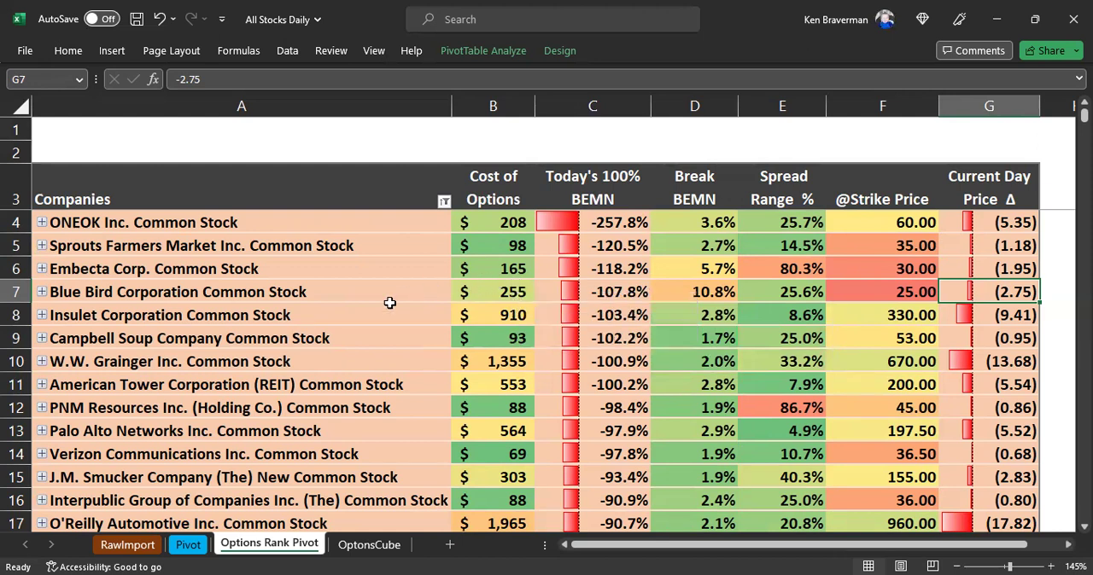
click(318, 294)
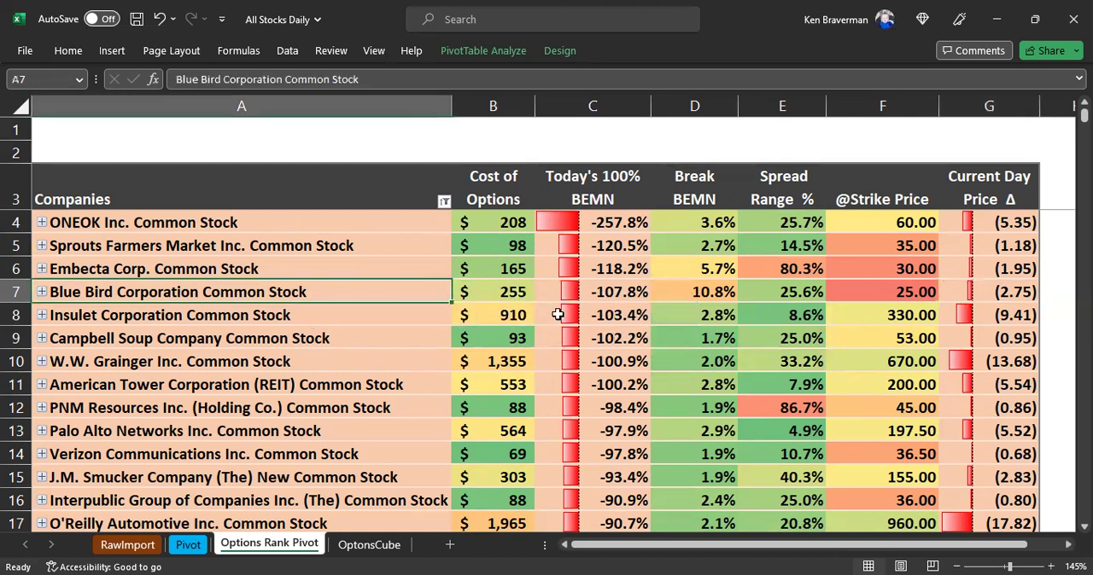
click(18, 292)
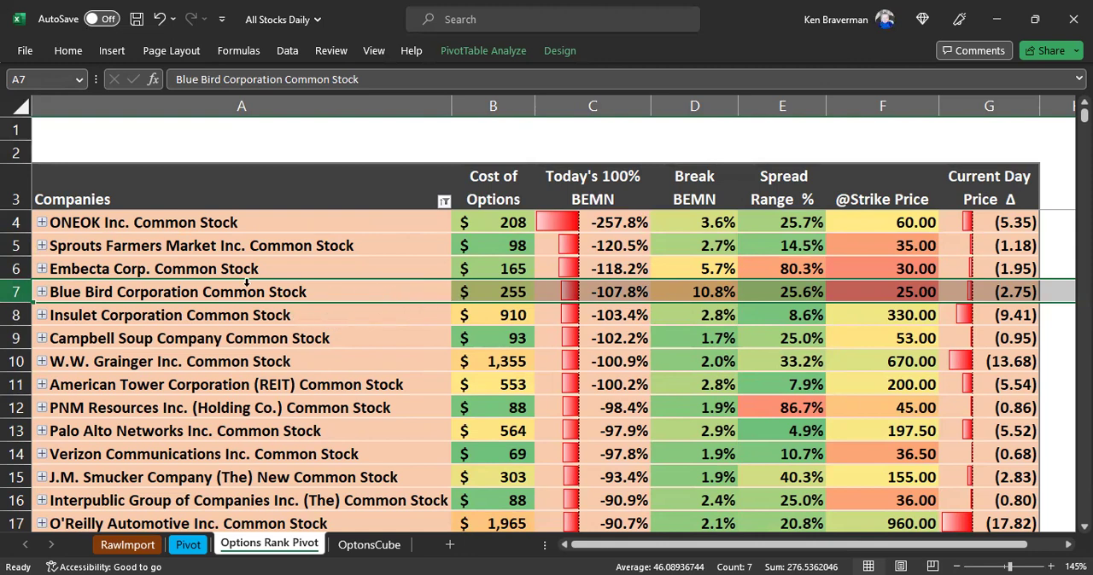
click(236, 339)
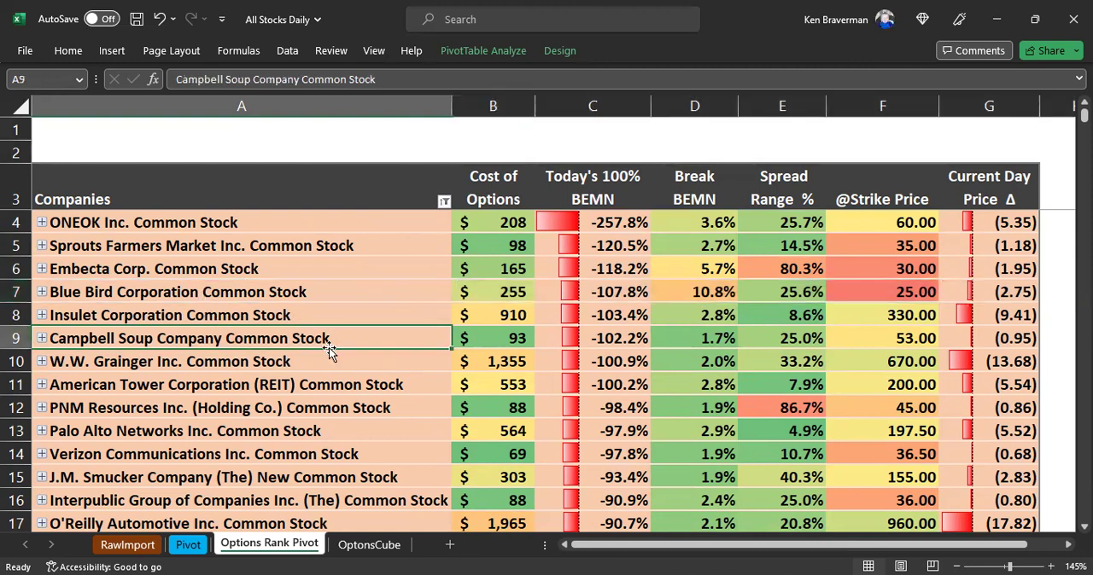
scroll(376, 389, down, 3)
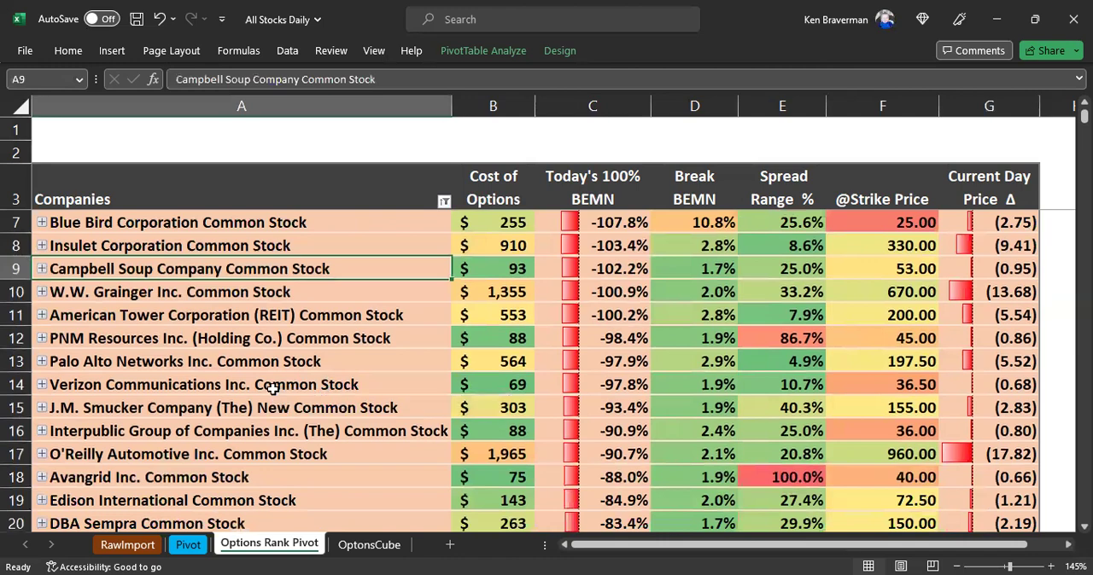
scroll(298, 398, down, 2)
scroll(298, 398, up, 1)
scroll(298, 397, up, 4)
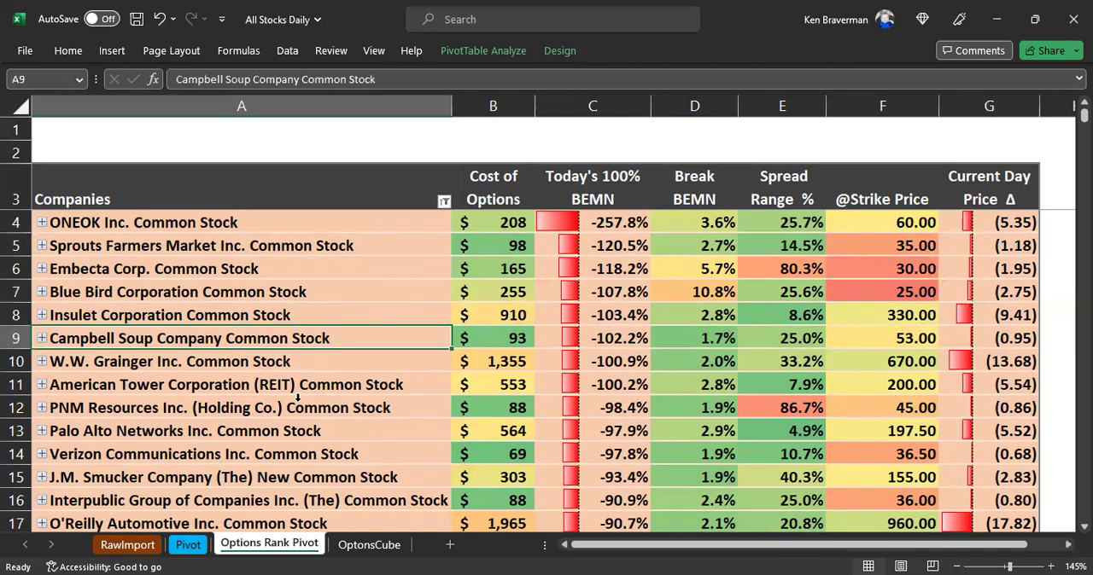
click(493, 292)
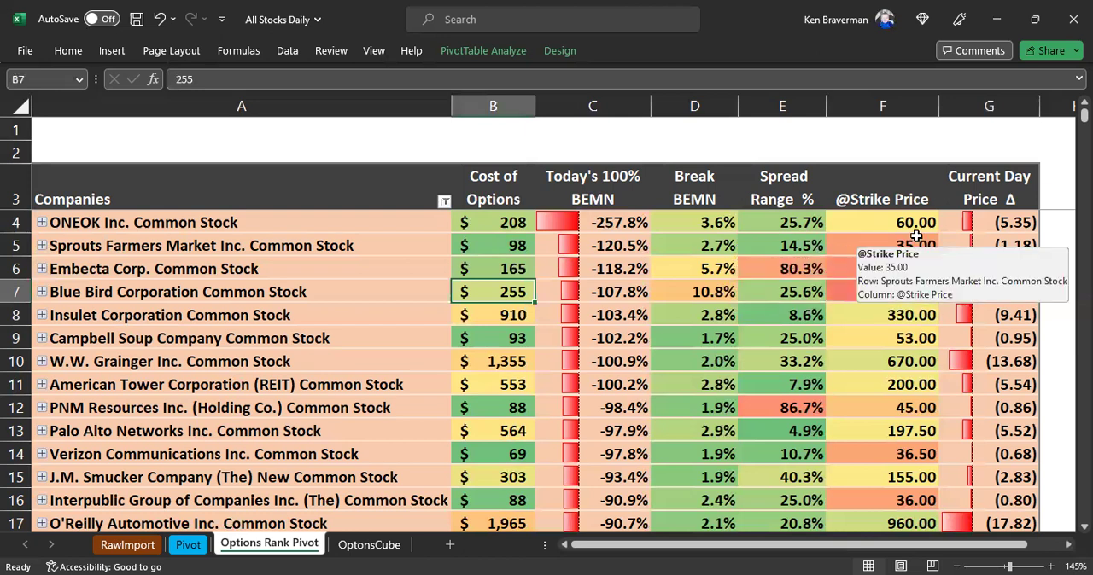
click(600, 195)
click(593, 106)
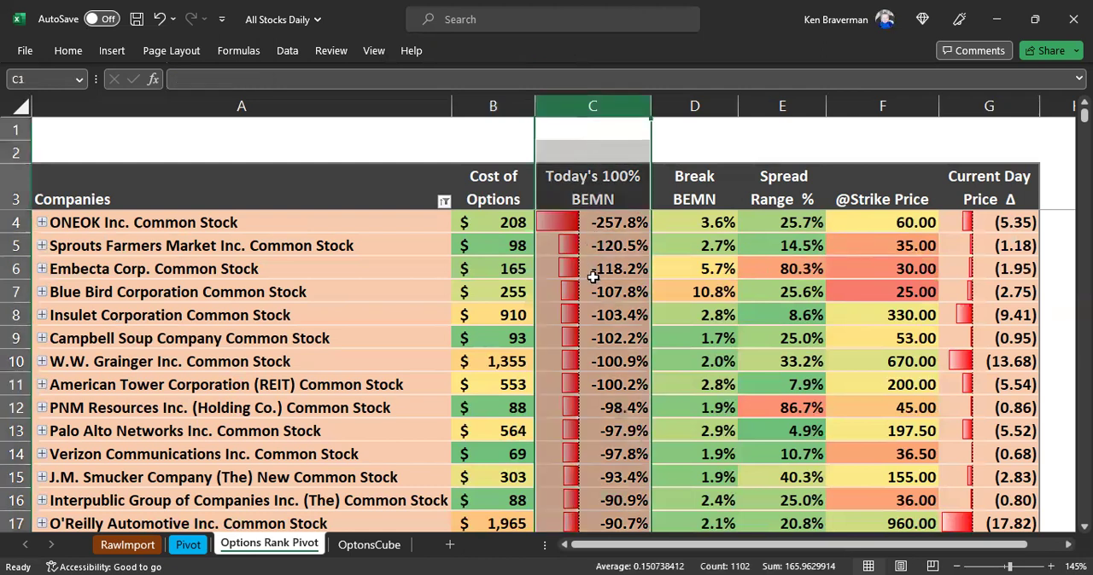
click(593, 291)
drag(592, 187, 593, 224)
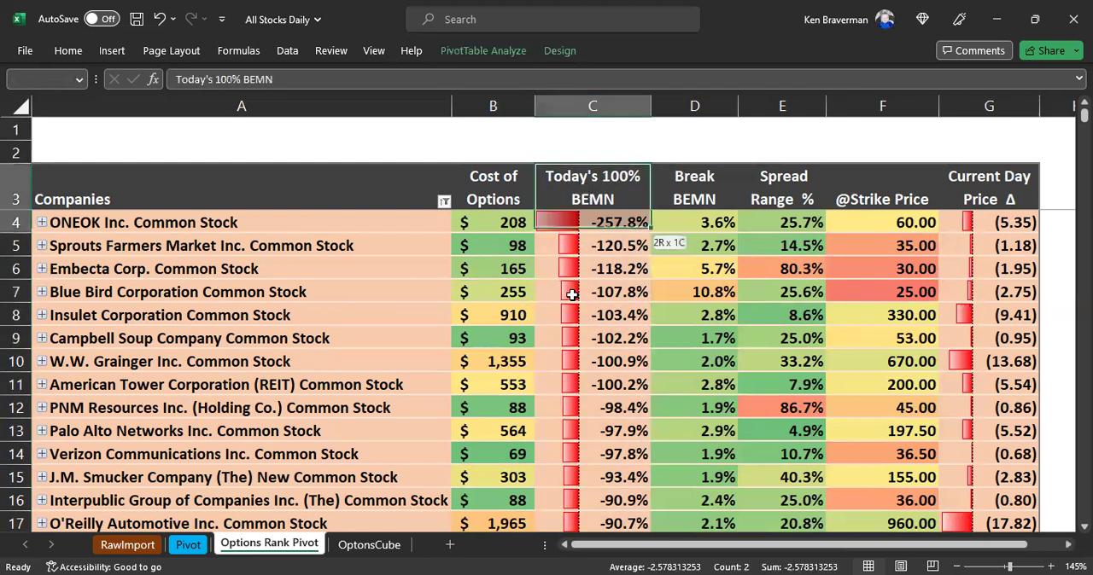
click(242, 199)
drag(242, 199, 242, 384)
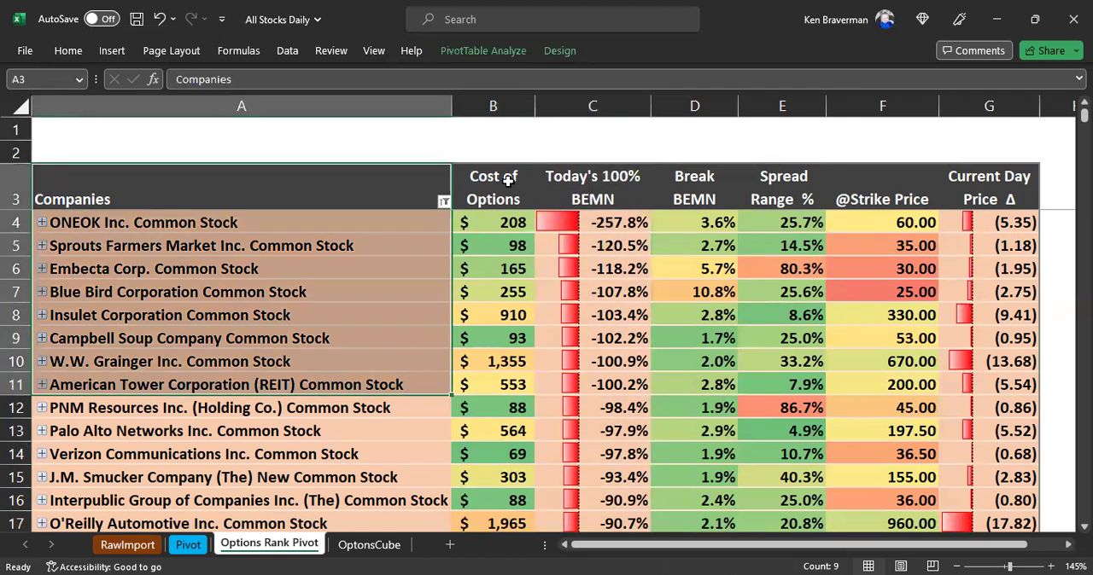
click(511, 179)
drag(503, 188, 501, 303)
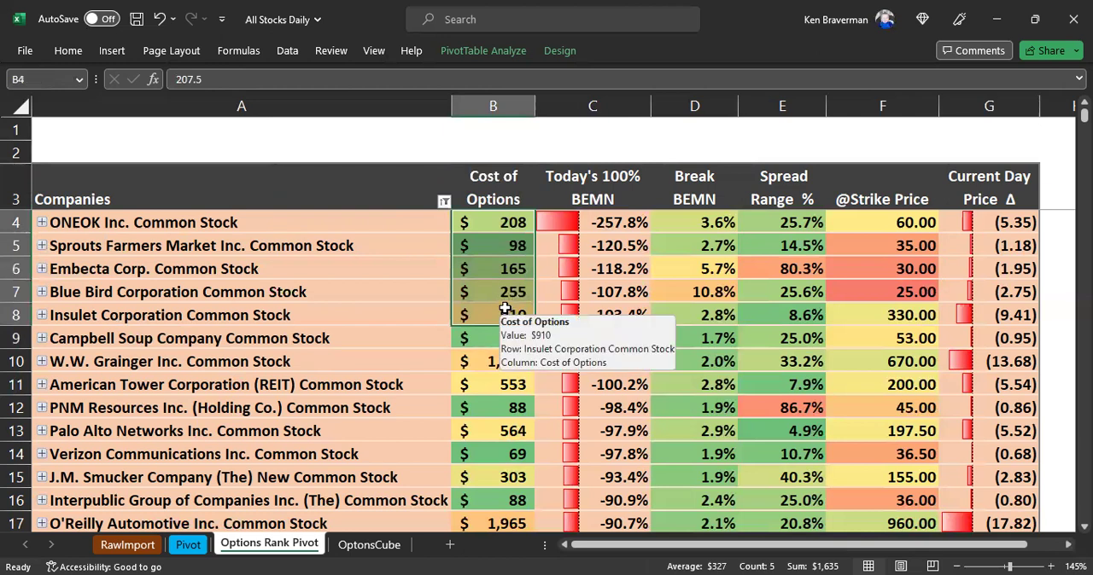
click(787, 338)
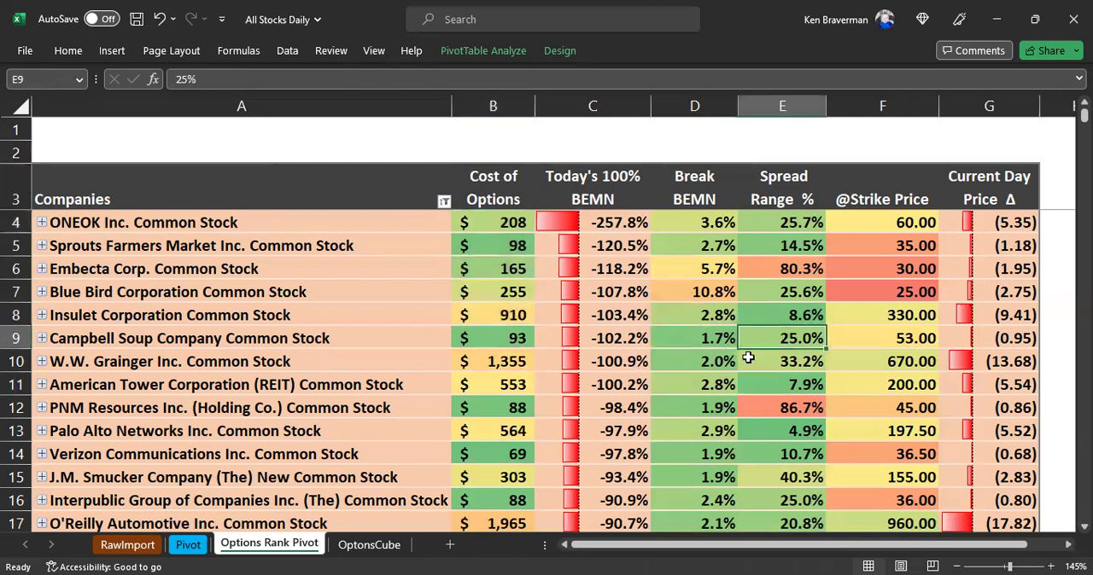
click(501, 340)
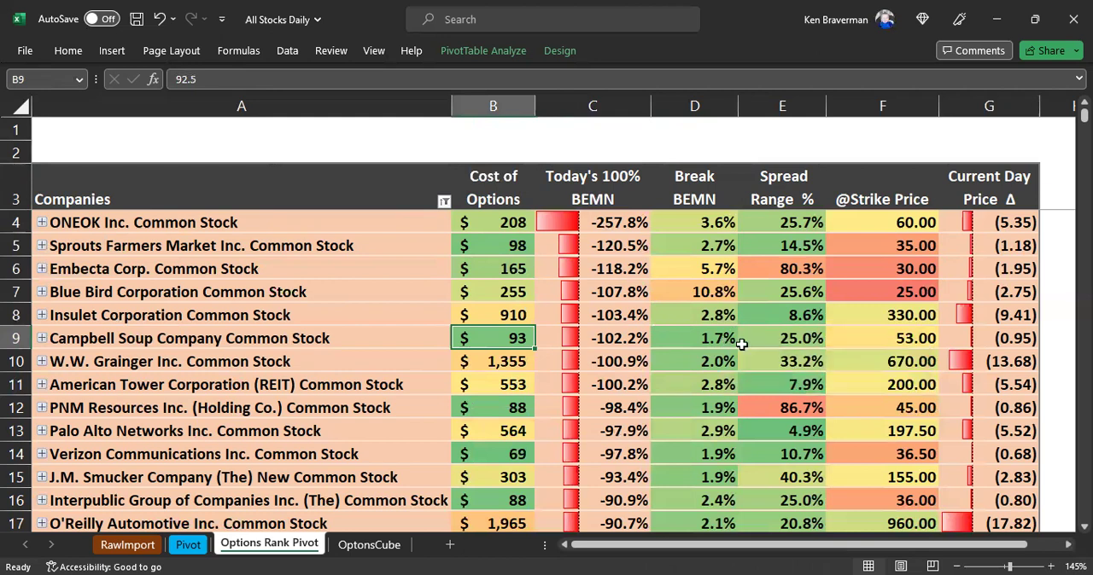
click(1011, 339)
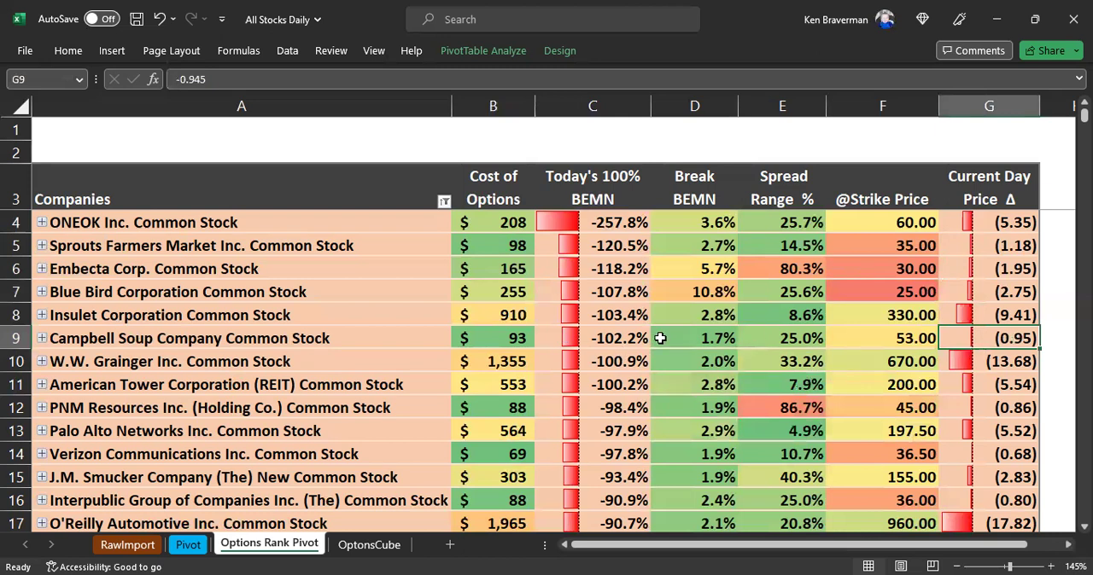
click(508, 338)
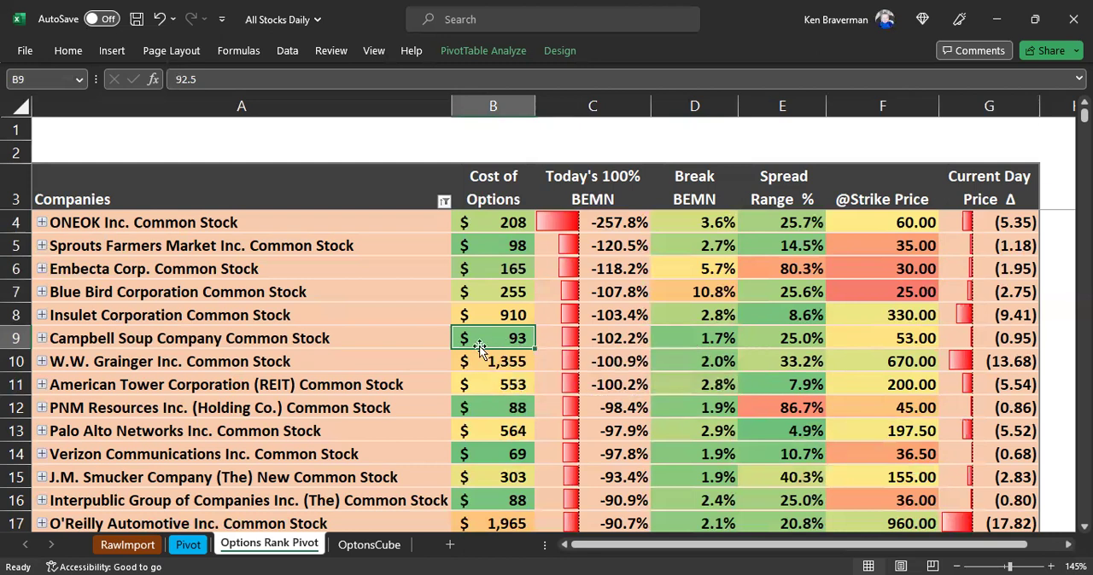
click(776, 339)
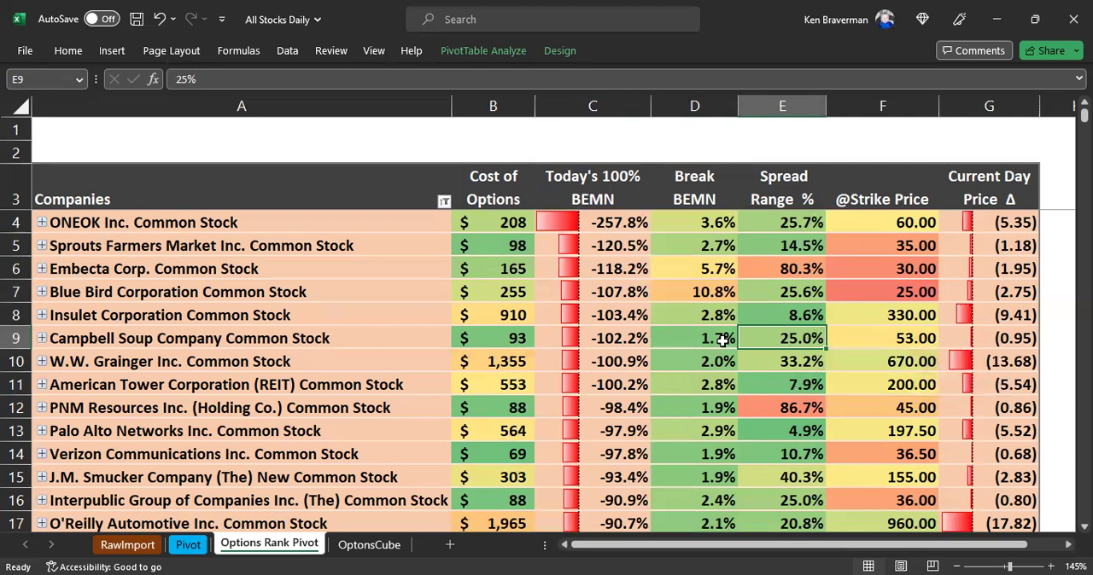
click(903, 338)
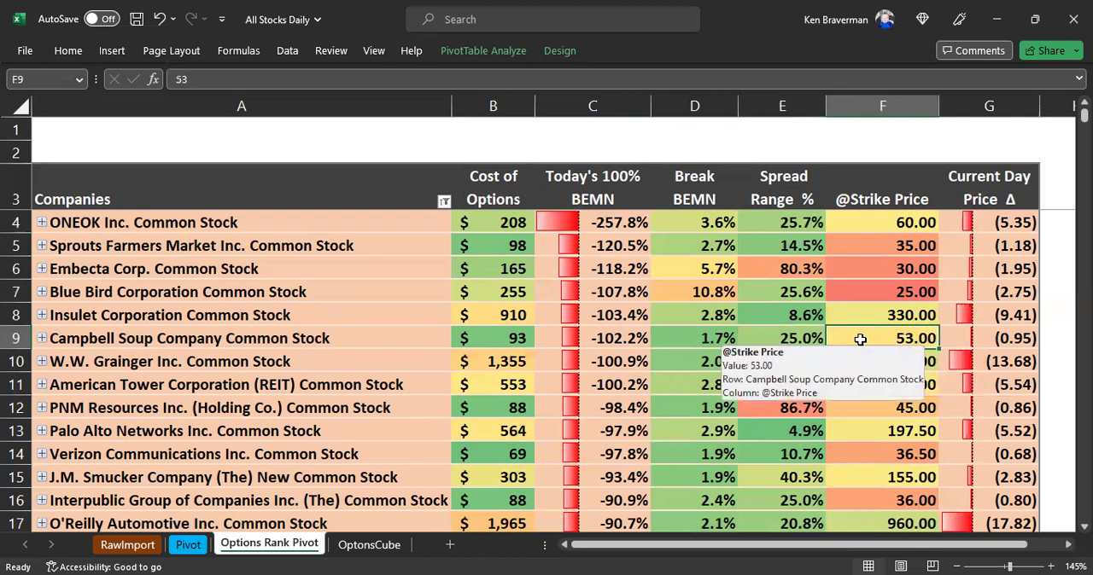
click(698, 339)
click(512, 338)
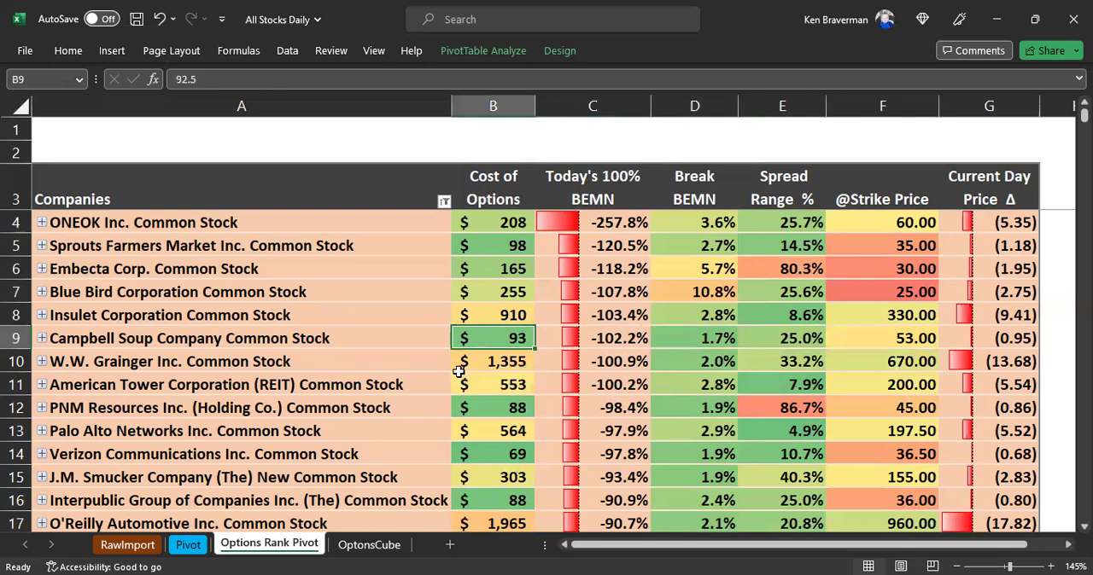
scroll(453, 384, up, 1)
click(563, 207)
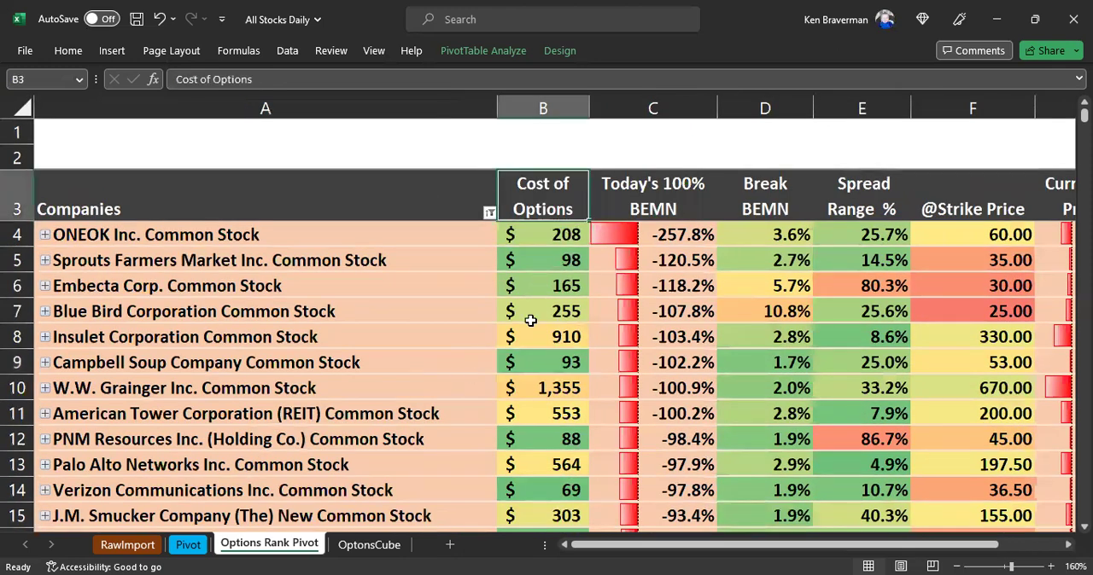
click(541, 235)
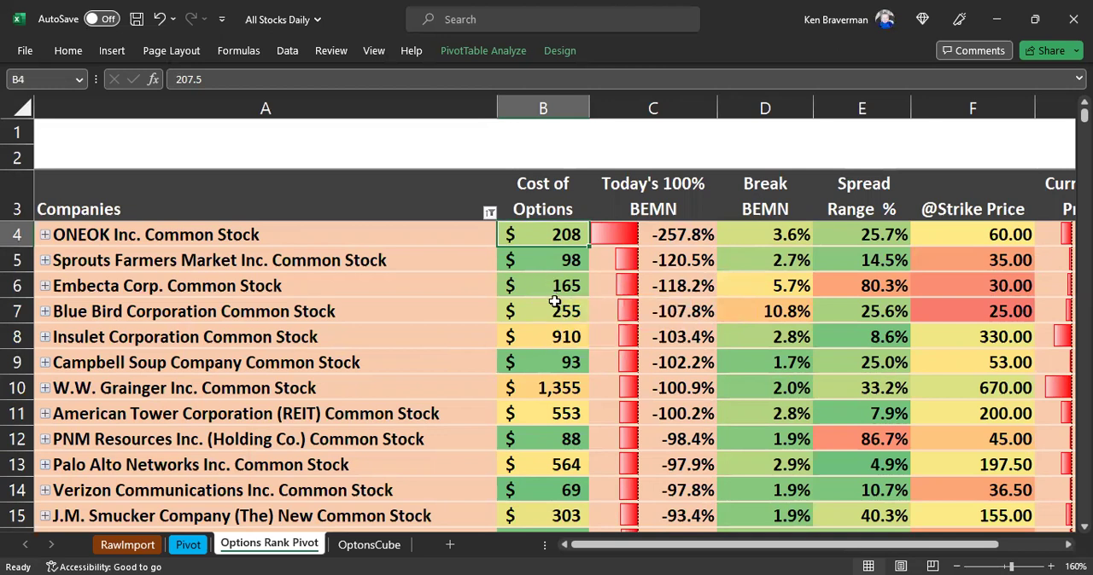
drag(559, 237, 545, 410)
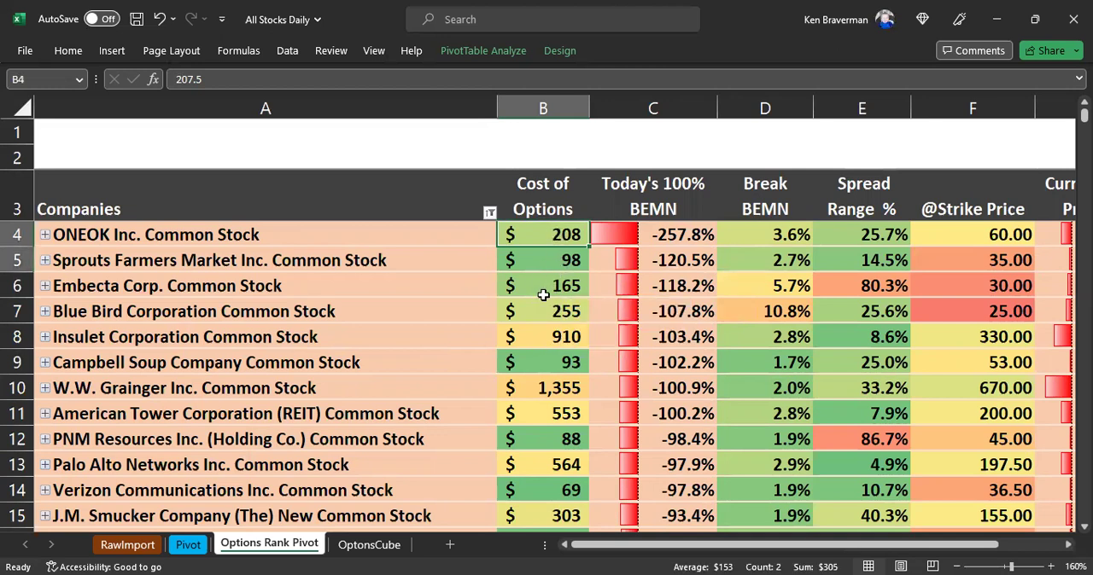
click(559, 362)
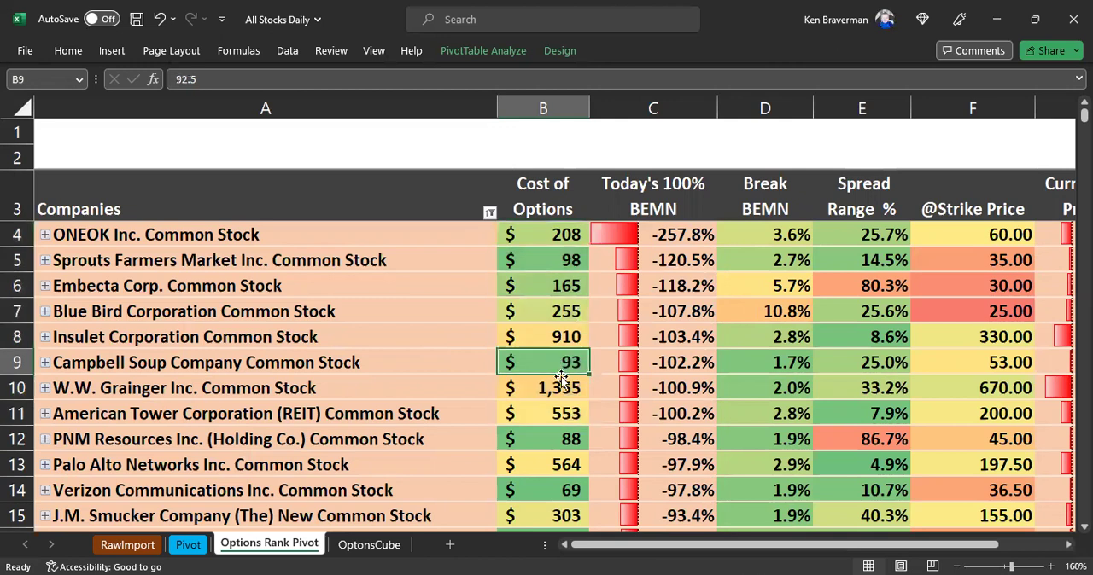
scroll(603, 364, down, 2)
scroll(603, 364, down, 1)
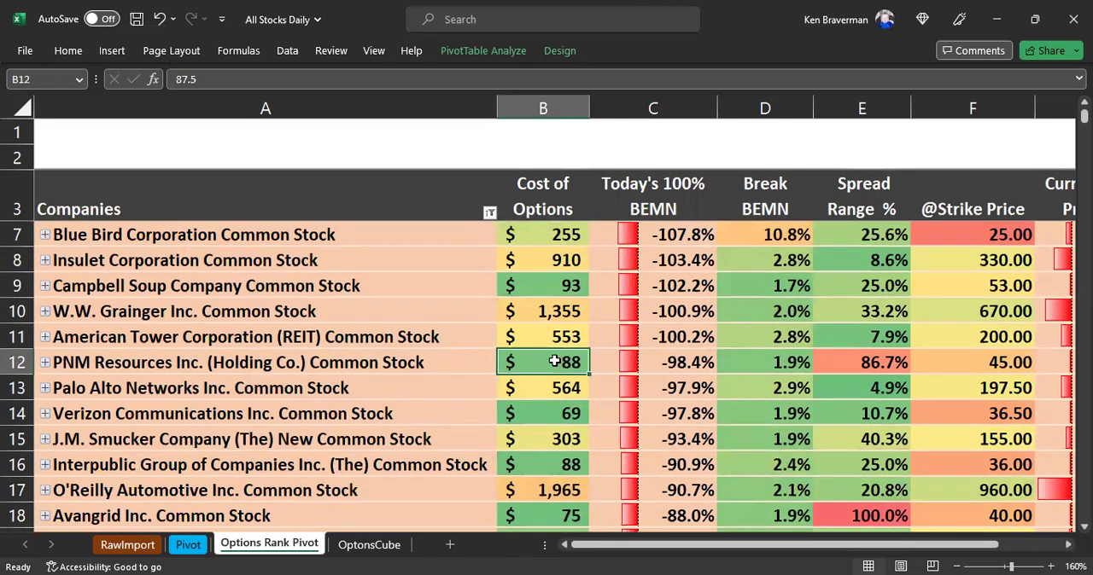
click(565, 420)
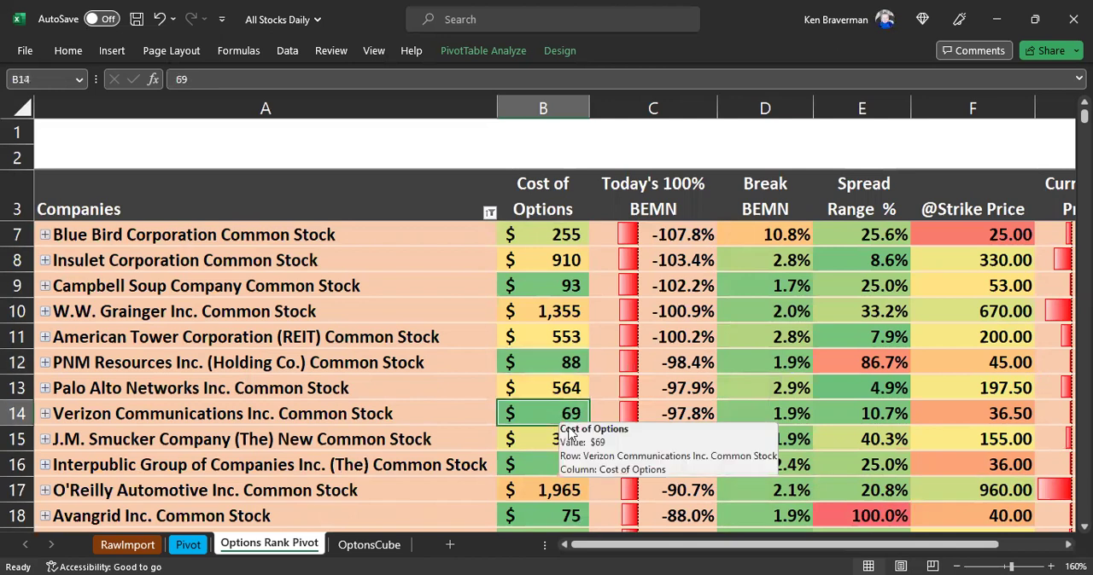
scroll(556, 467, down, 1)
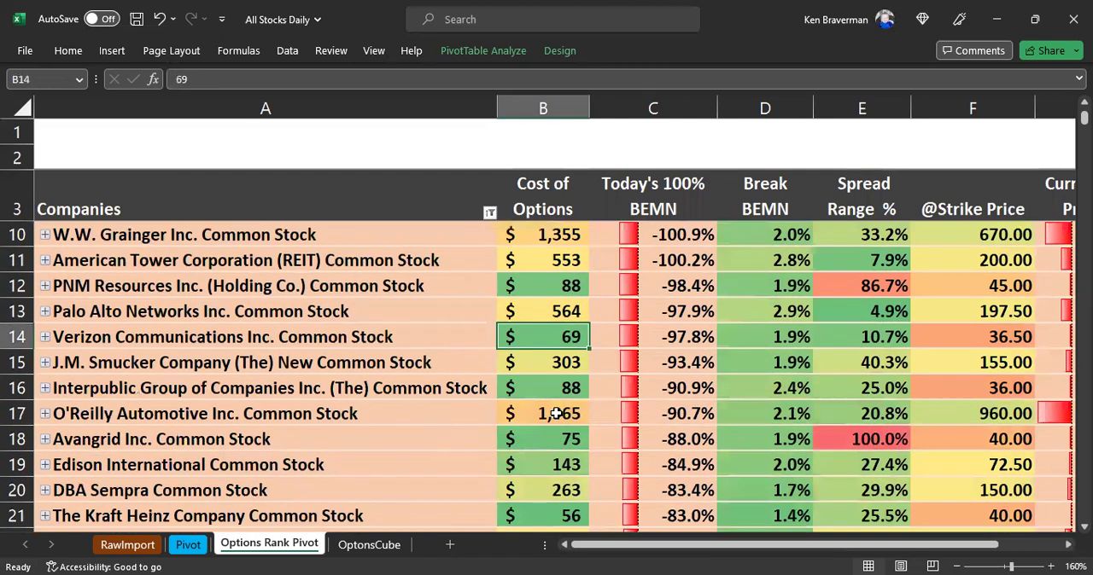
click(555, 413)
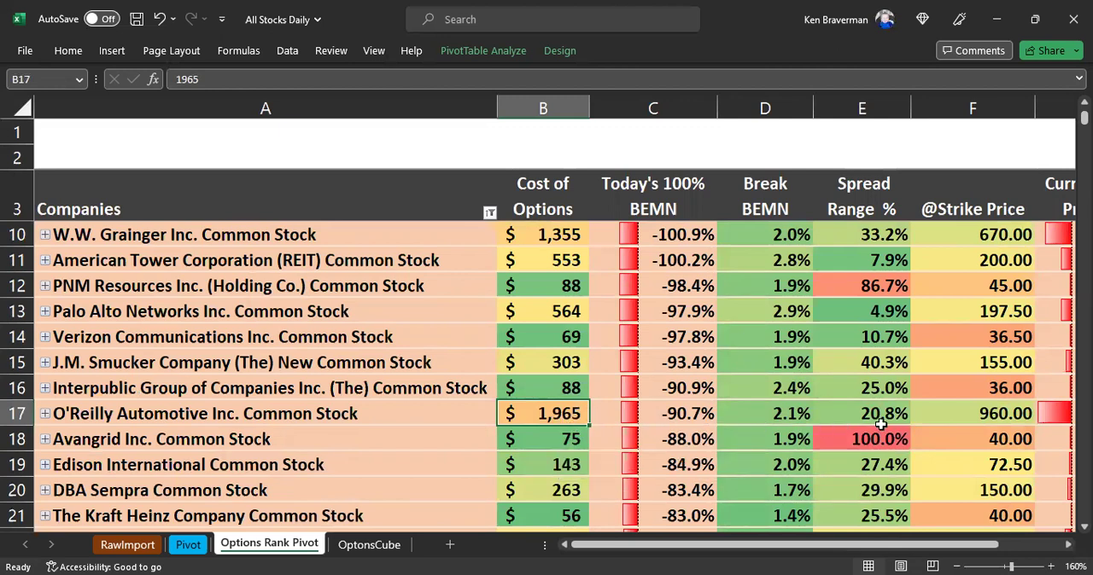
click(970, 425)
click(533, 414)
ctrl+scroll(546, 410, down, 1)
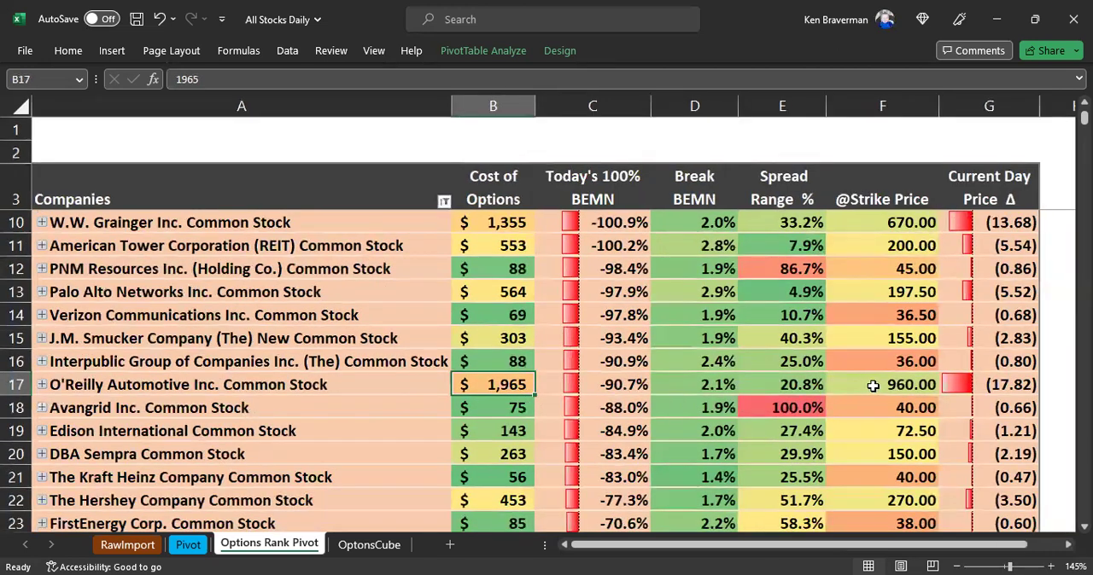
Step: Review option costs for O'Reilly Automotive (960.00 strike), J.M. Smucker, Verizon (69) and PNM Resources (88)
click(892, 384)
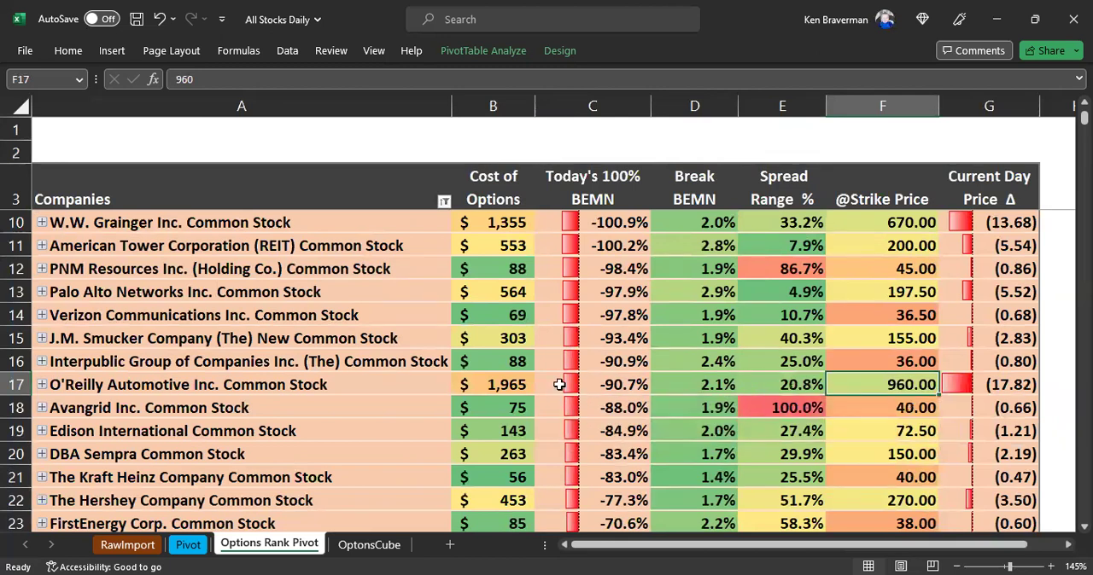
click(513, 386)
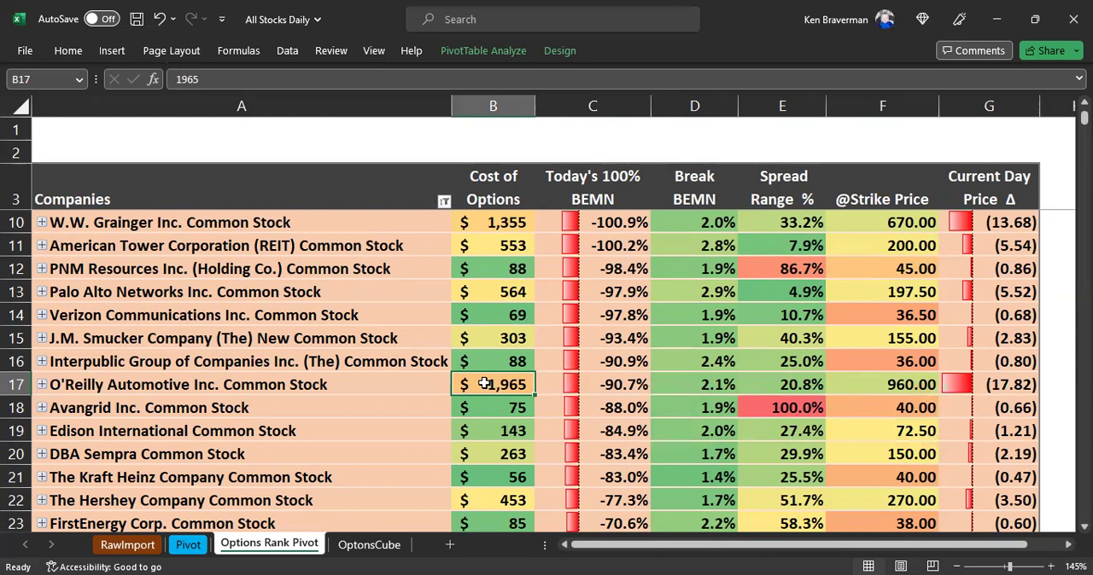
click(914, 385)
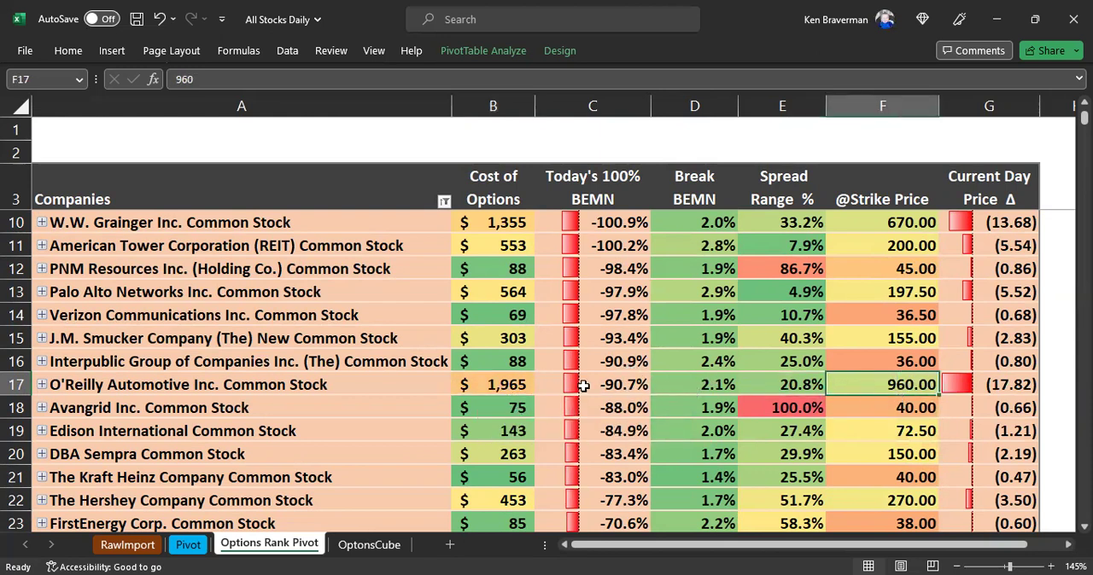
scroll(544, 382, up, 2)
scroll(537, 387, down, 3)
click(504, 454)
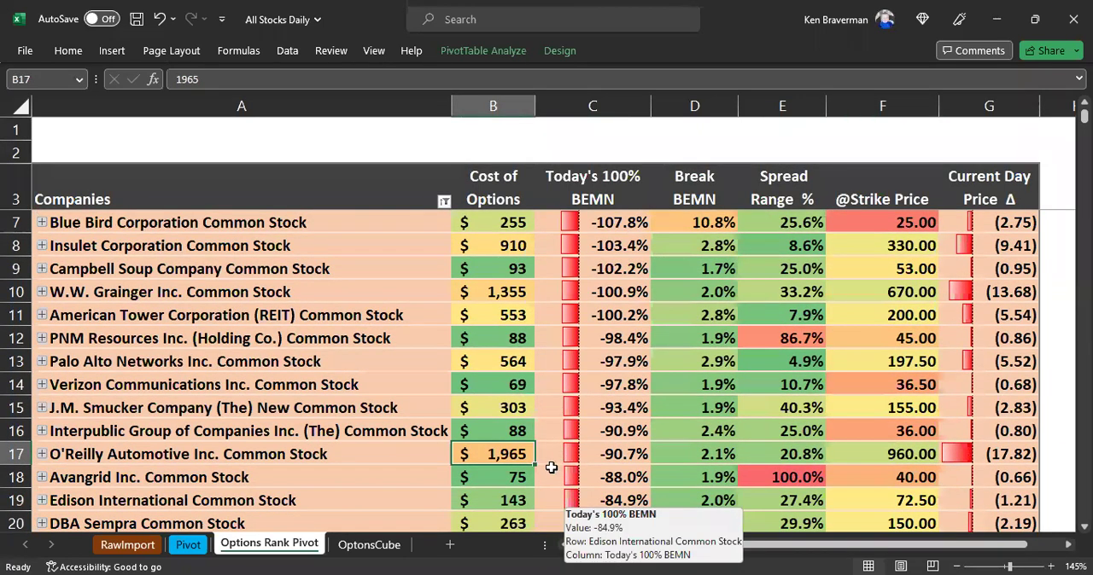
click(508, 408)
click(506, 387)
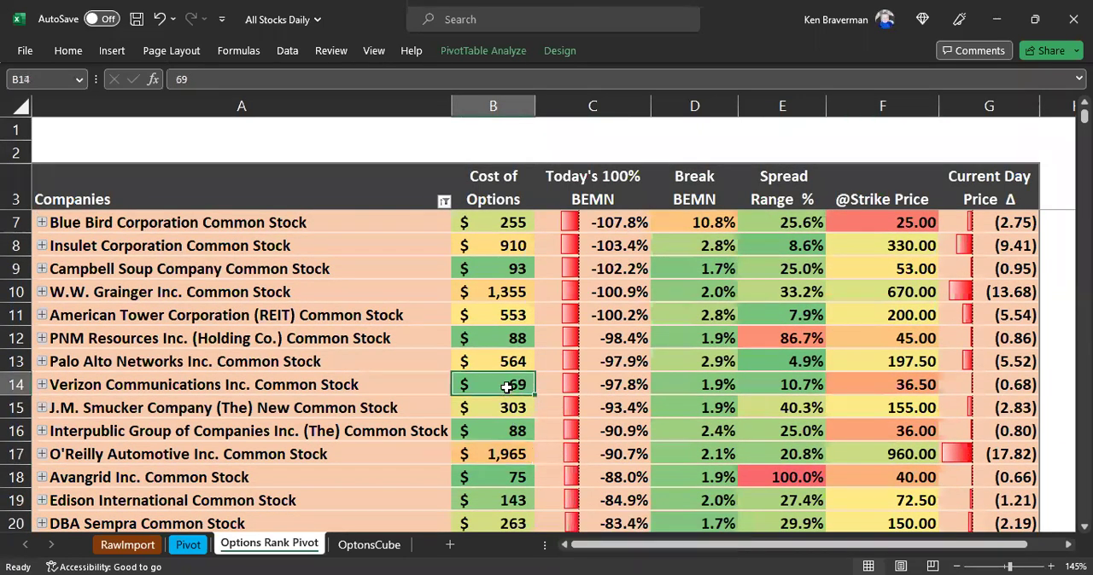
click(505, 340)
scroll(536, 341, up, 3)
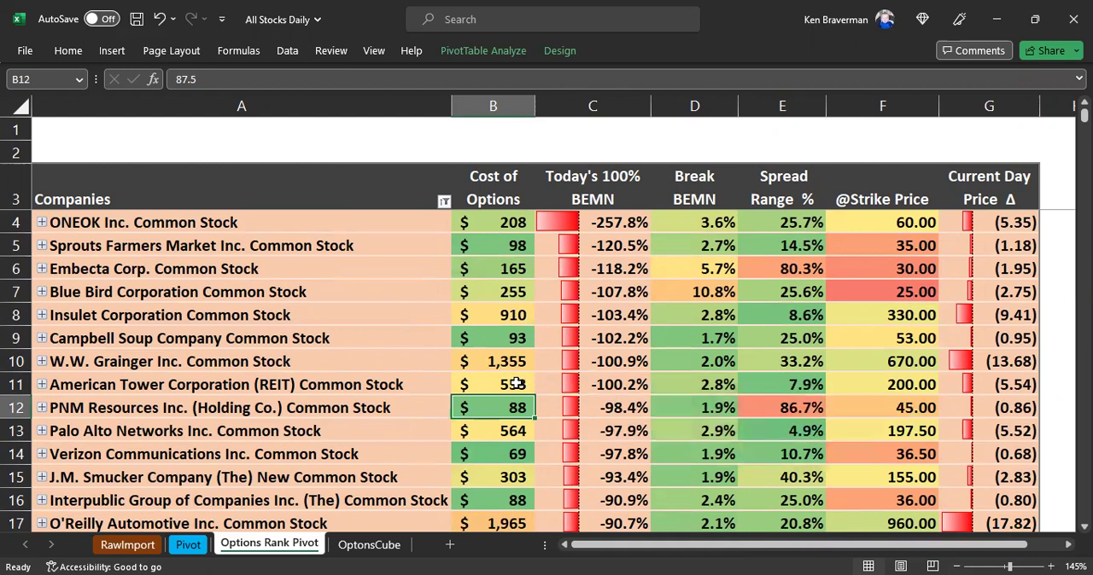
scroll(516, 385, down, 3)
scroll(503, 380, down, 3)
scroll(493, 378, up, 2)
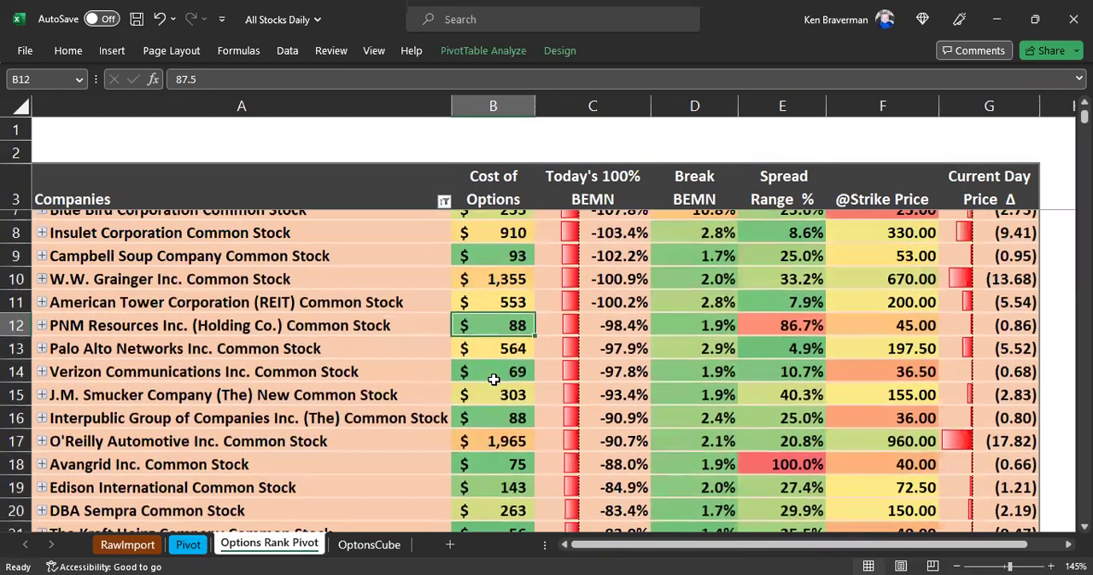
scroll(493, 379, up, 2)
scroll(493, 376, up, 2)
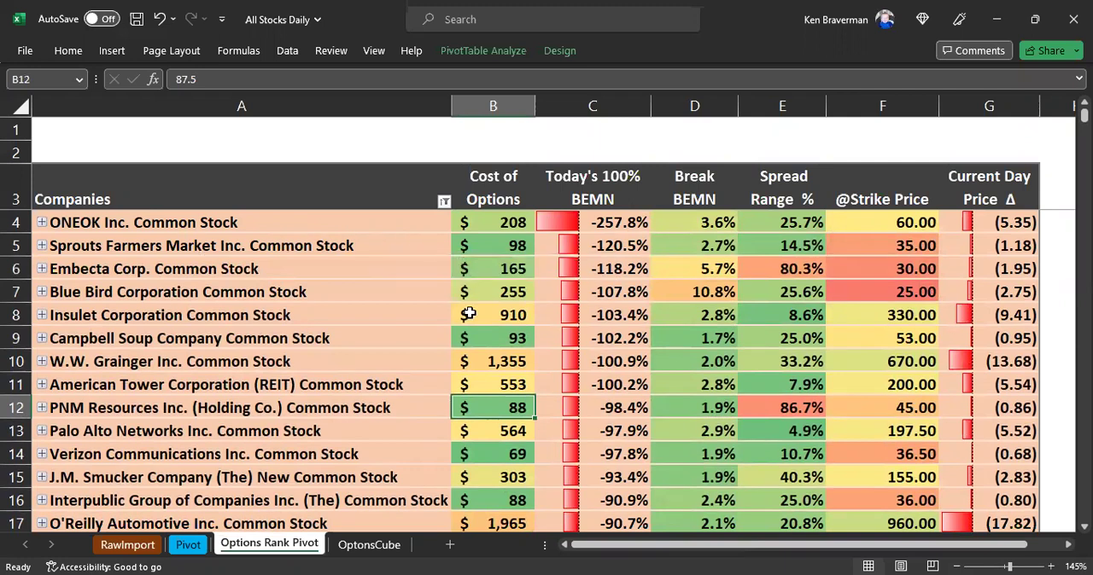
mouse_move(306, 455)
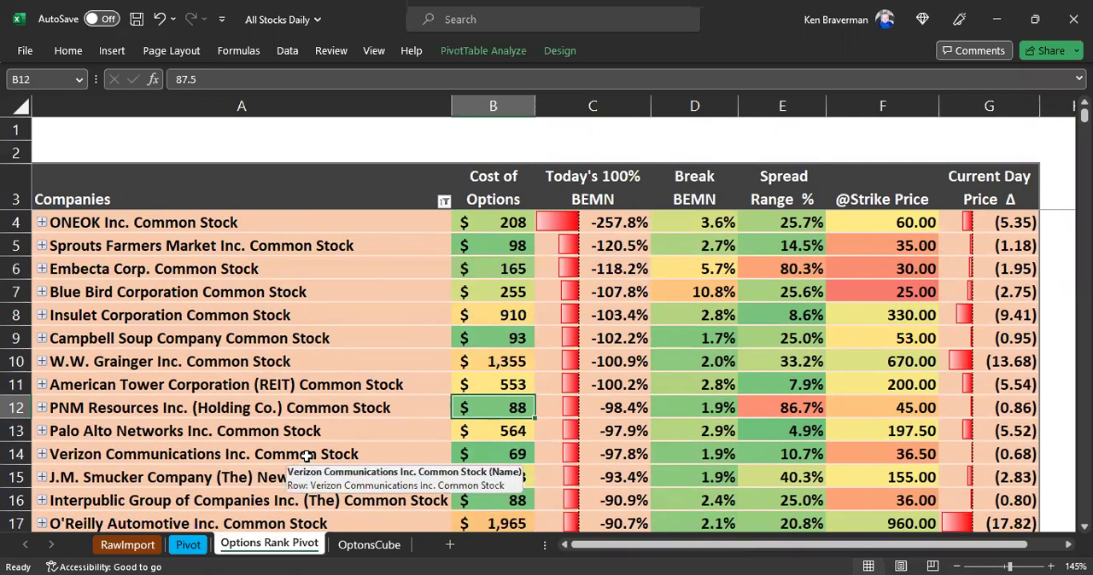
Step: Flip to OptonsCube and back, briefly opening then dismissing the Companies filter
click(369, 545)
scroll(341, 381, down, 3)
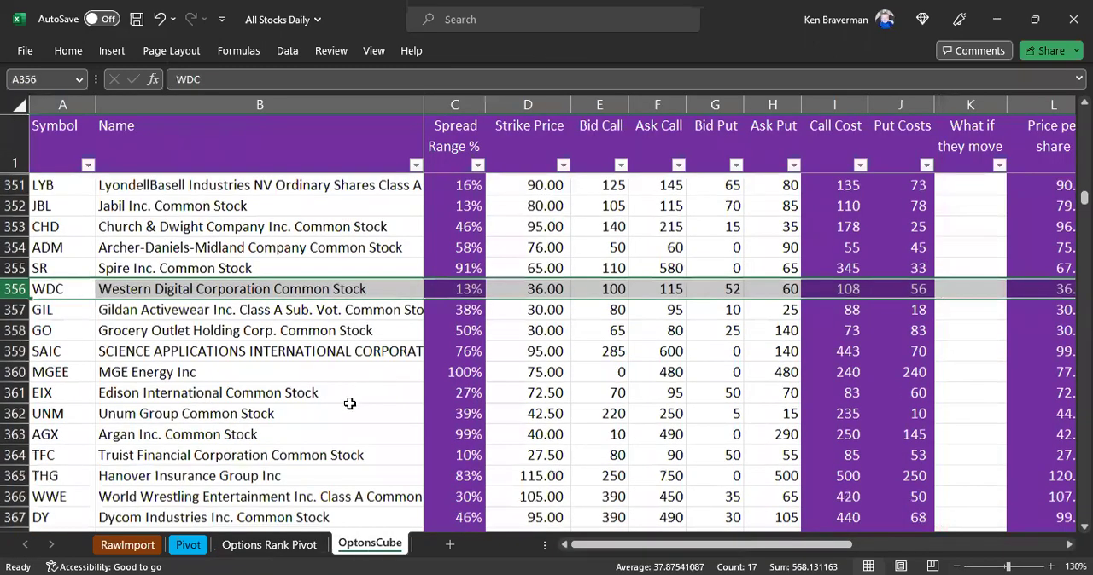
scroll(342, 381, down, 5)
scroll(342, 381, down, 5)
click(269, 545)
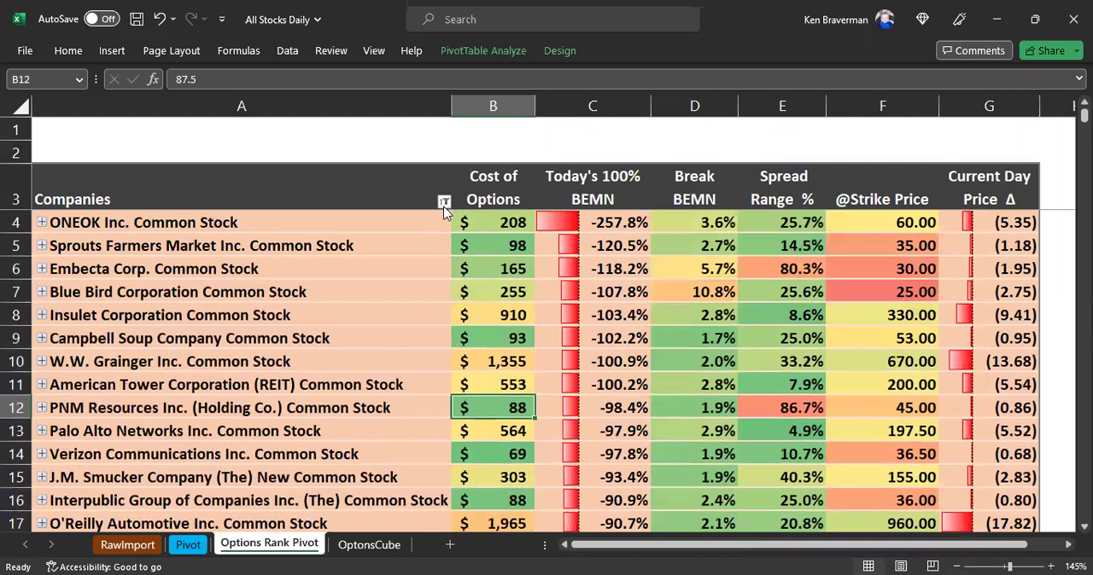
click(444, 203)
key(Escape)
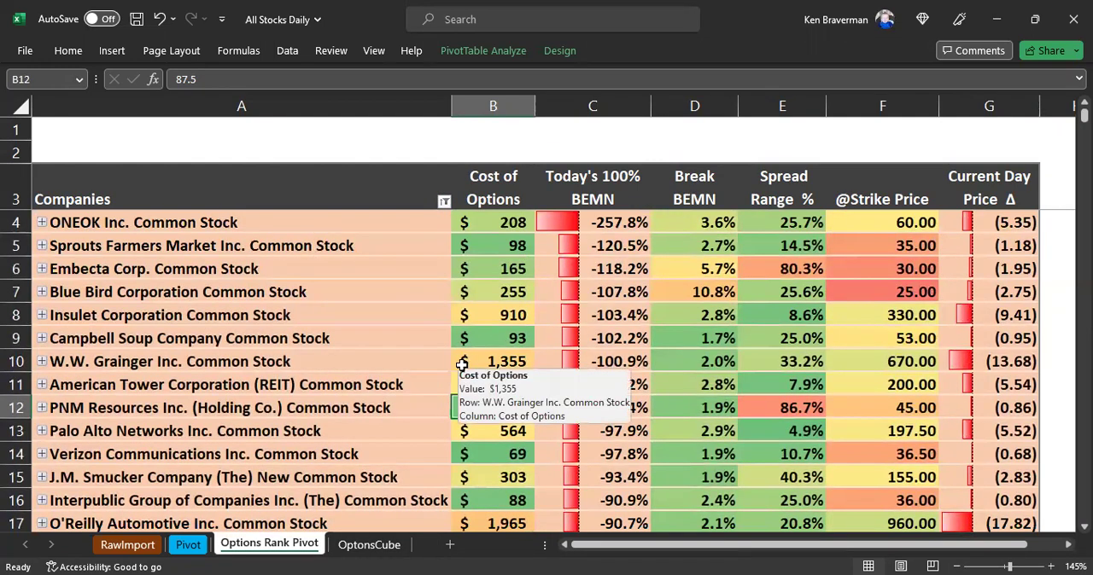
scroll(474, 375, down, 3)
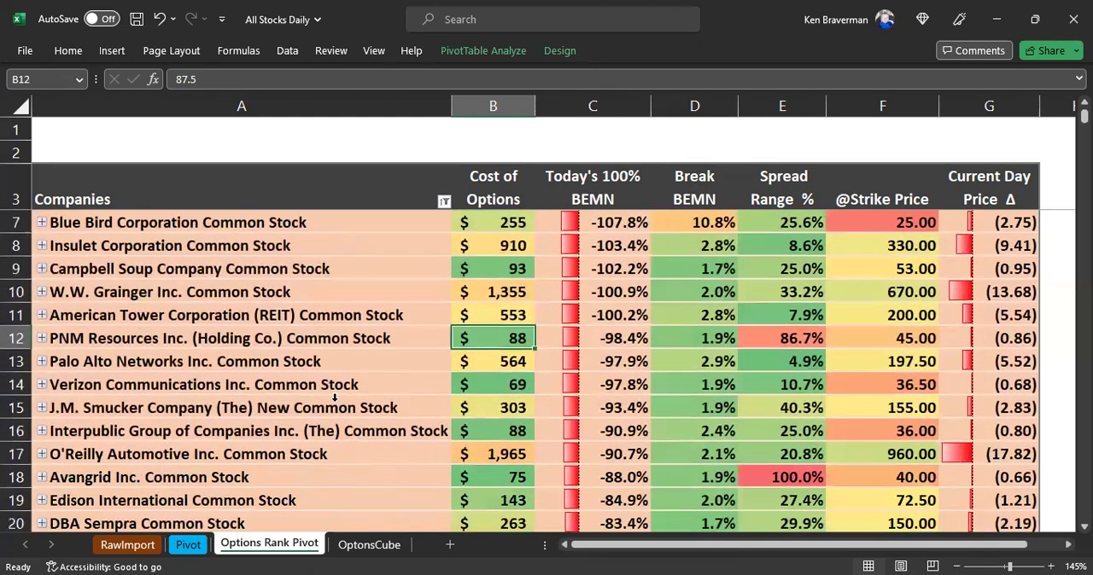
scroll(335, 398, down, 3)
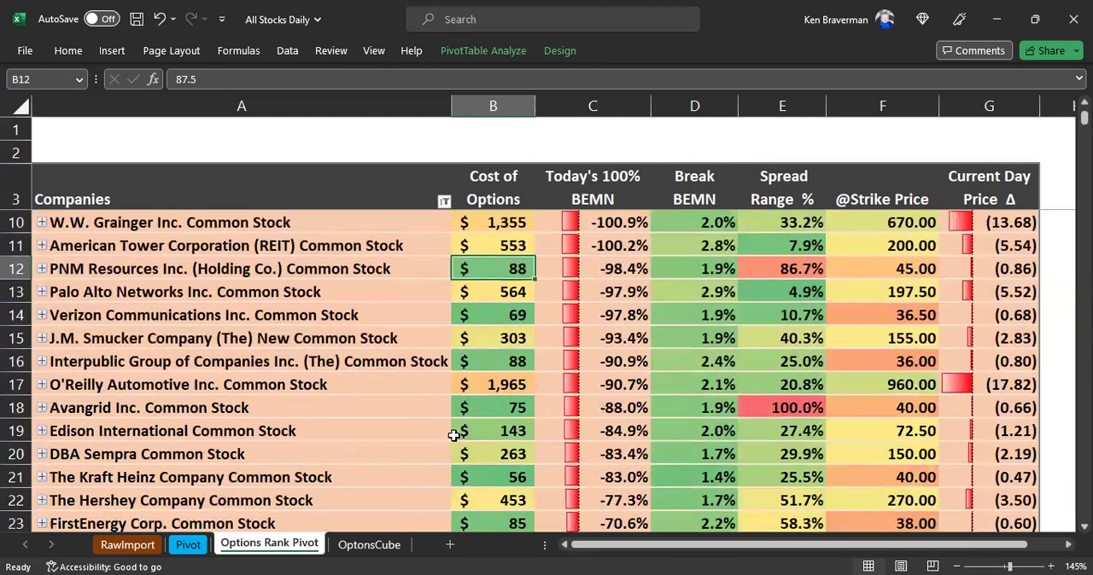
scroll(493, 470, down, 3)
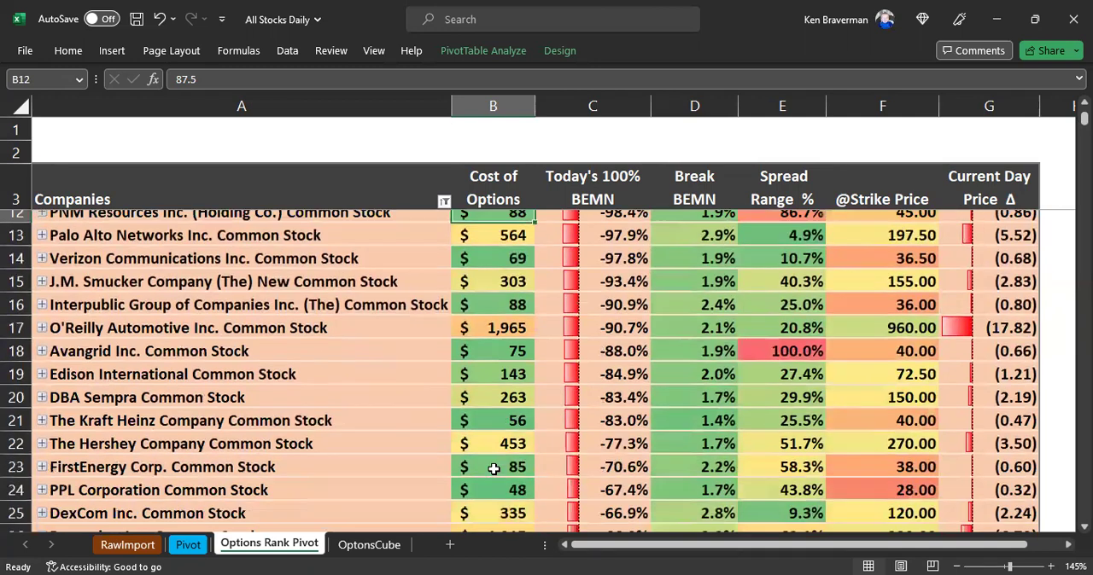
Step: Inspect the Ethan Allen and Verisk Analytics rows on OptonsCube, then return to the pivot
click(369, 544)
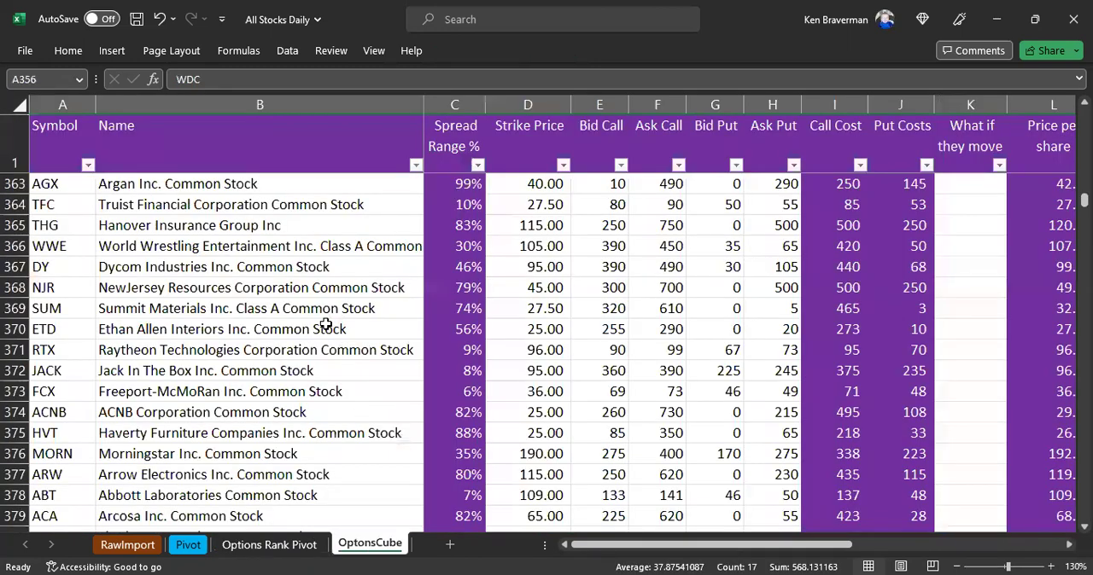
click(326, 329)
scroll(326, 329, down, 5)
scroll(427, 332, down, 5)
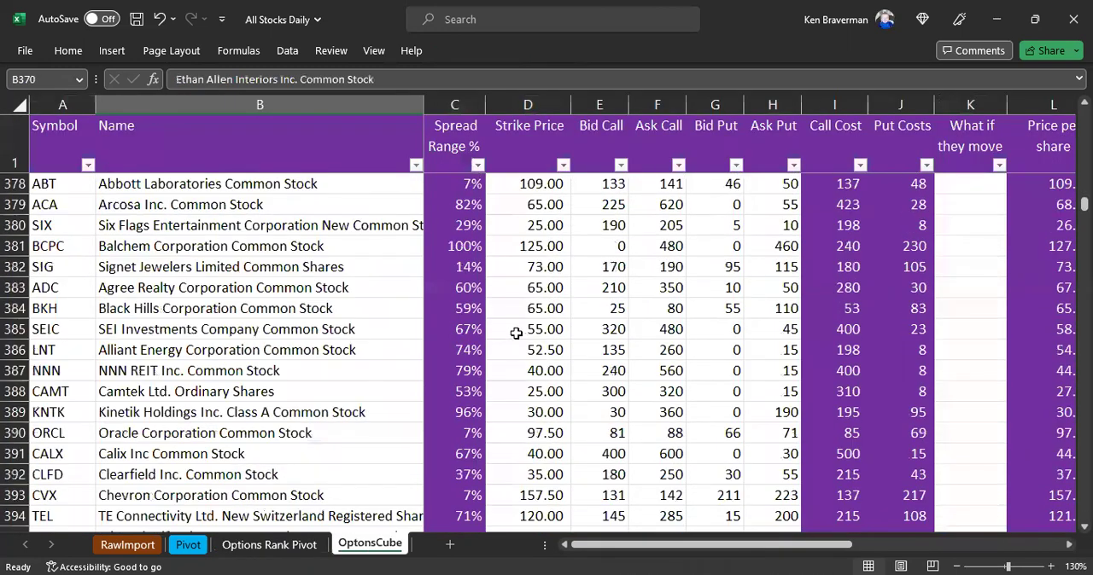
scroll(536, 330, down, 2)
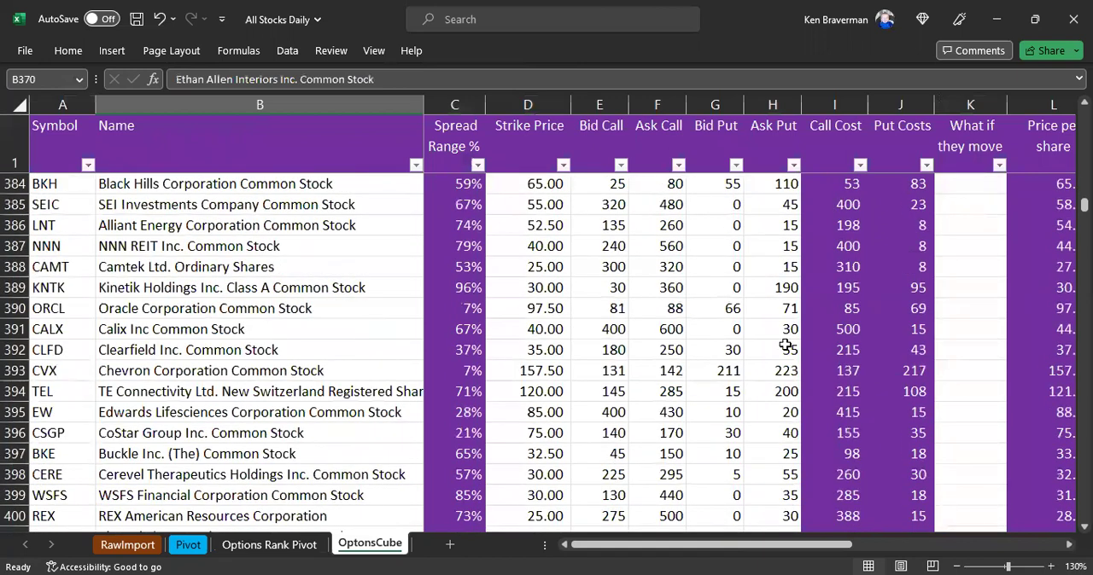
scroll(786, 346, down, 3)
scroll(709, 345, down, 3)
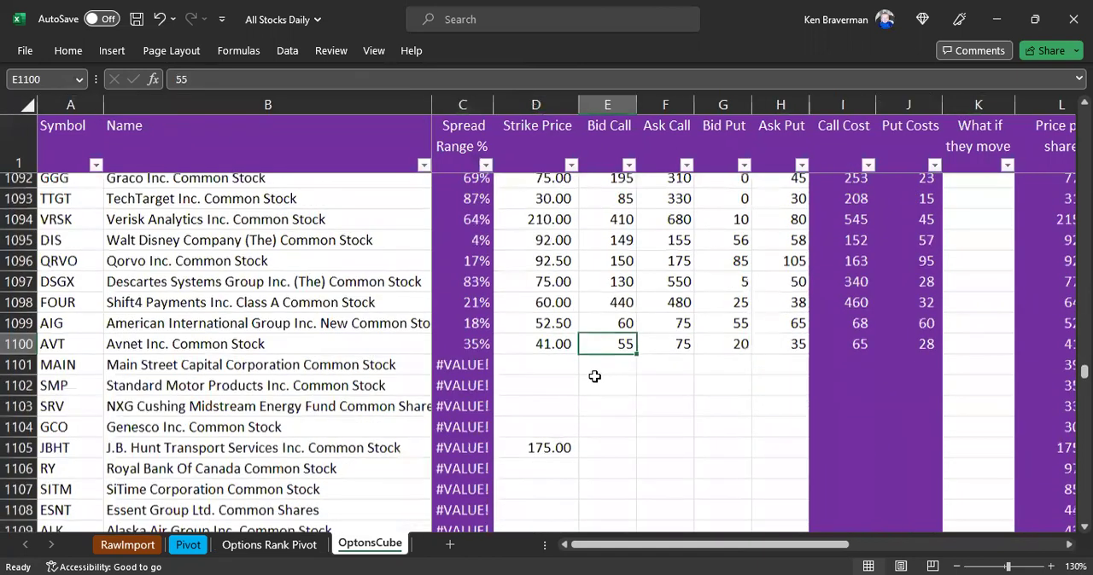
scroll(599, 351, down, 1)
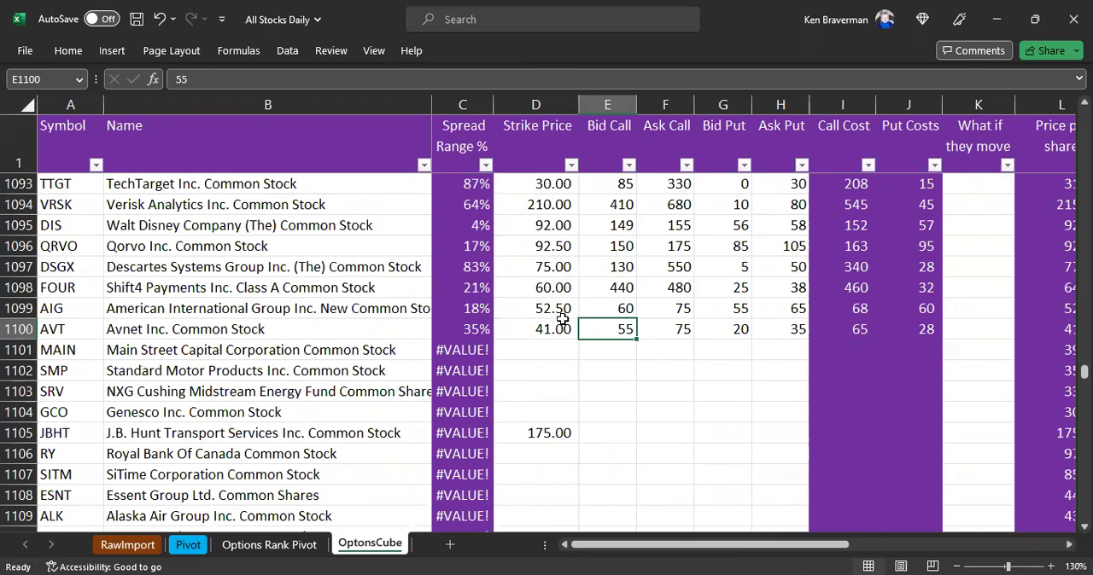
click(358, 211)
click(269, 544)
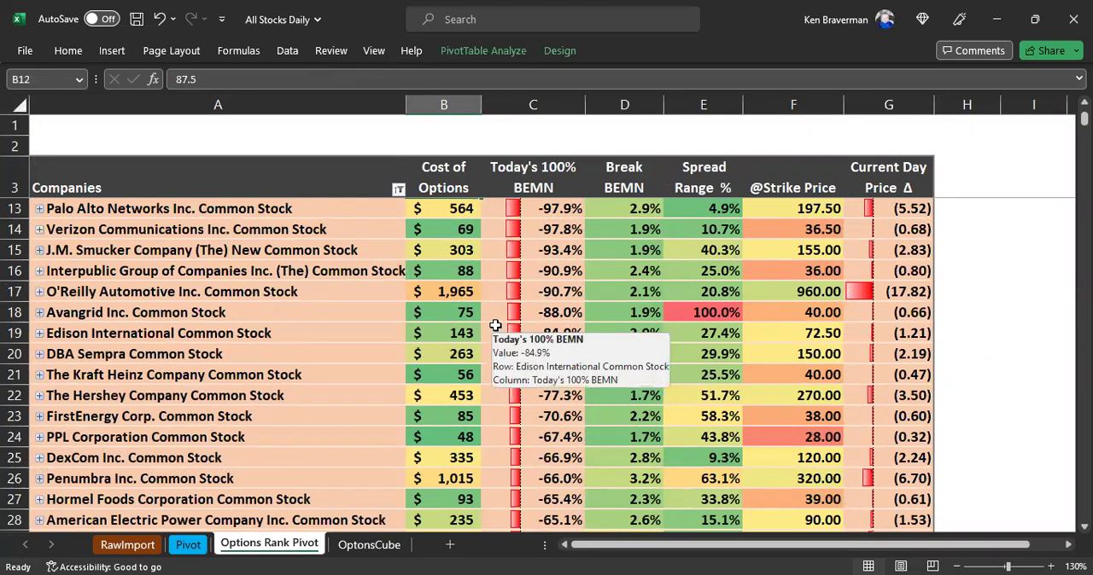
scroll(494, 335, up, 3)
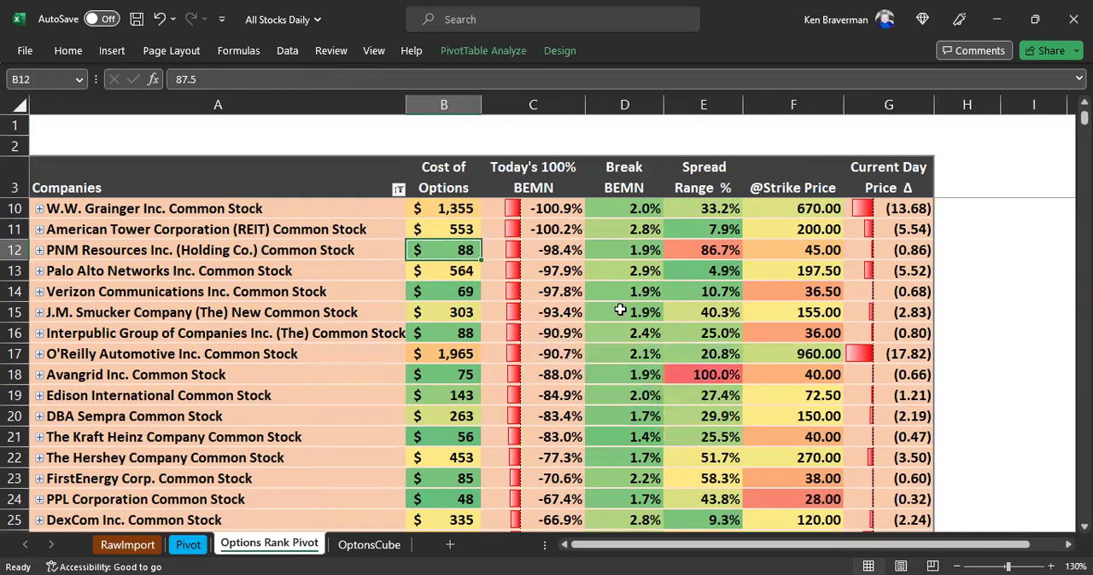
scroll(520, 332, down, 1)
scroll(517, 324, up, 2)
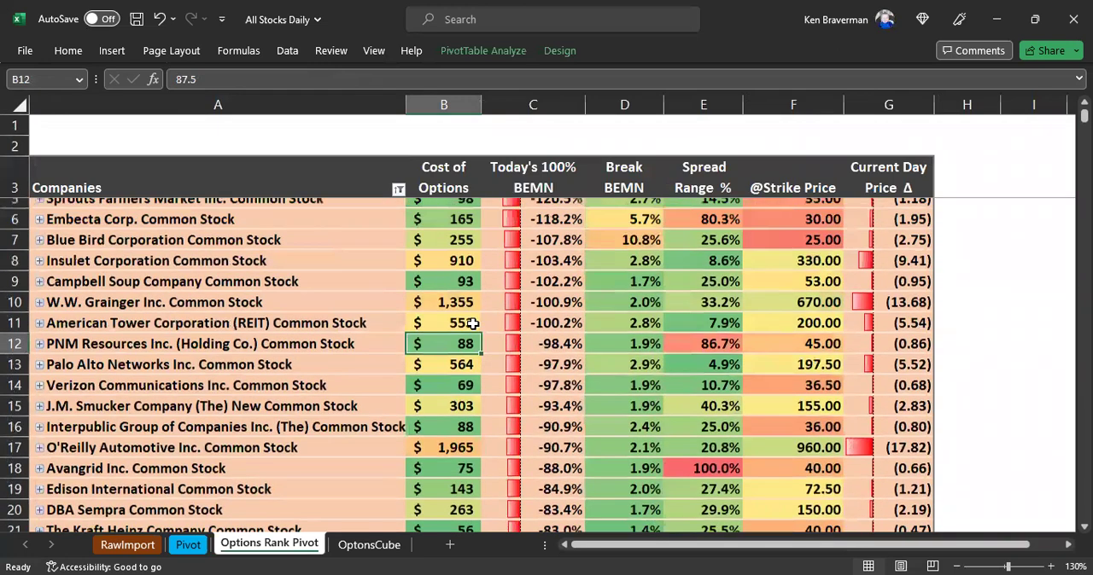
scroll(517, 312, up, 1)
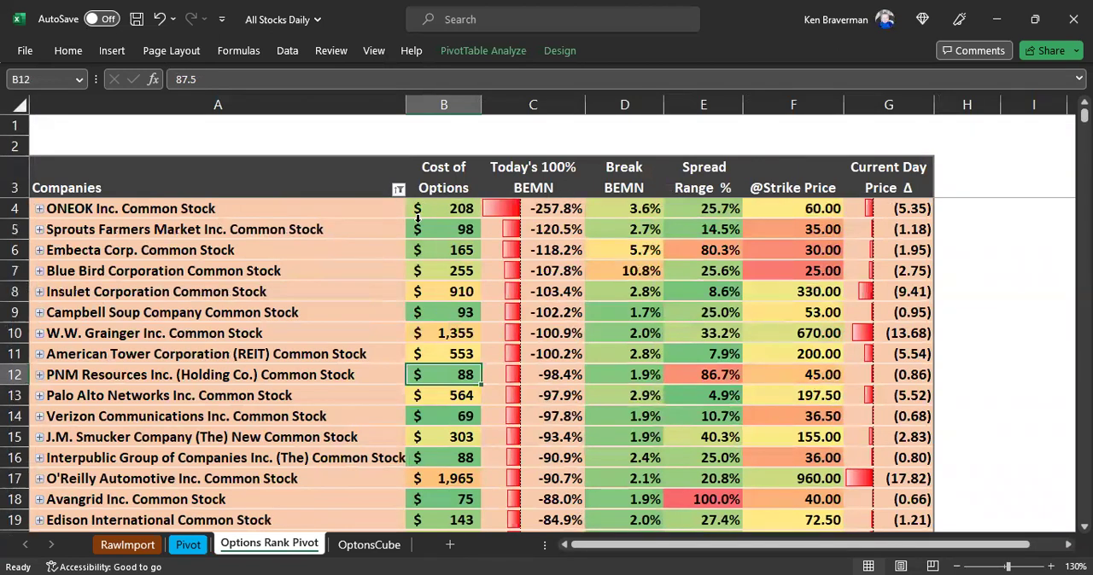
Step: Sort Companies descending (Z to A) by Today's 100% BEMN, then select Smartsheet
key(alt+Down)
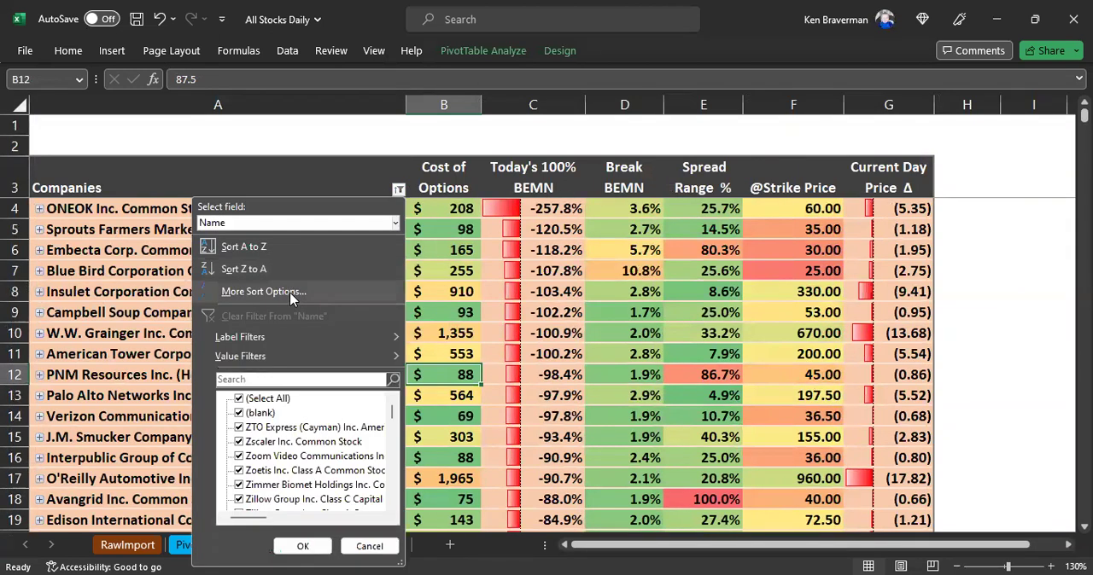
click(263, 291)
click(564, 304)
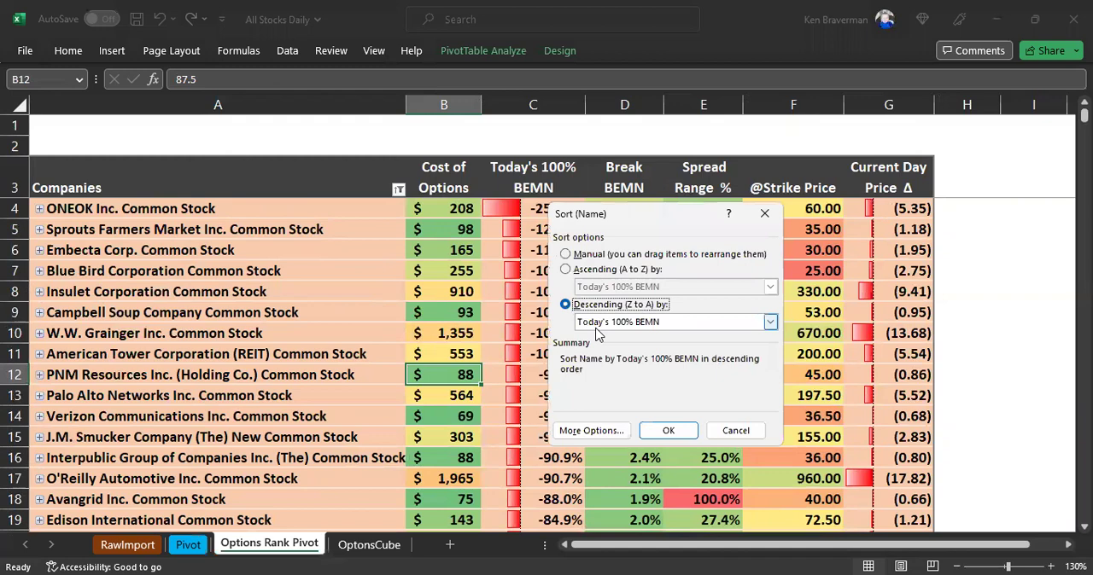
click(770, 322)
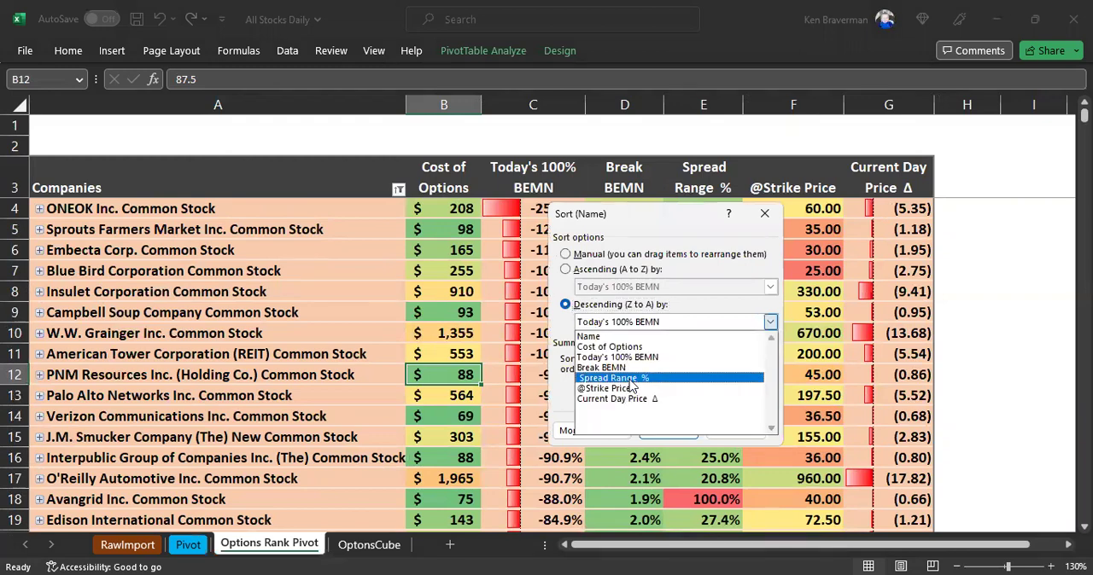
click(635, 358)
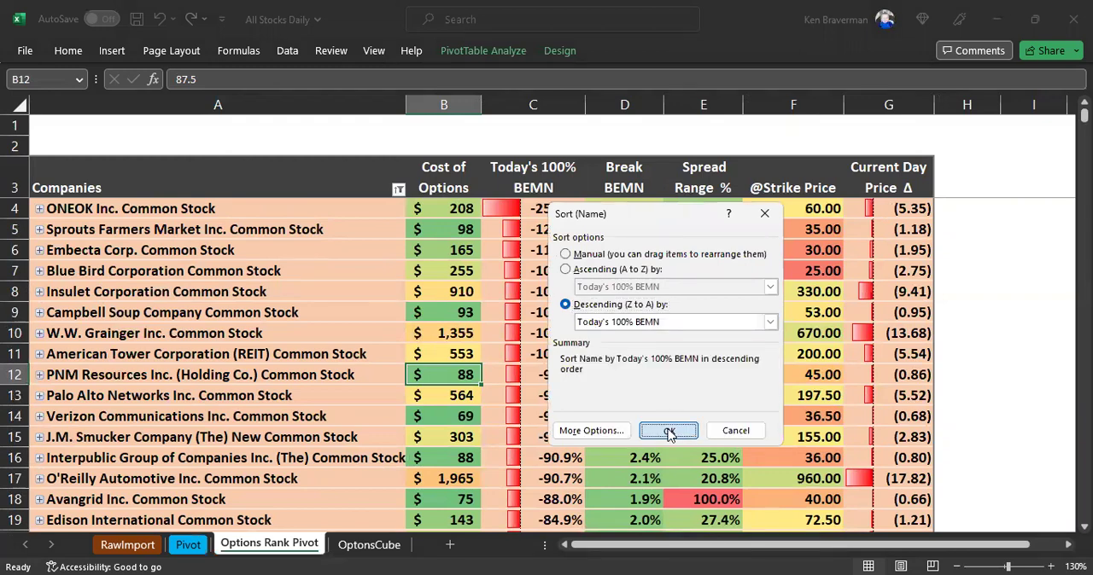
click(669, 430)
click(329, 271)
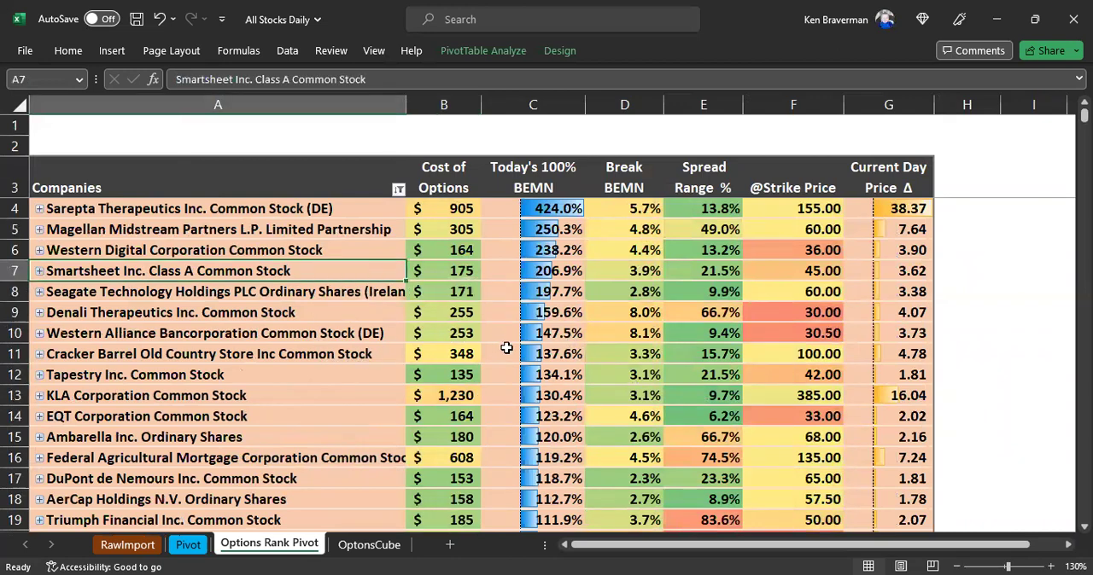
click(367, 547)
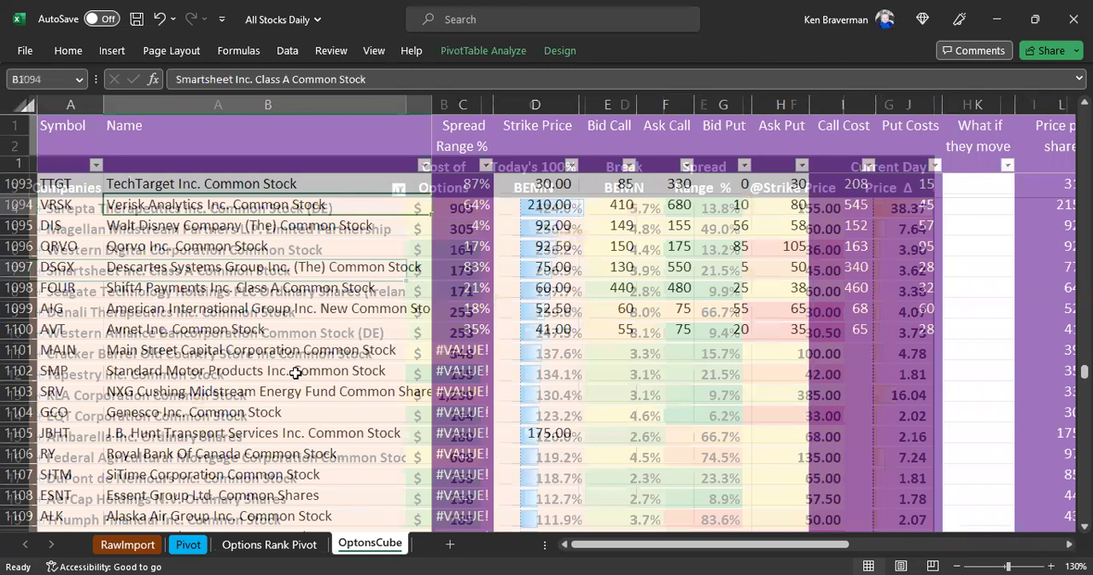
click(367, 399)
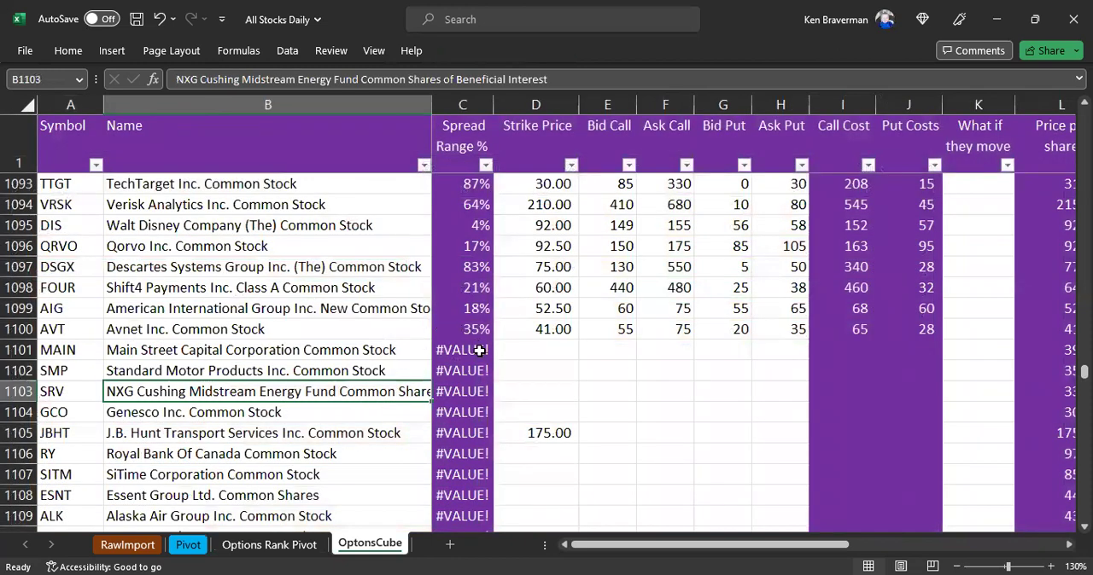
click(269, 544)
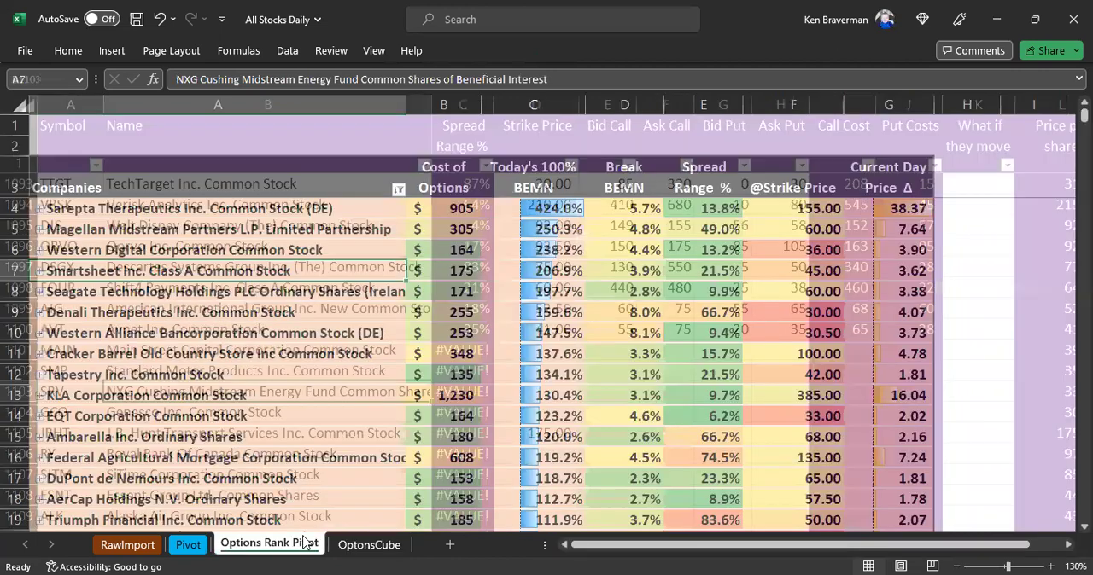